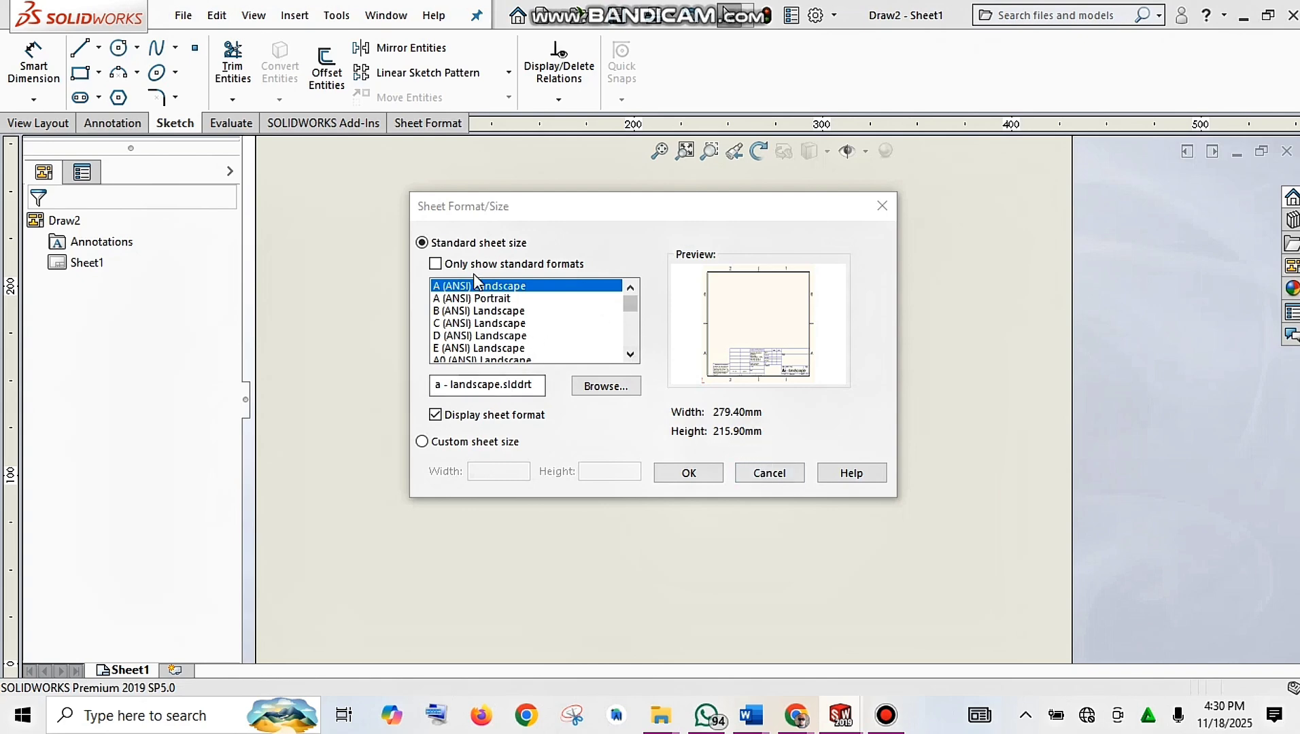
# Step: Accept the A (ANSI) Landscape sheet size and close Model View without placing a view
pyautogui.click(699, 473)
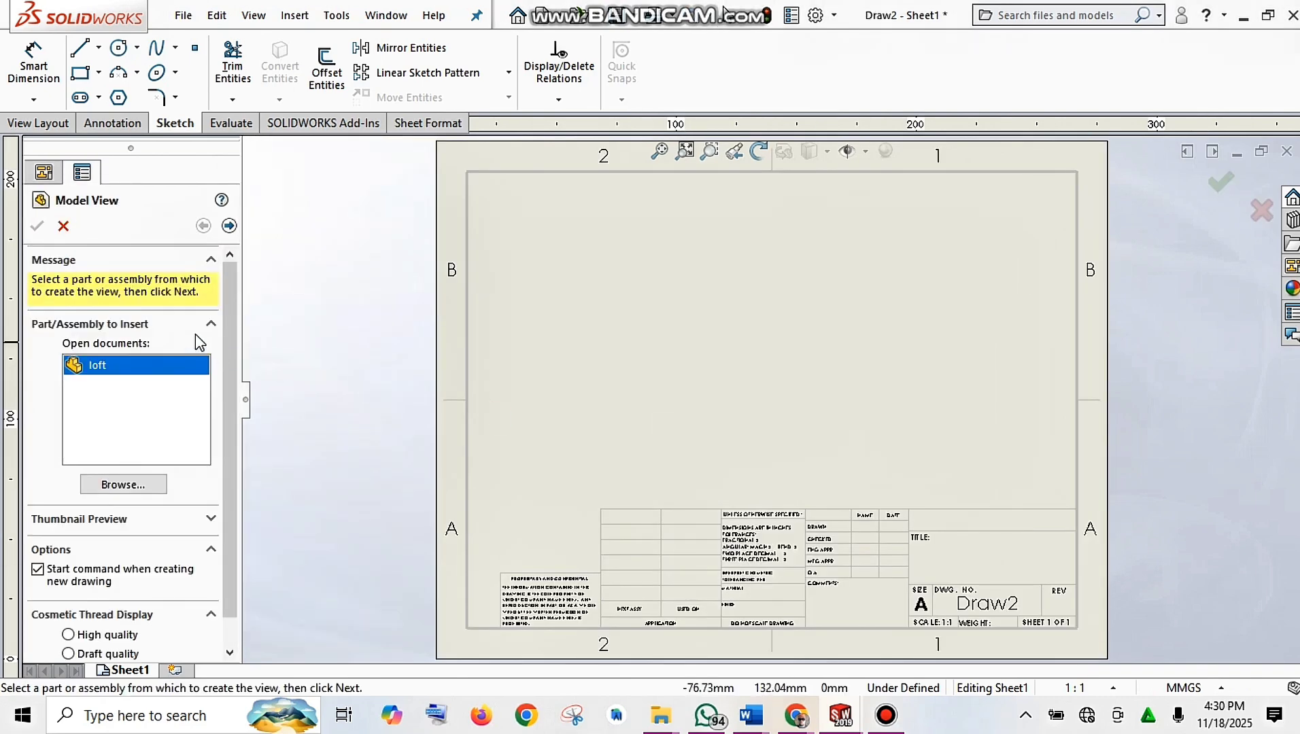
pyautogui.click(65, 226)
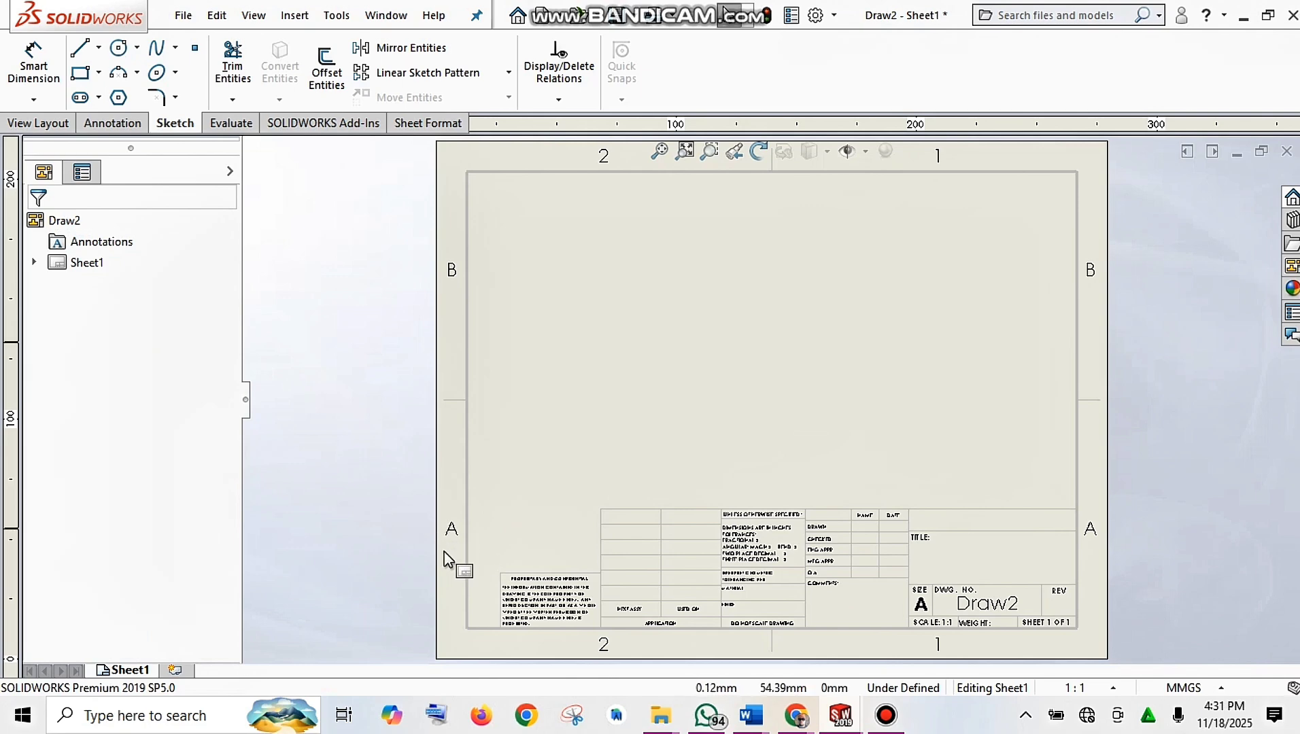
# Step: Switch to Edit Sheet Format, then box-select and delete the whole default title block
pyautogui.rightClick(711, 434)
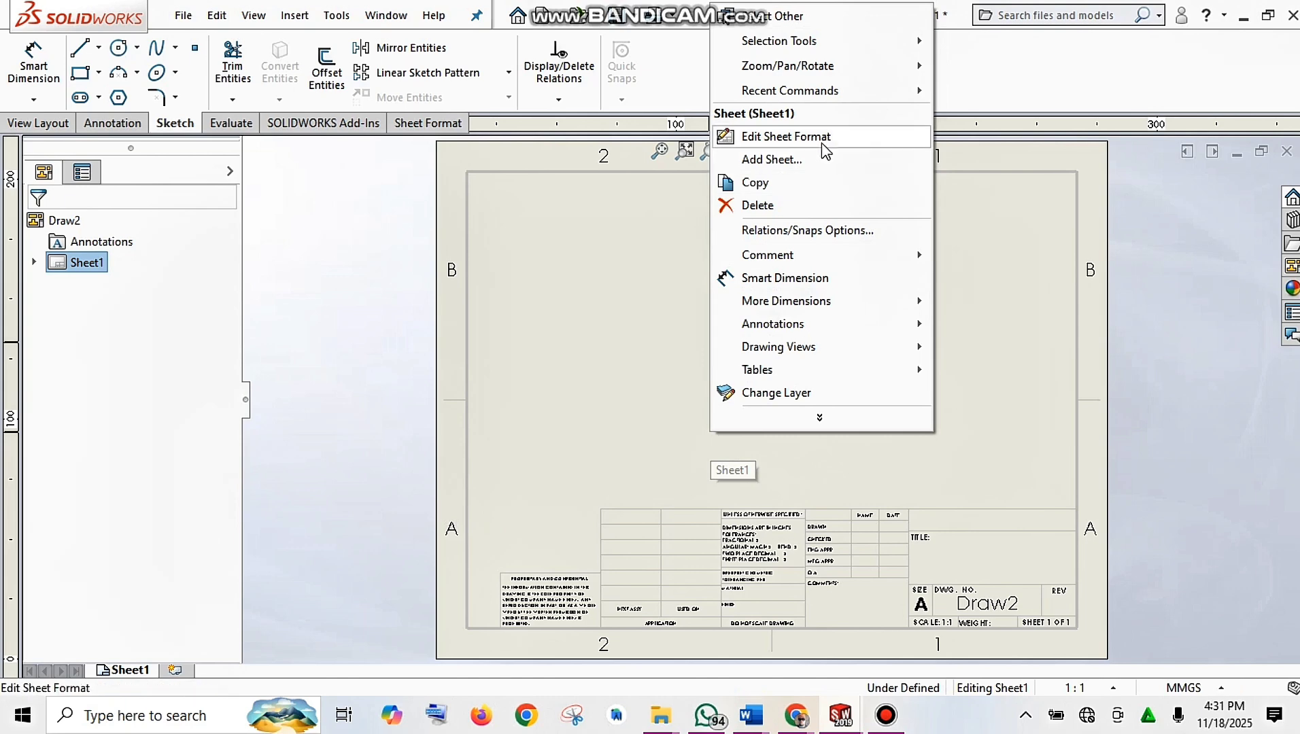
pyautogui.click(826, 137)
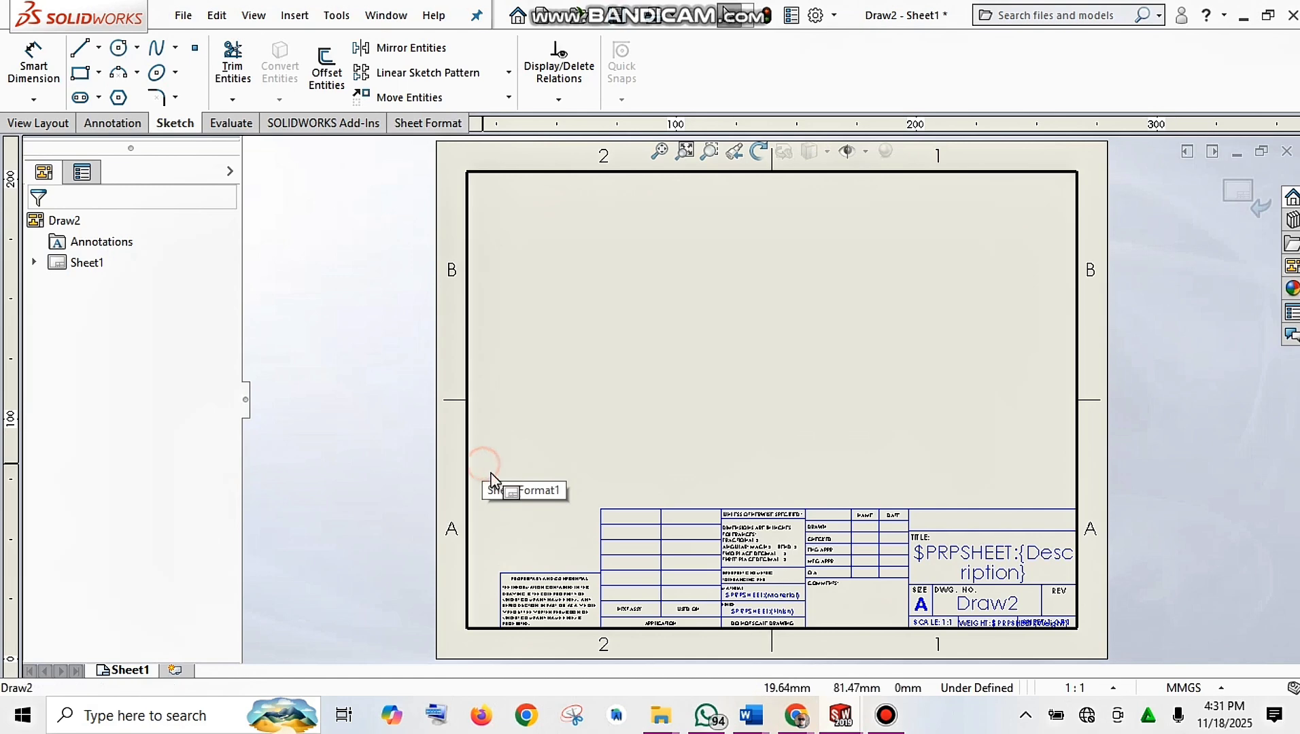
pyautogui.moveTo(483, 464); pyautogui.dragTo(1091, 642)
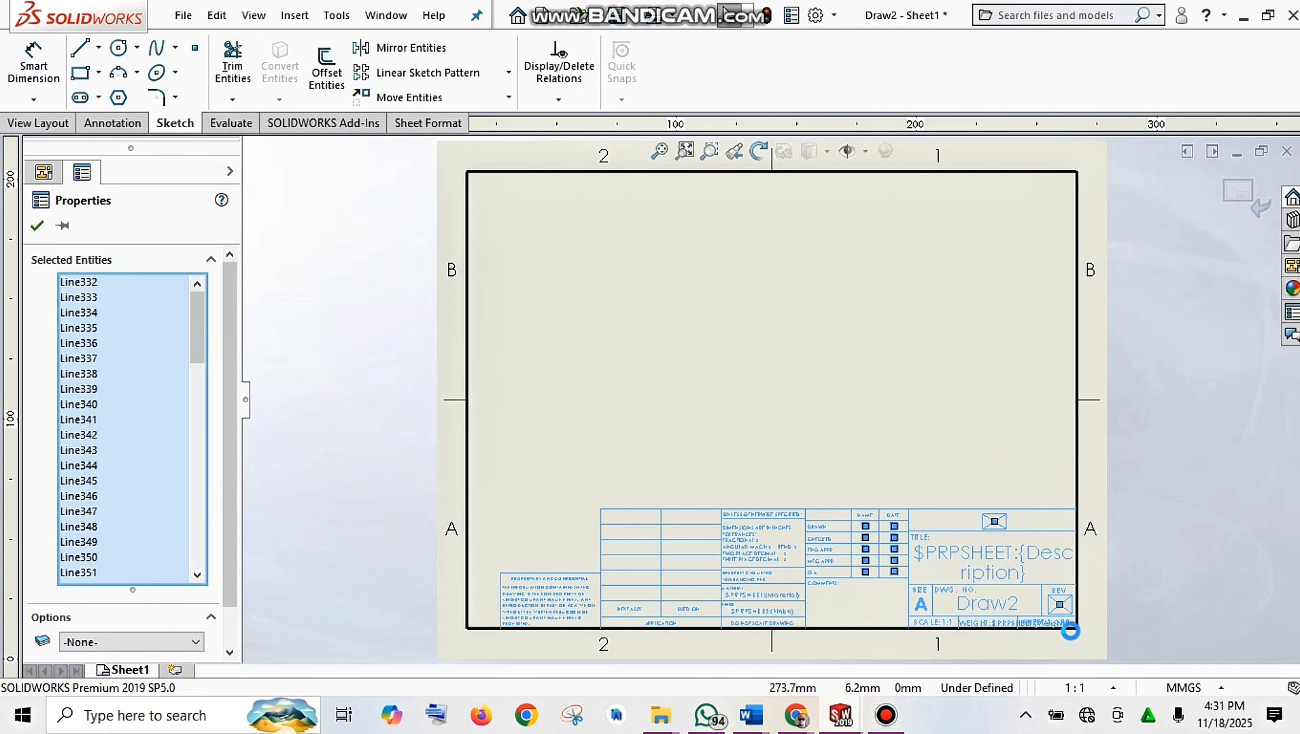
pyautogui.click(945, 564)
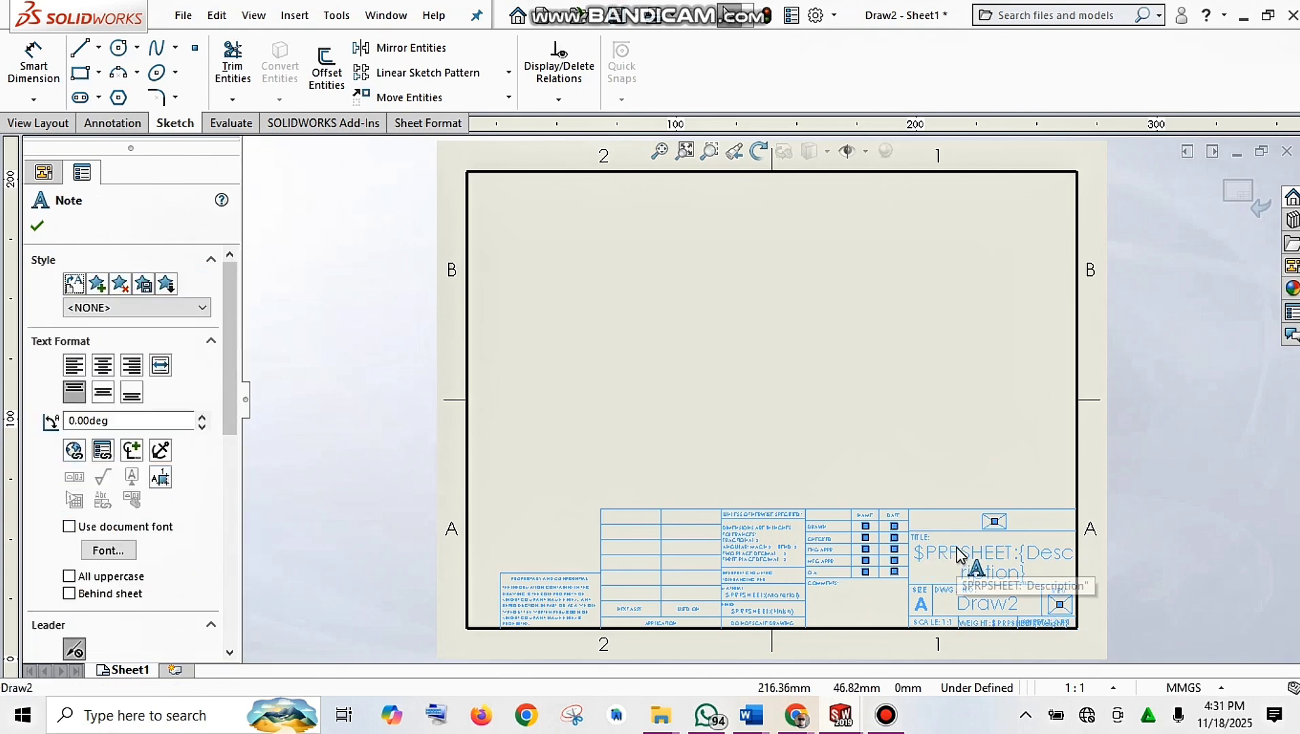
pyautogui.press('Delete')
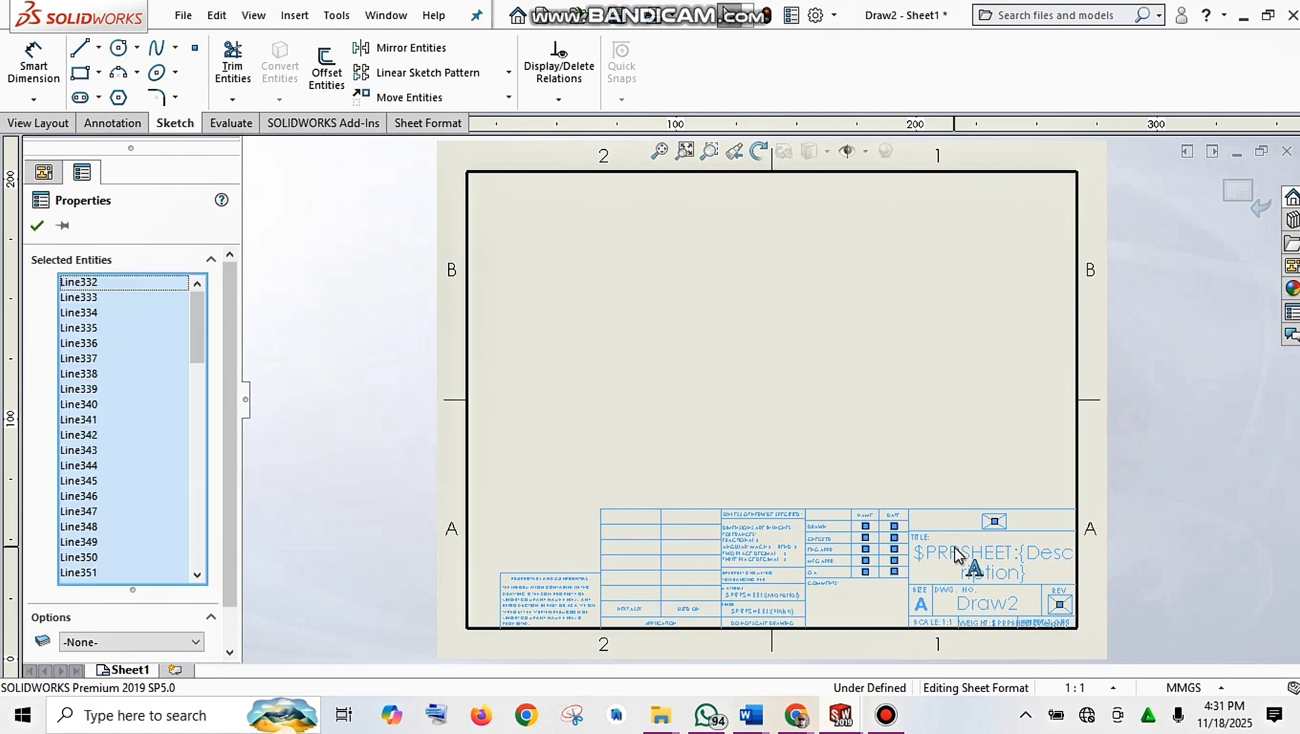
pyautogui.rightClick(954, 548)
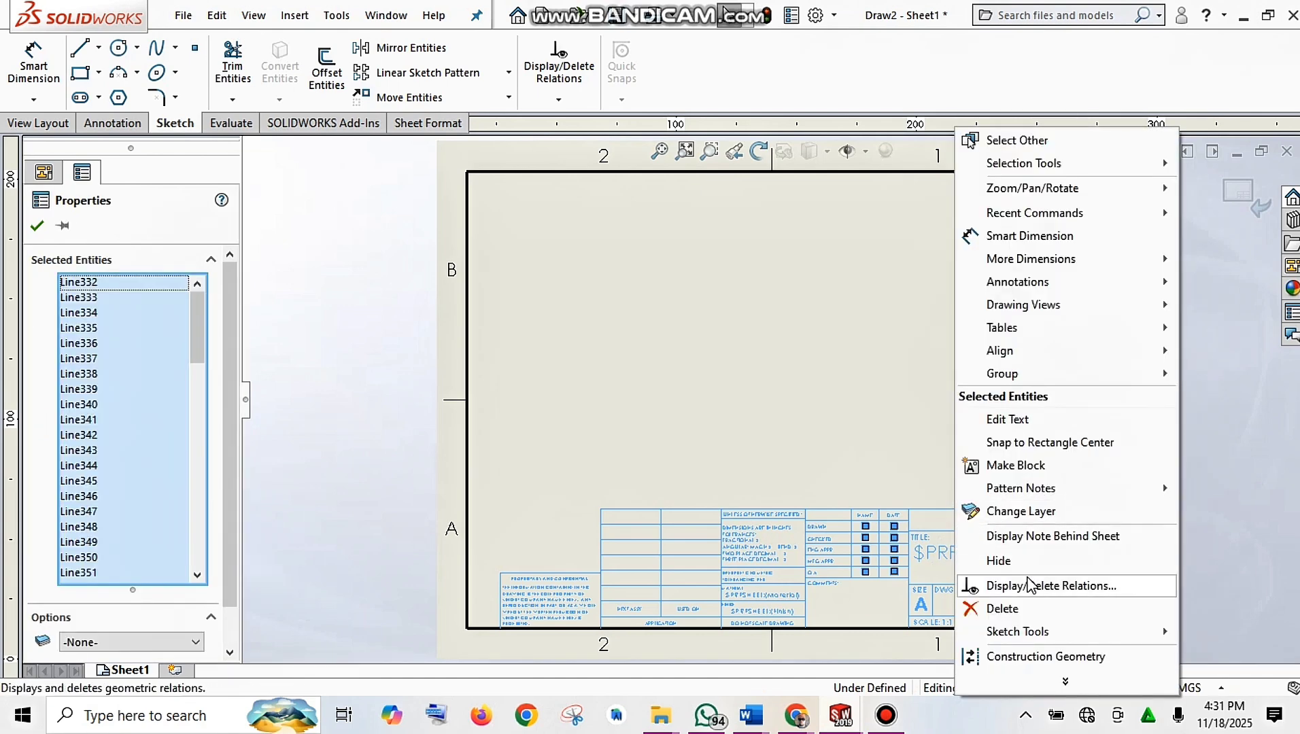
pyautogui.click(1010, 608)
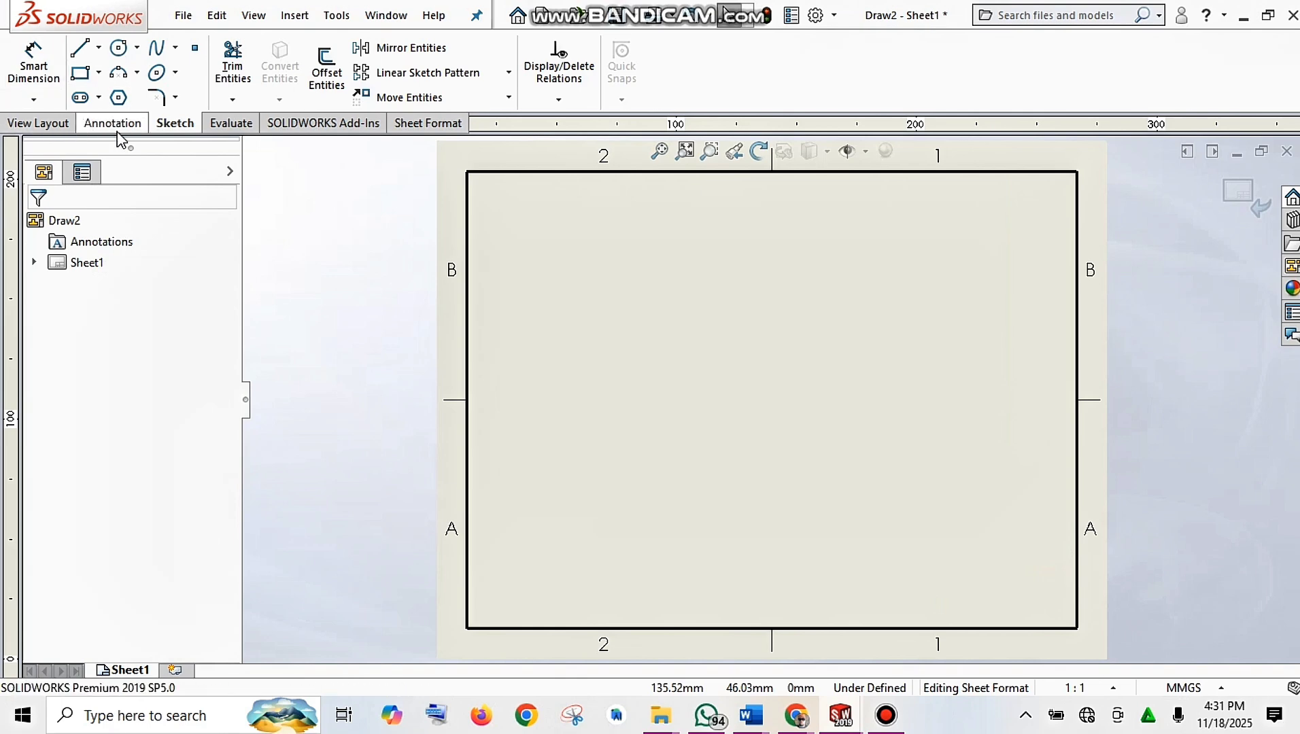
# Step: Draw a corner rectangle from the border's bottom-right corner for the new title block
pyautogui.click(80, 73)
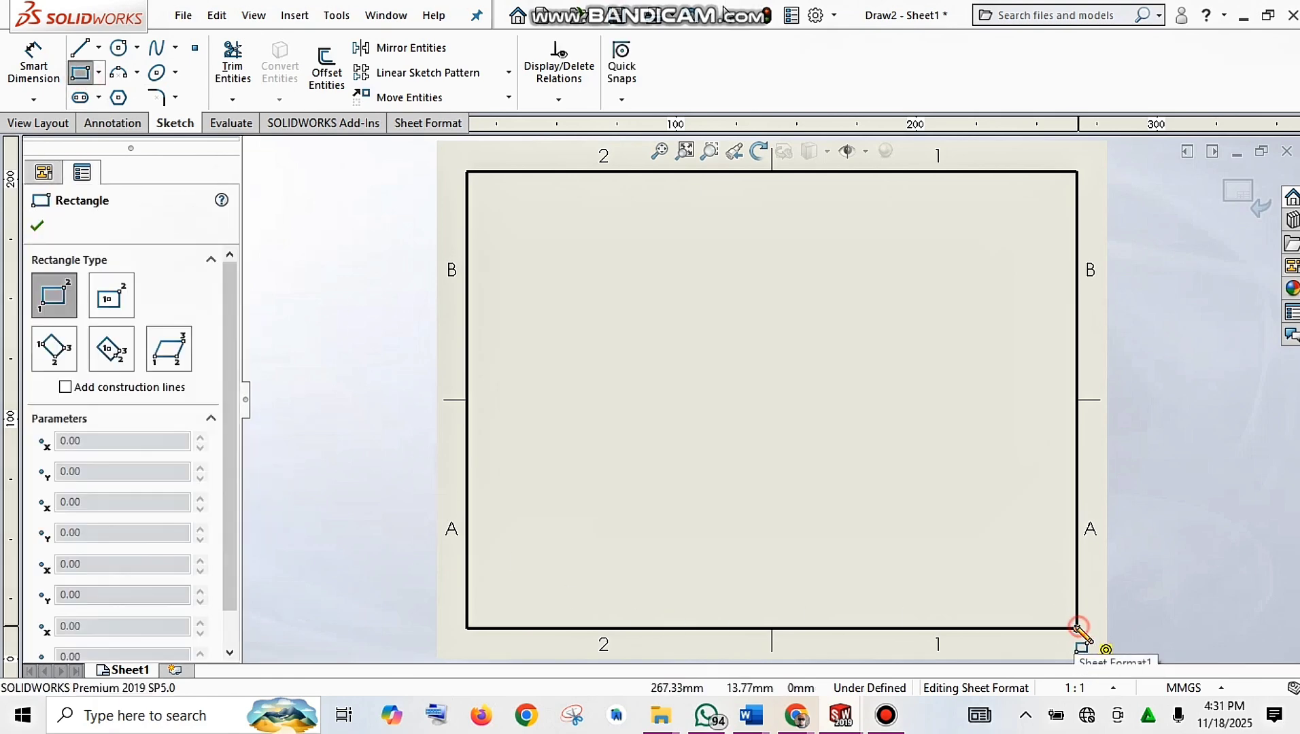
pyautogui.click(1076, 628)
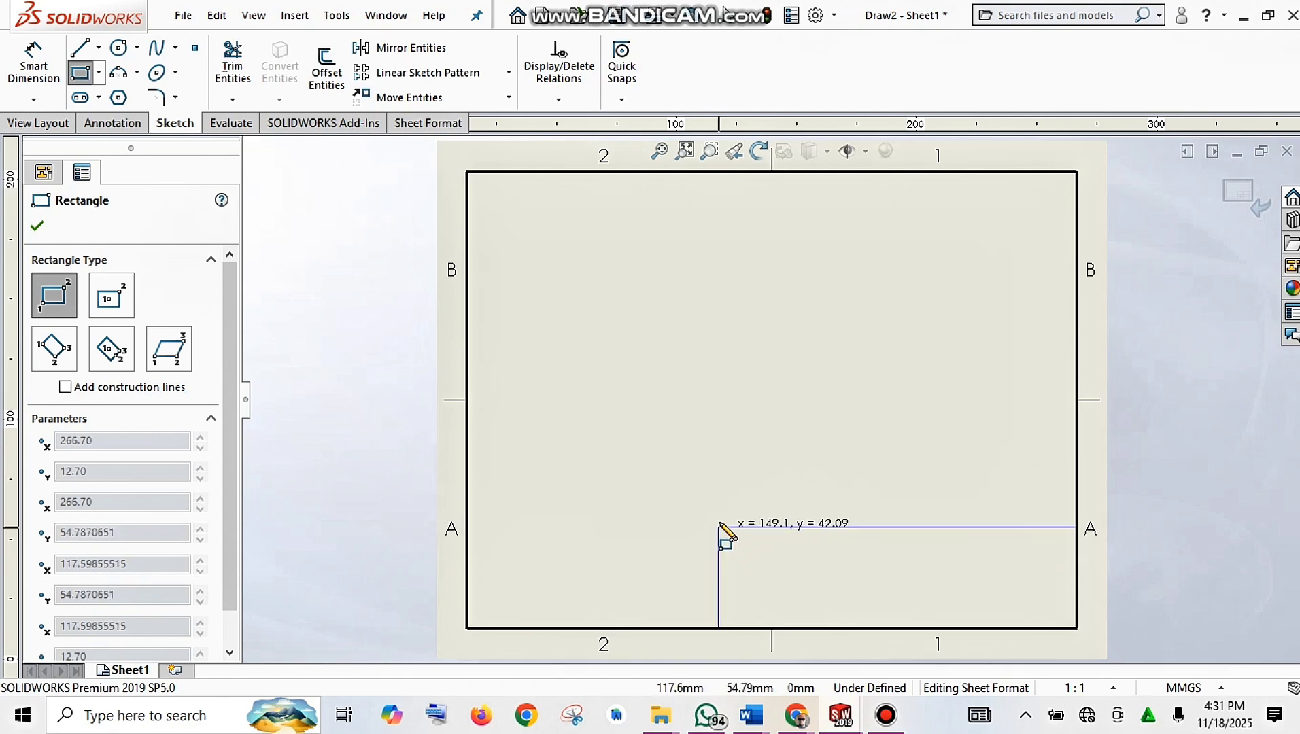
pyautogui.click(719, 517)
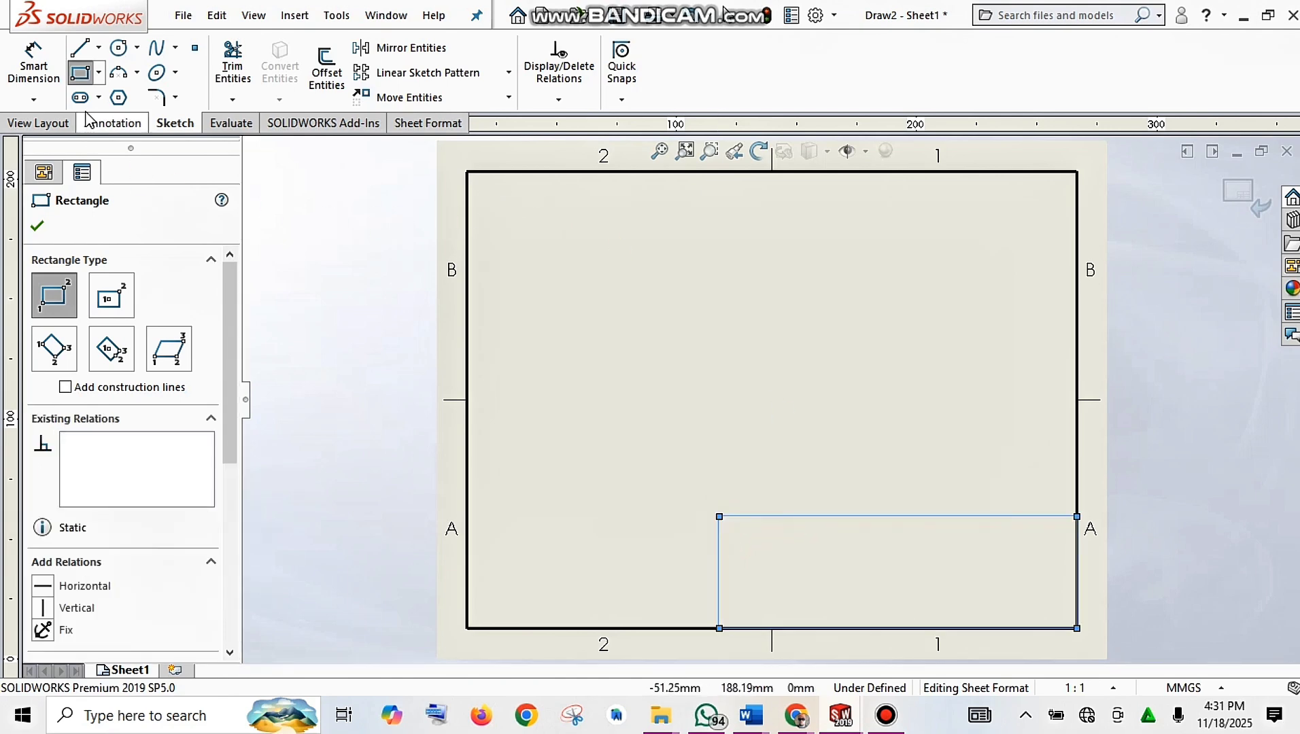
# Step: Dimension the rectangle's top edge to 150 mm and its vertical side to 50 mm
pyautogui.click(34, 64)
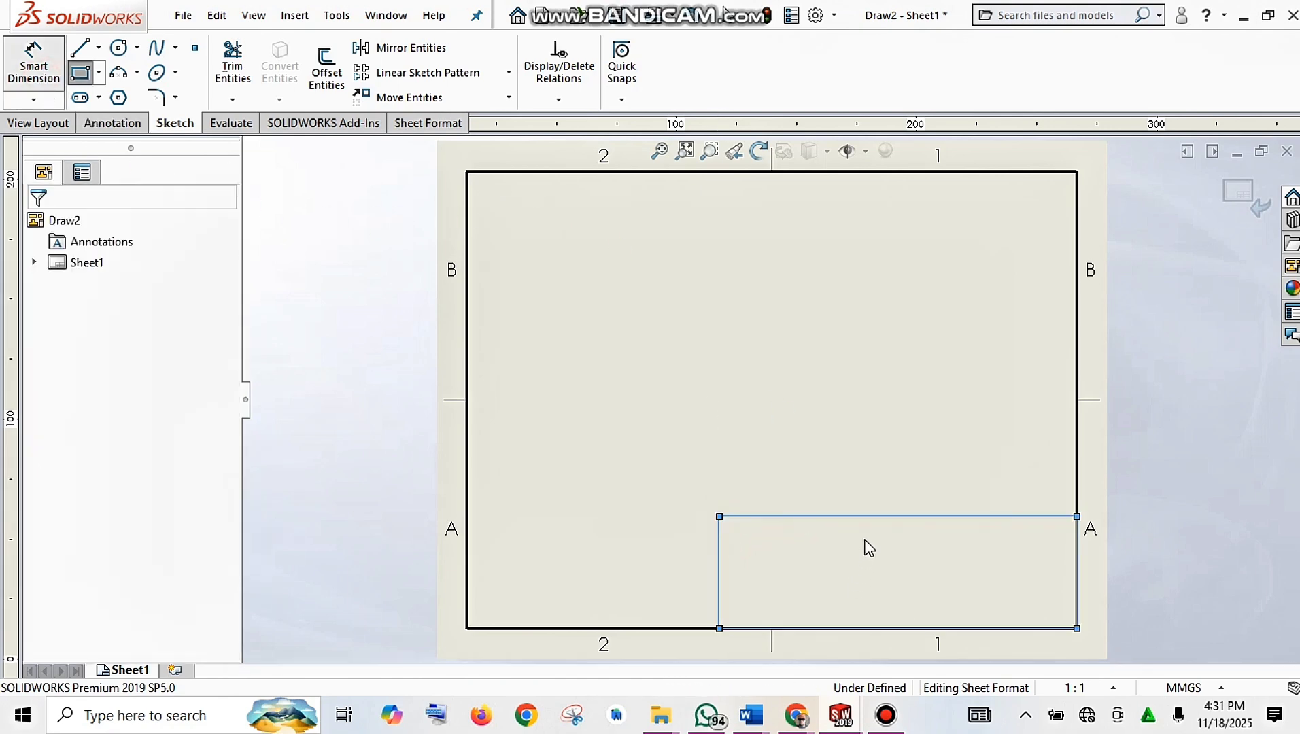
pyautogui.click(889, 482)
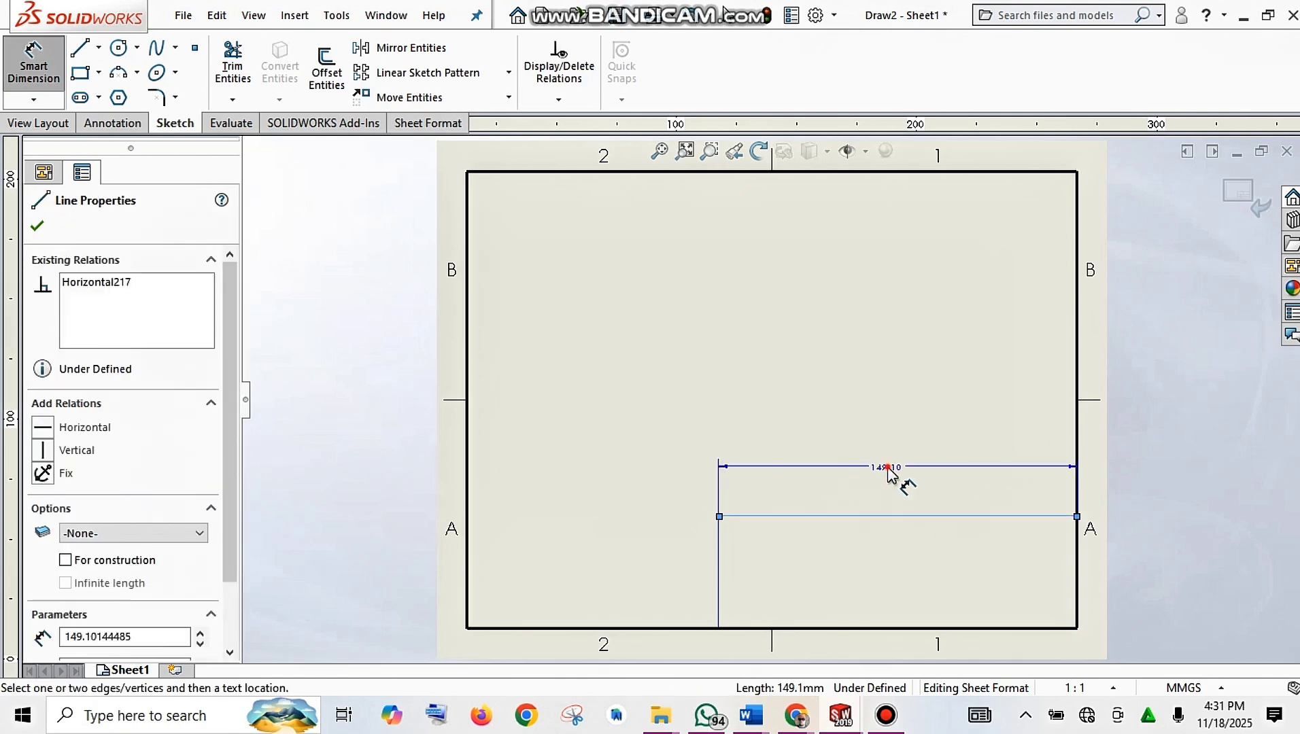
pyautogui.click(889, 474)
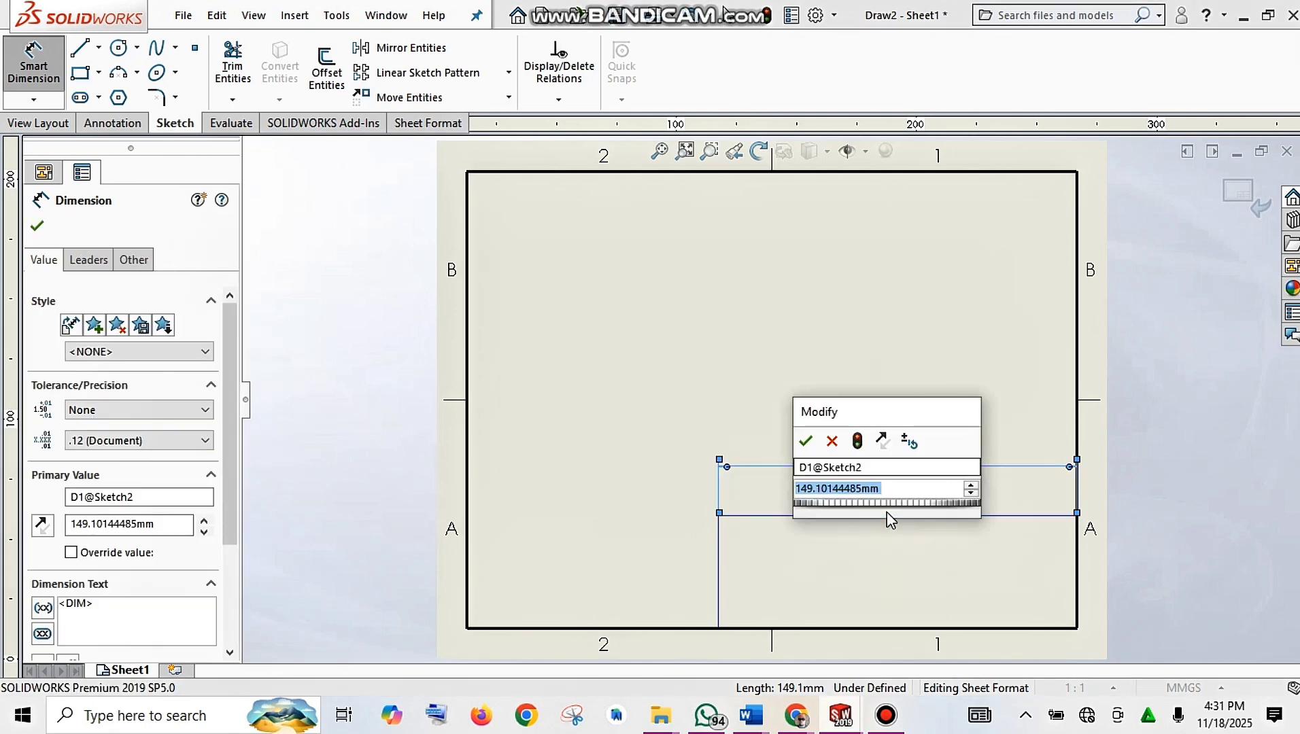
pyautogui.write('150')
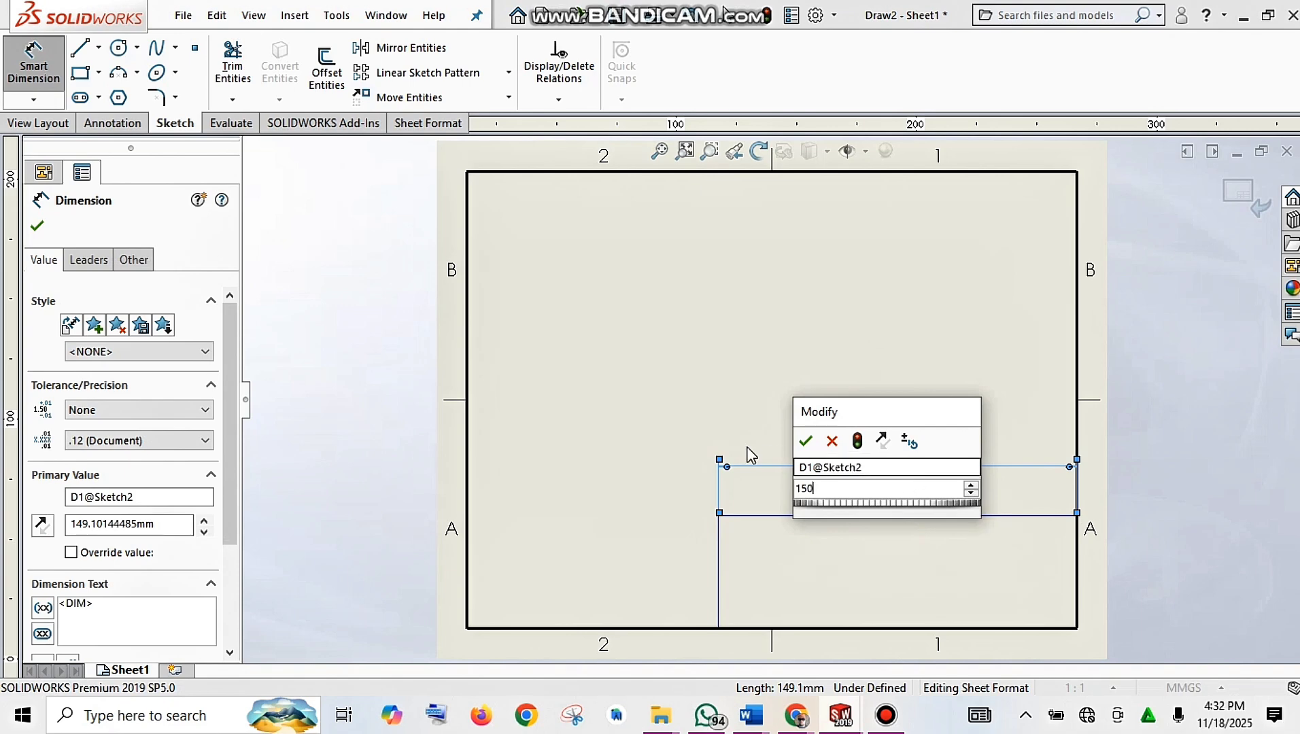
pyautogui.click(807, 441)
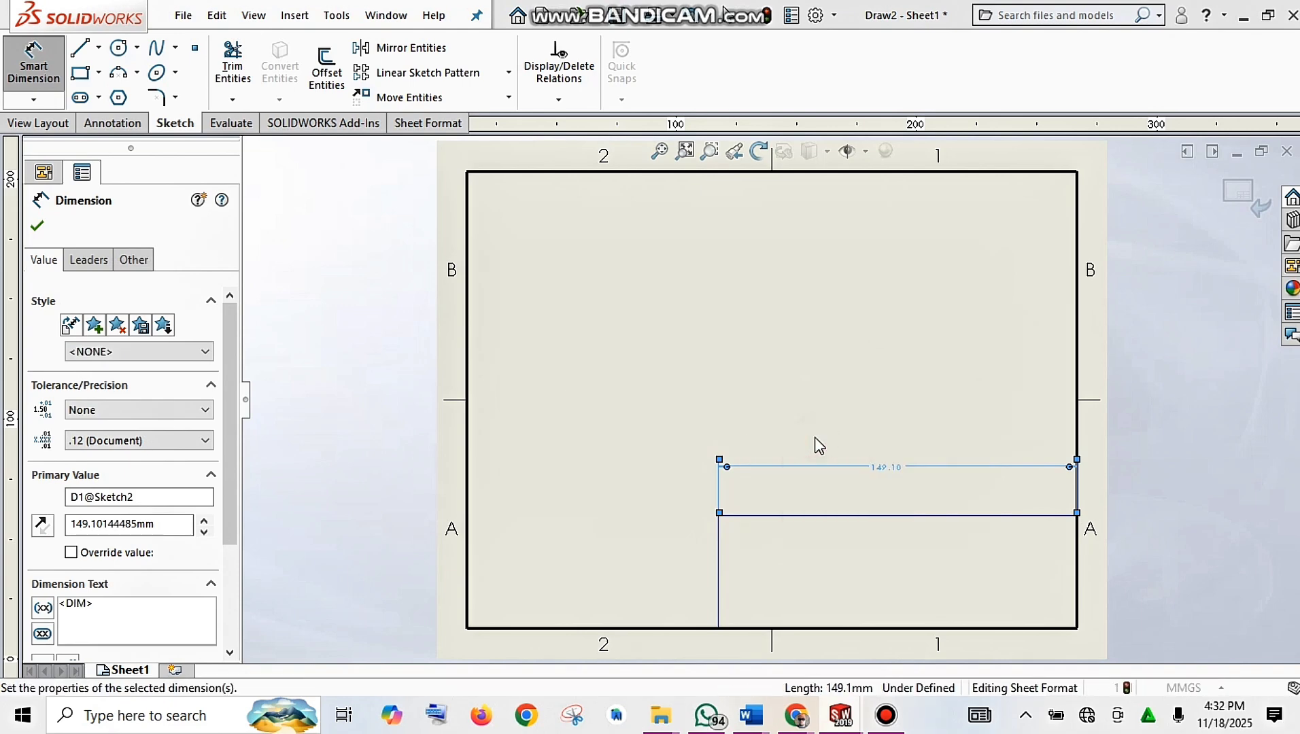
pyautogui.click(718, 575)
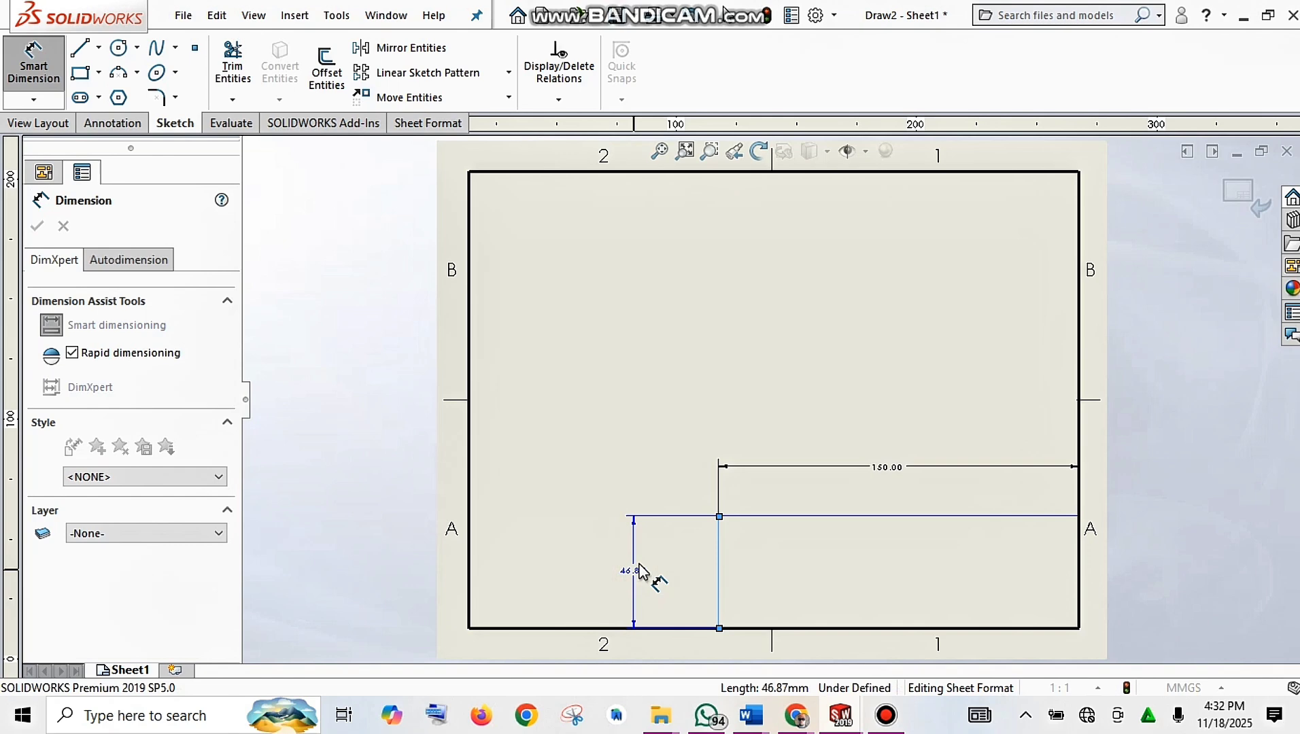
pyautogui.click(638, 571)
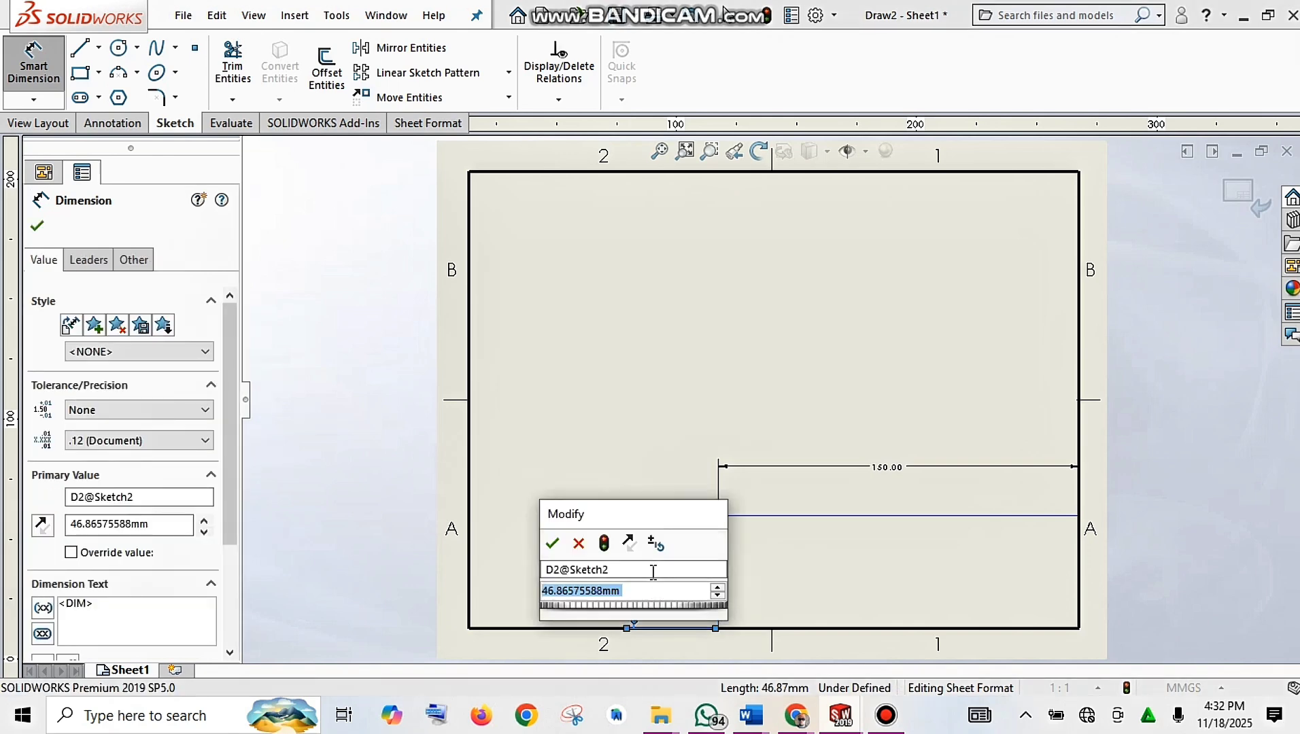
pyautogui.write('50')
pyautogui.press('Return')
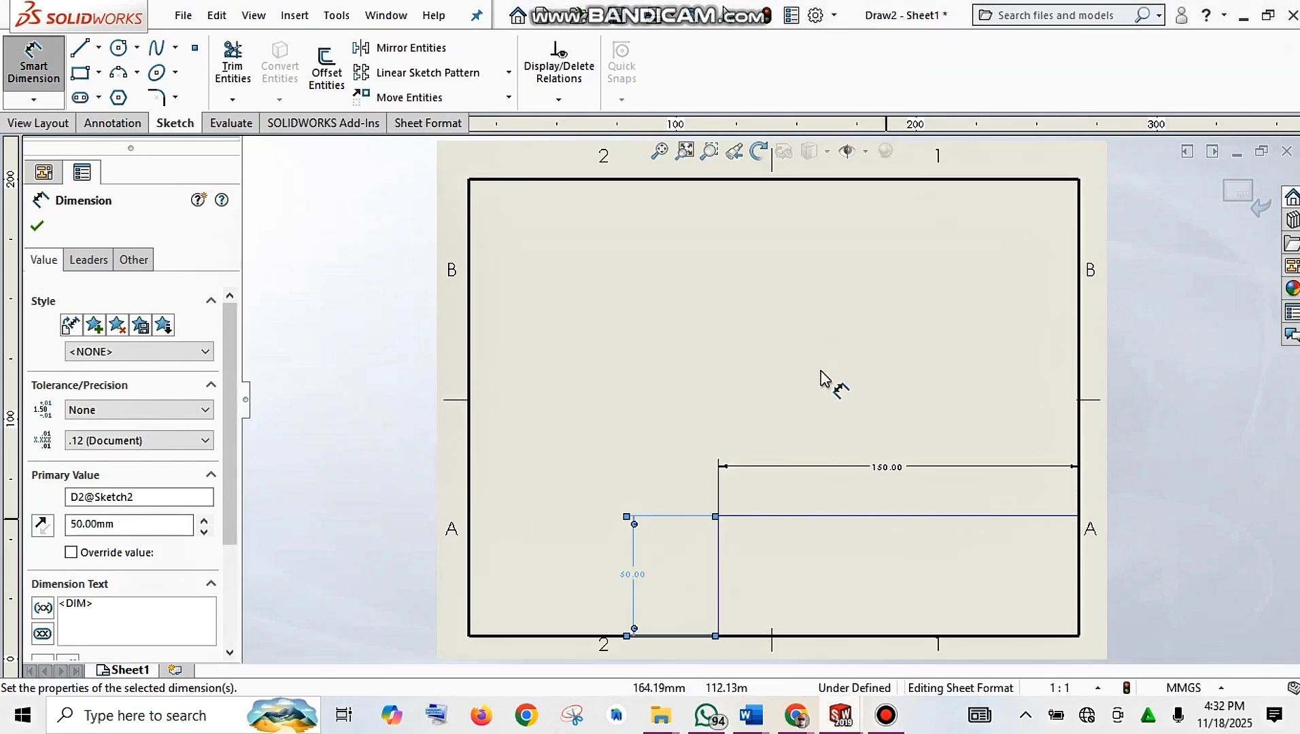
pyautogui.click(38, 229)
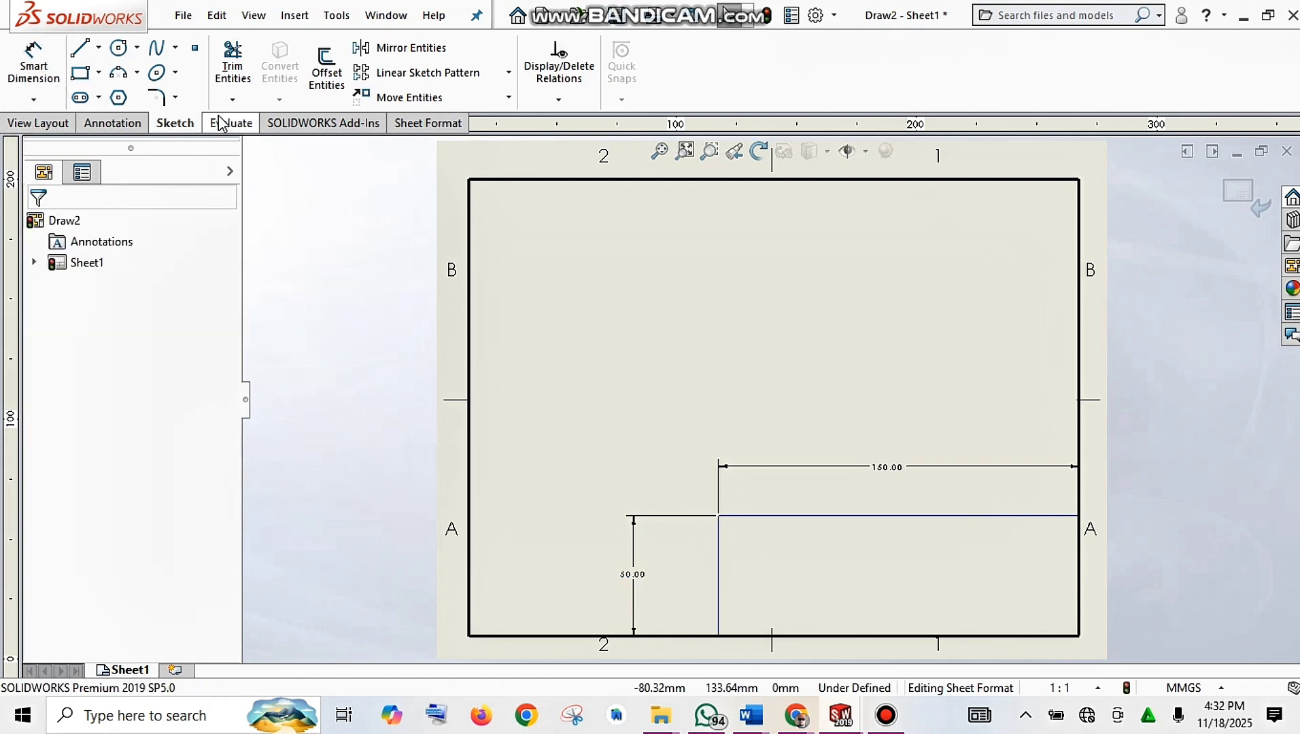
# Step: Offset the title block's top edge down 10 mm twice to make the first two row lines
pyautogui.click(338, 85)
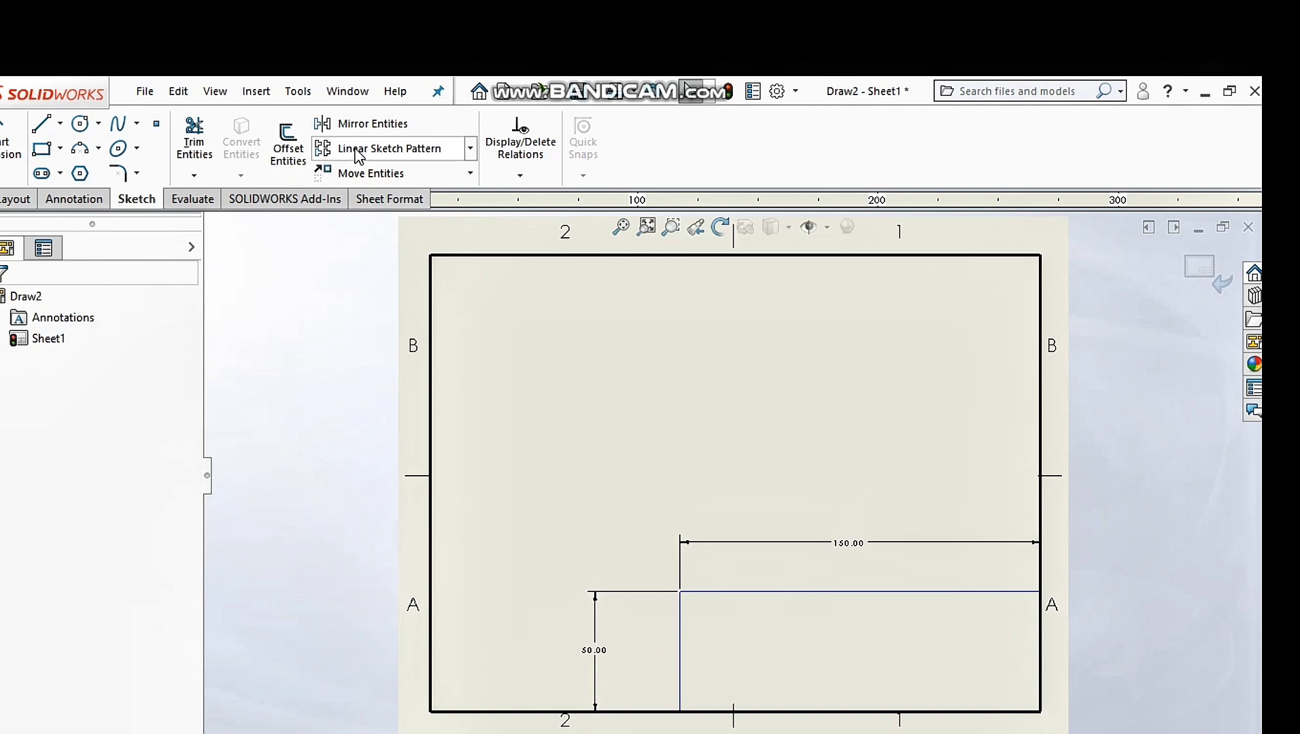
pyautogui.click(294, 153)
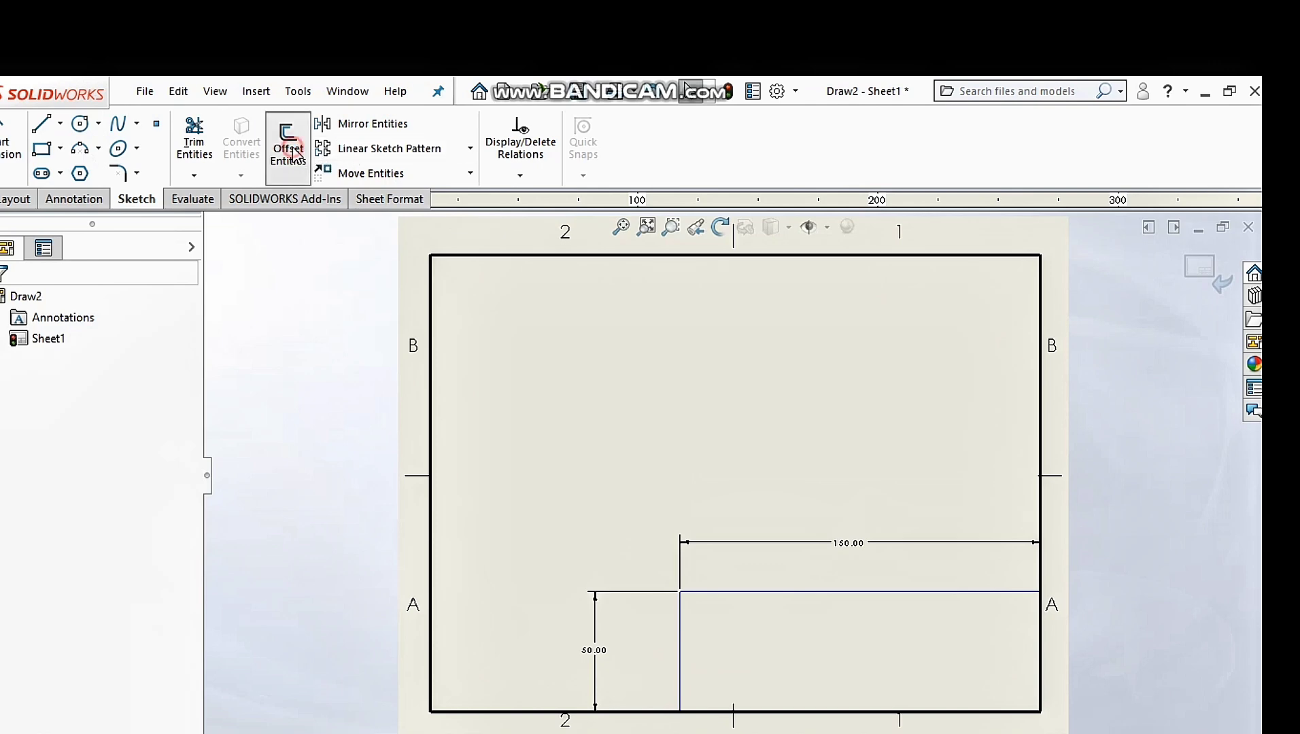
pyautogui.click(786, 594)
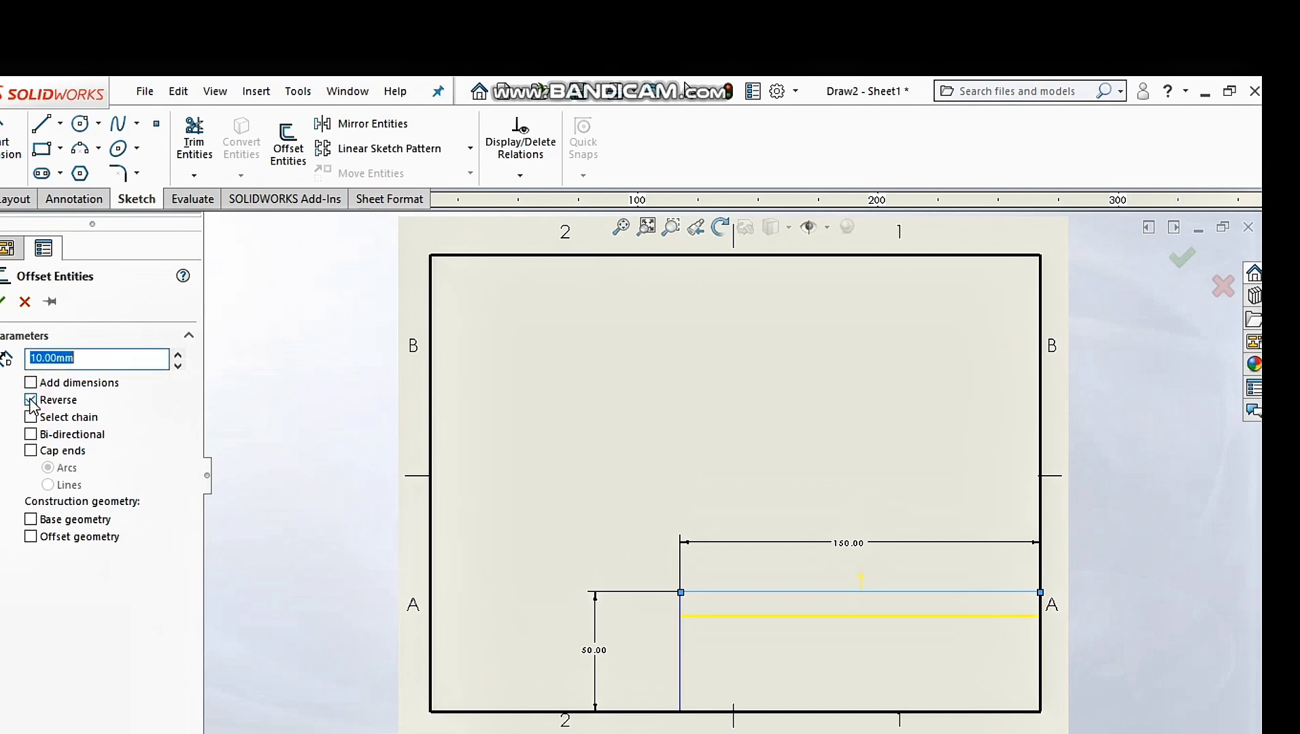
pyautogui.click(3, 306)
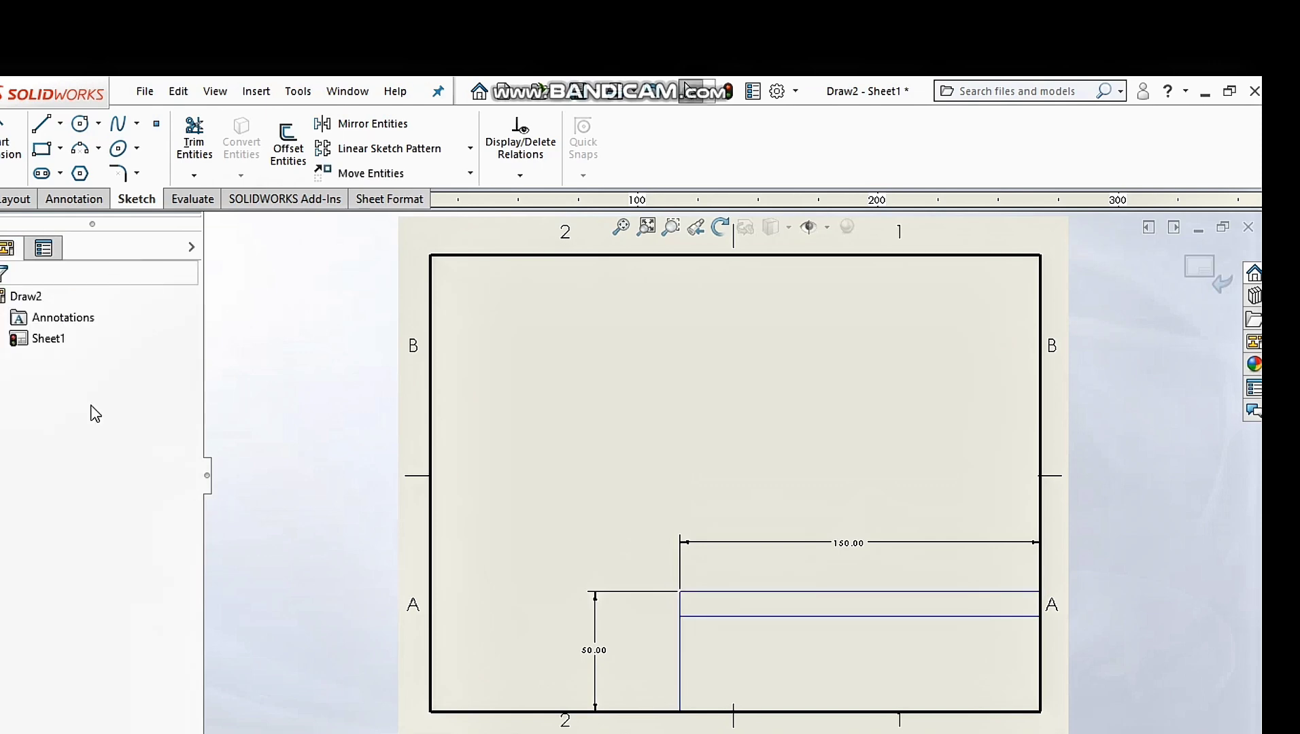
pyautogui.click(283, 147)
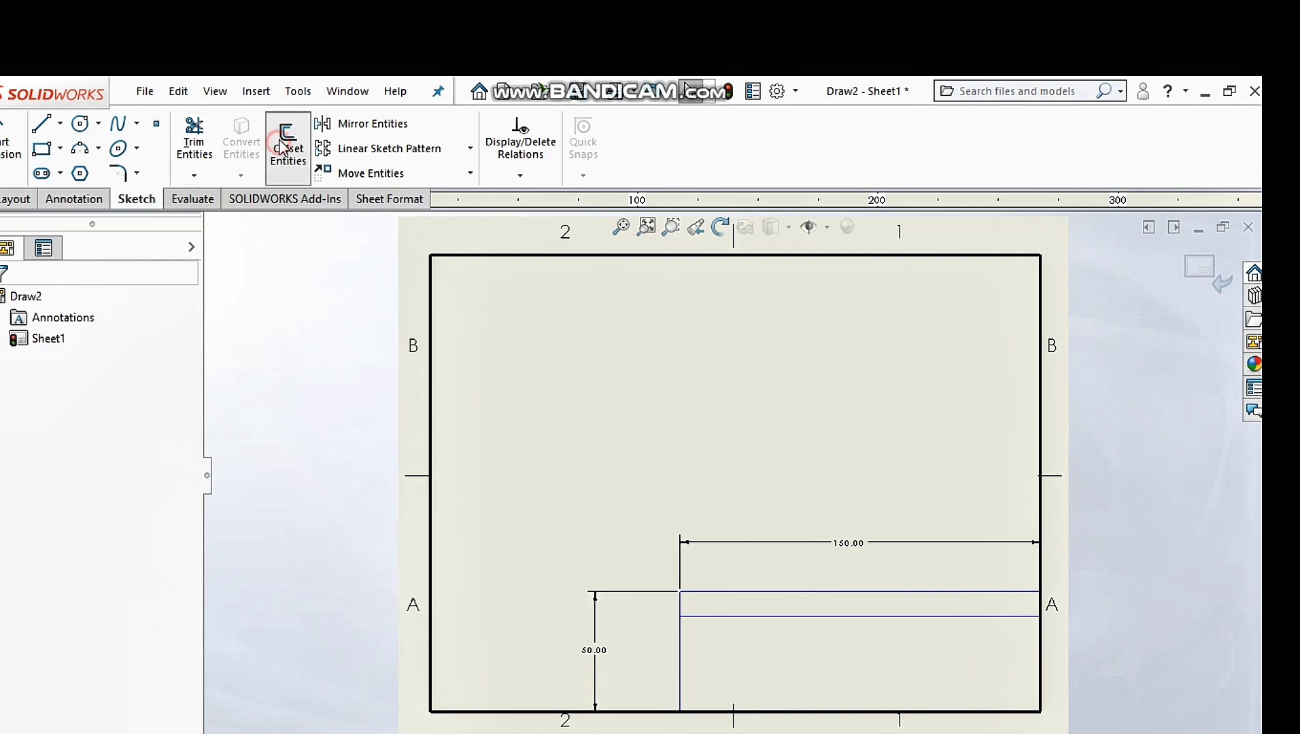
pyautogui.click(764, 617)
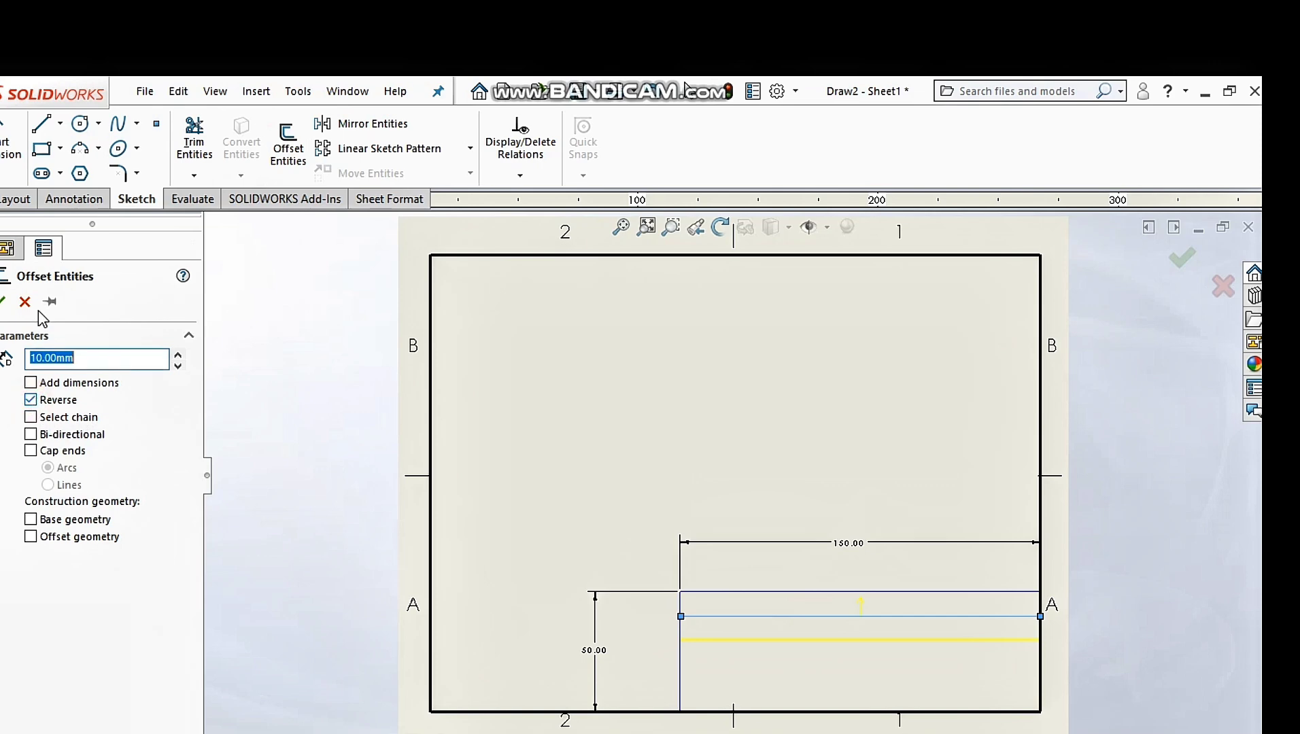
pyautogui.click(4, 306)
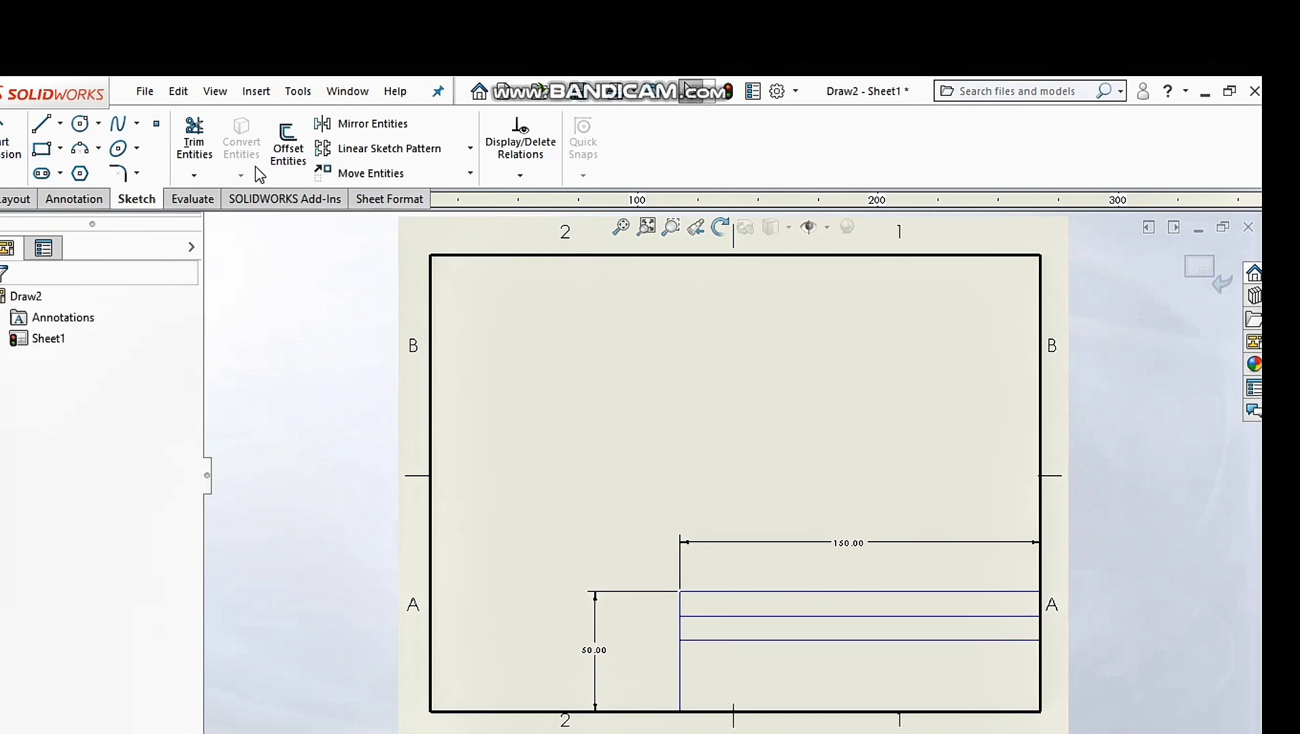
# Step: Add the third and fourth row lines 10 mm lower, reversing the offset direction
pyautogui.click(288, 147)
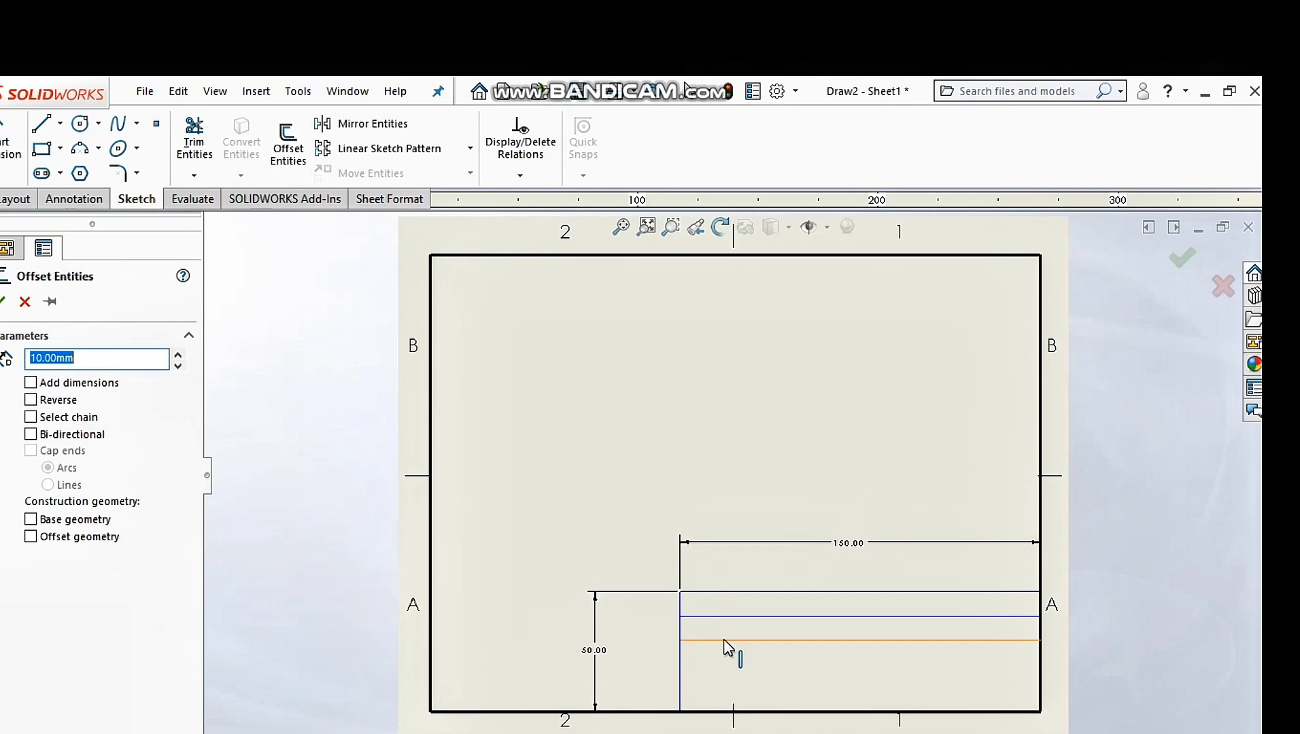
pyautogui.click(724, 639)
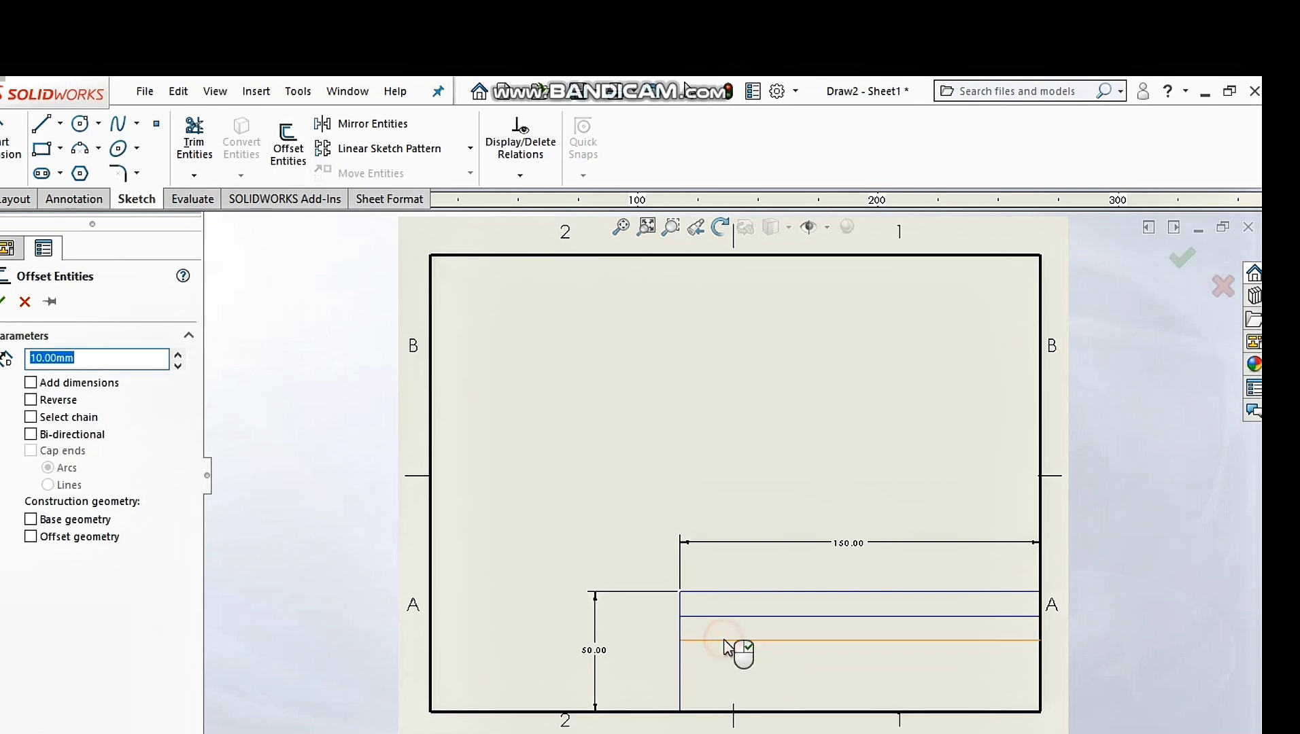
pyautogui.click(30, 401)
pyautogui.click(2, 303)
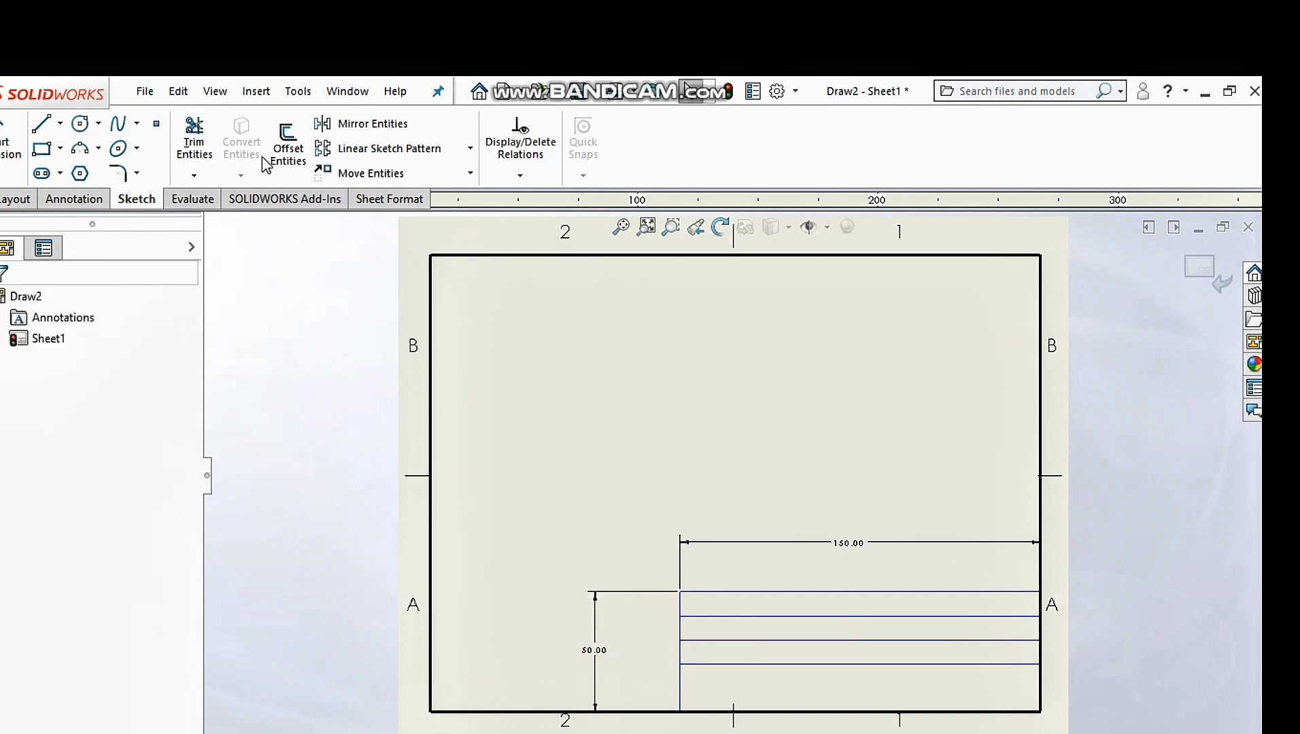
pyautogui.click(288, 146)
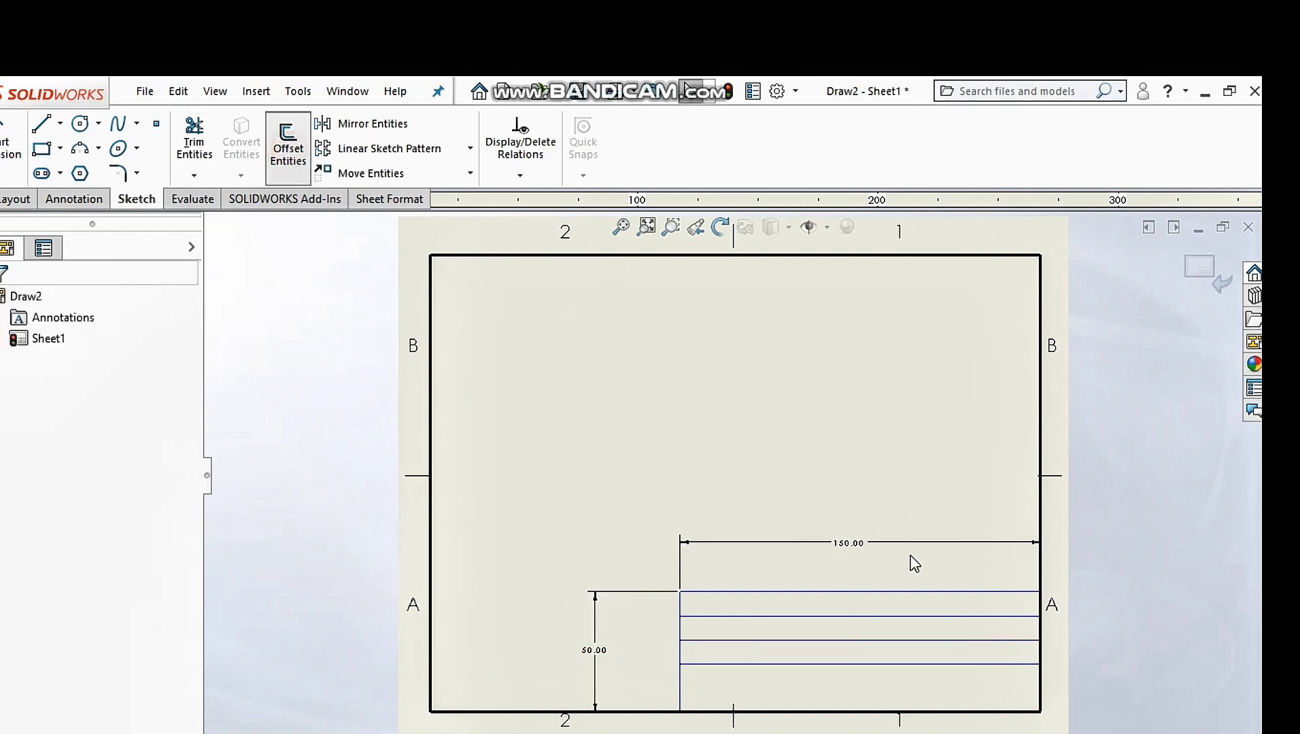
pyautogui.click(824, 666)
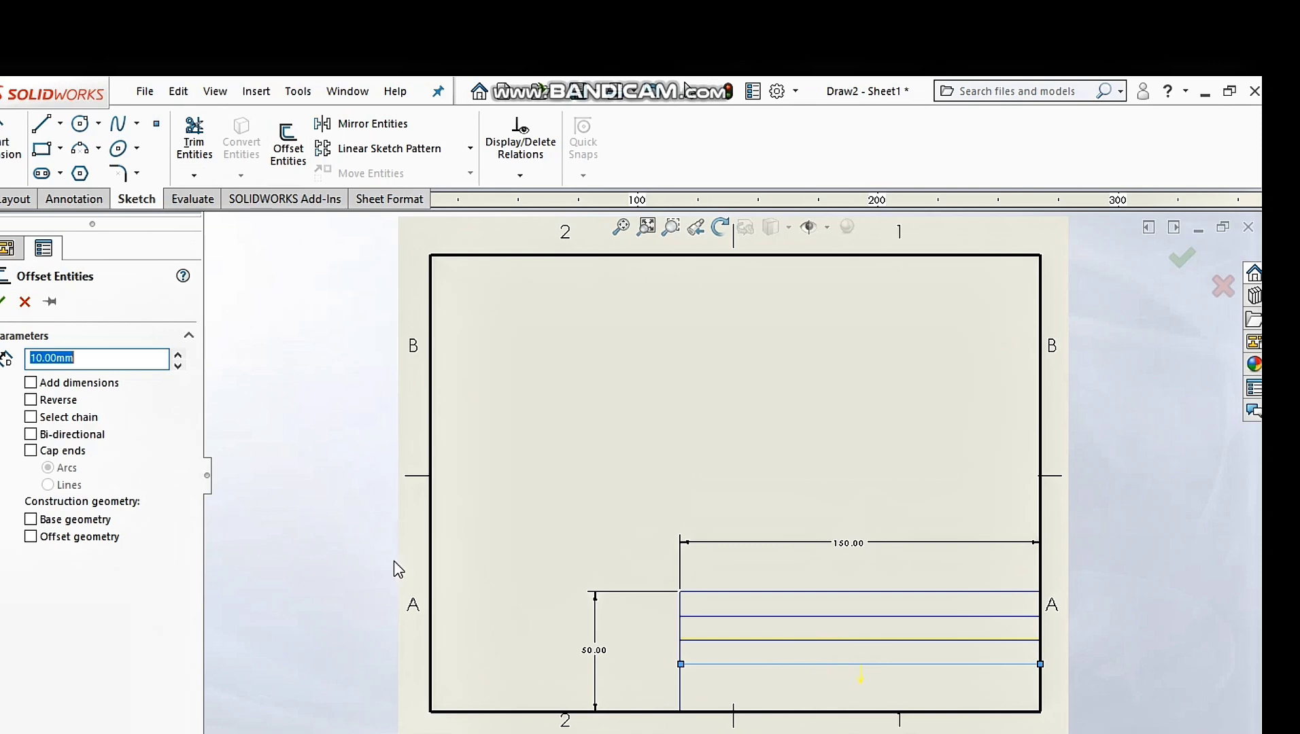
pyautogui.click(32, 401)
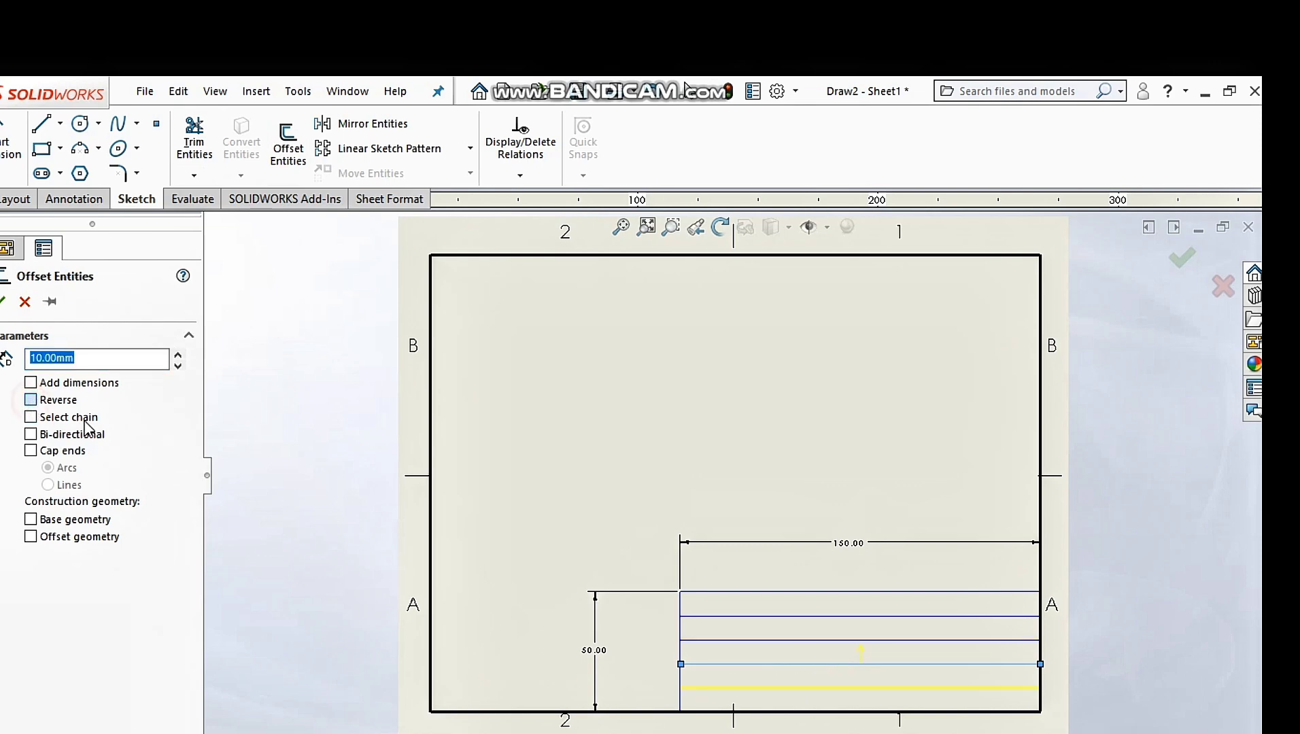
pyautogui.click(6, 301)
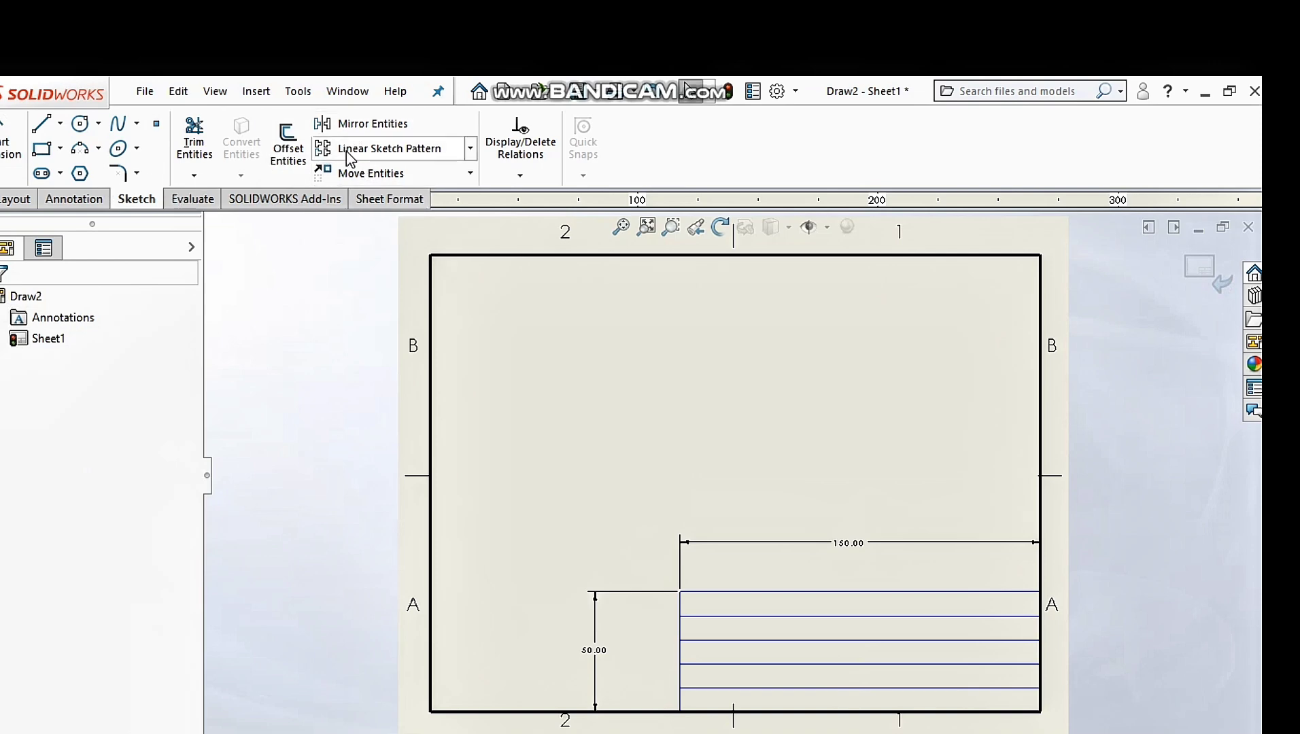
# Step: Discard an unwanted extra offset line and restart Offset Entities for the column divider
pyautogui.click(291, 147)
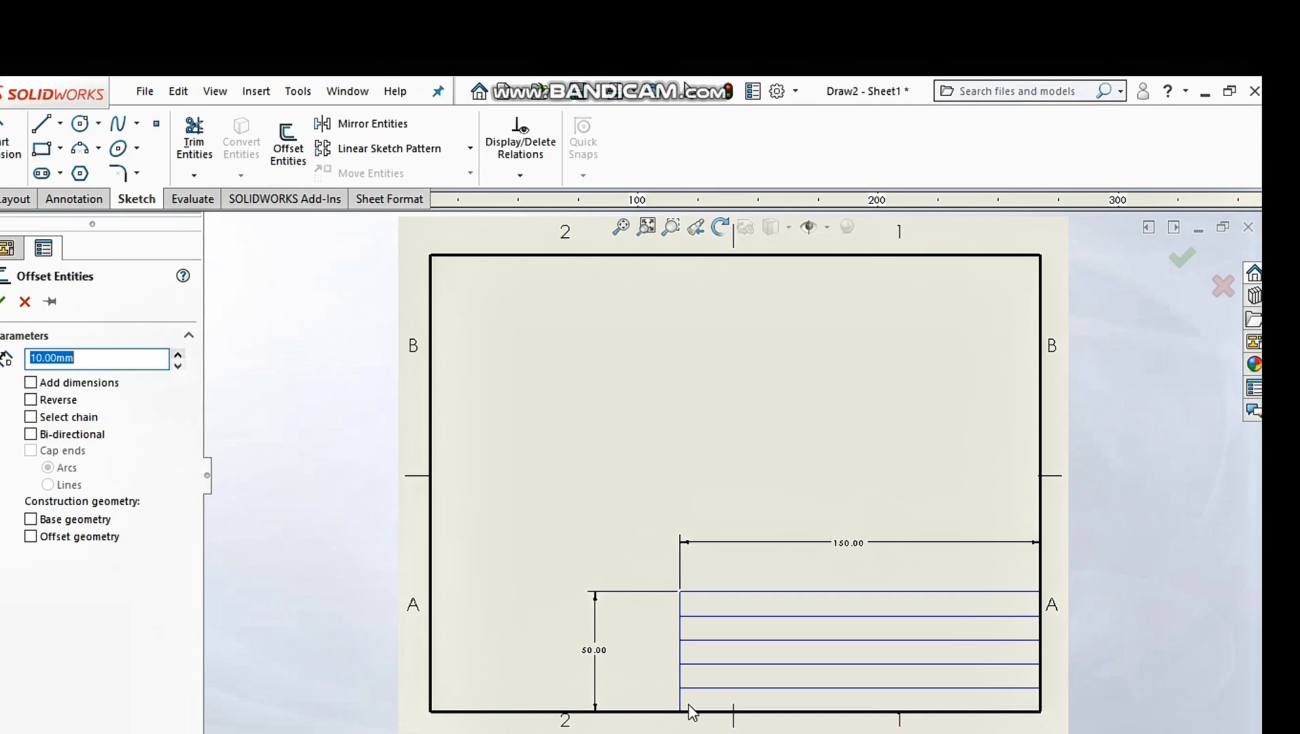
pyautogui.click(686, 617)
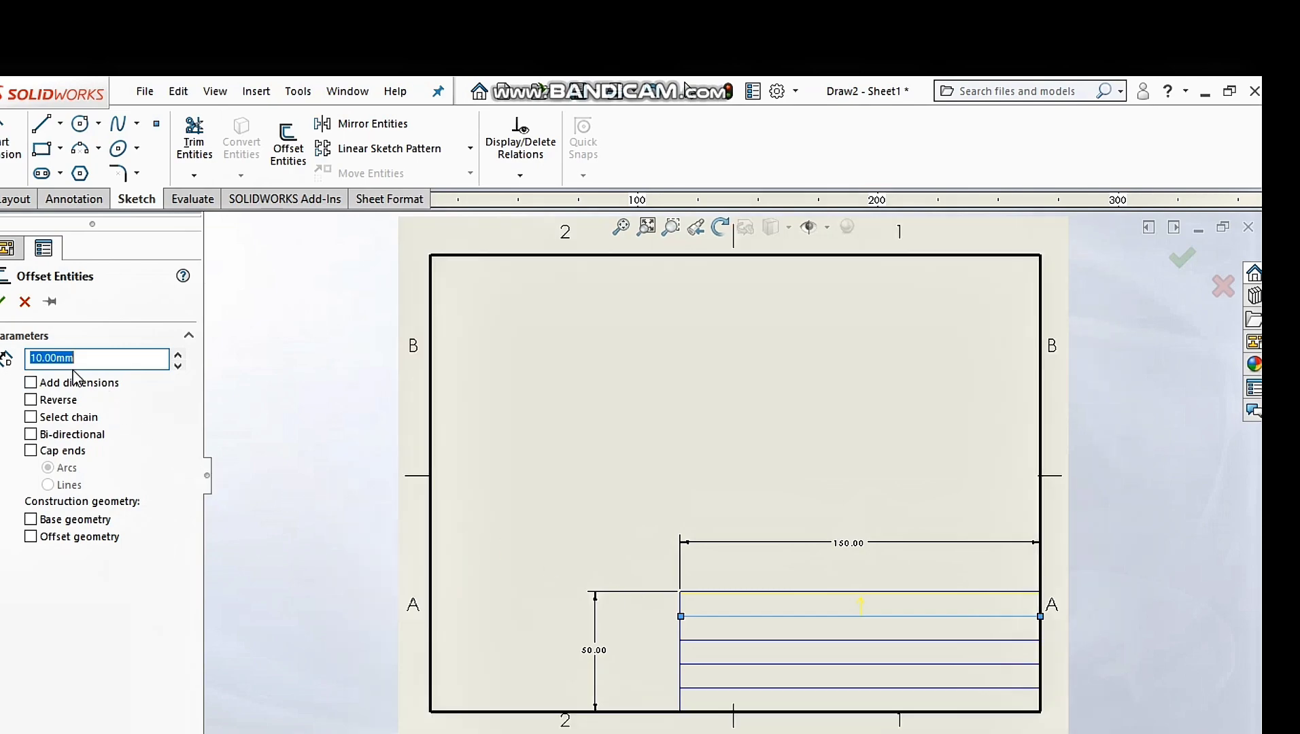
pyautogui.click(287, 155)
pyautogui.click(325, 76)
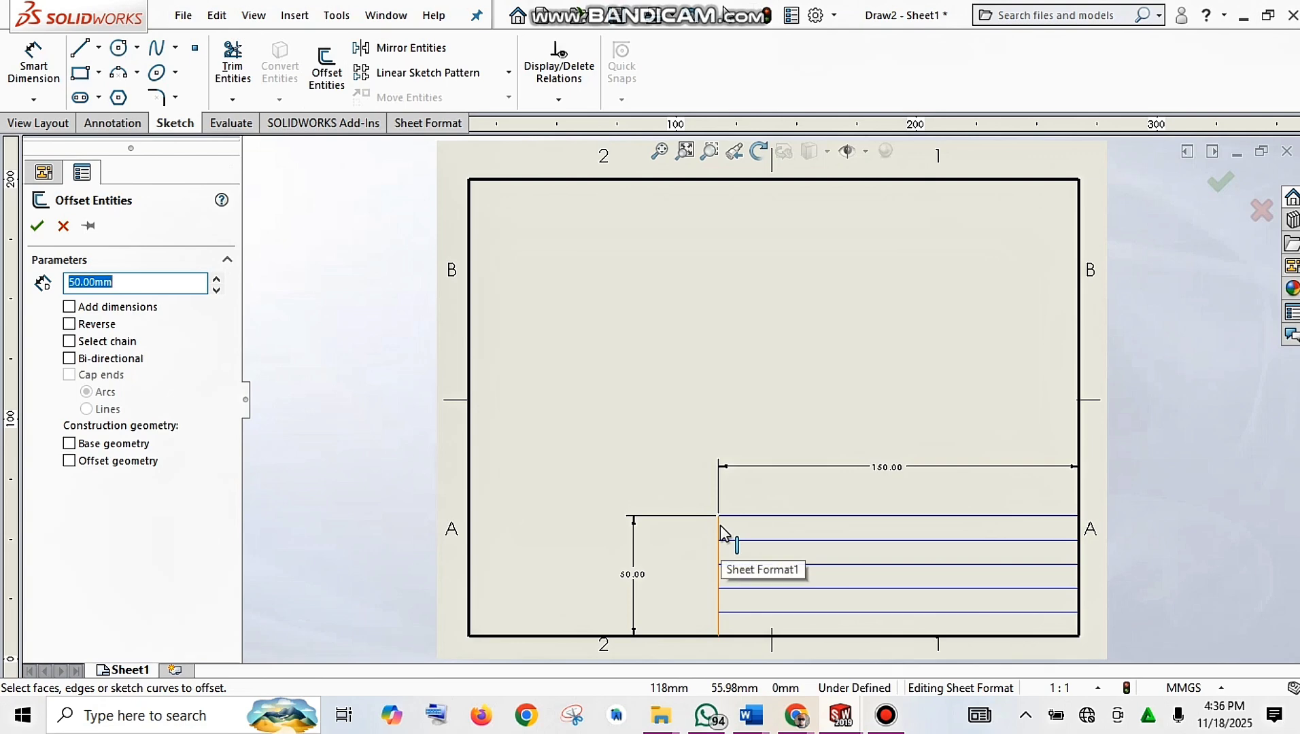
# Step: Offset the title block's left edge 40 mm inward as the column divider
pyautogui.click(217, 290)
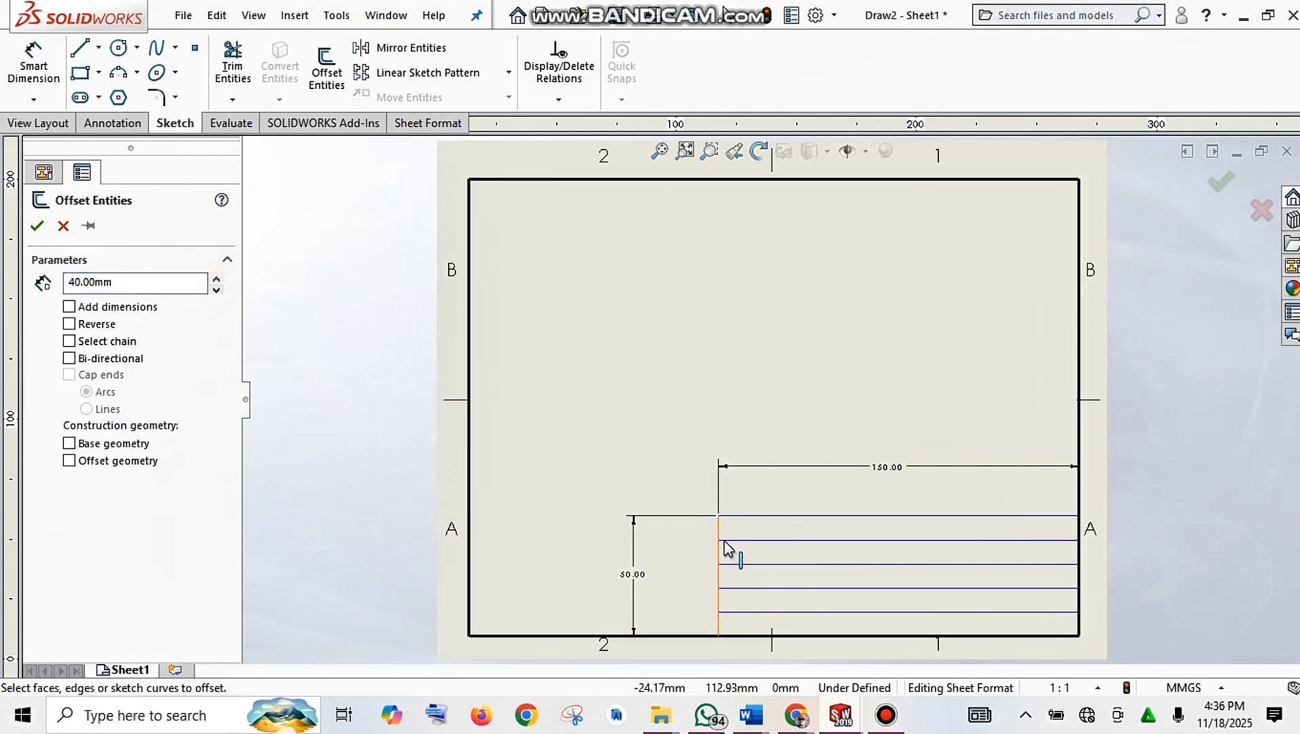
pyautogui.click(723, 541)
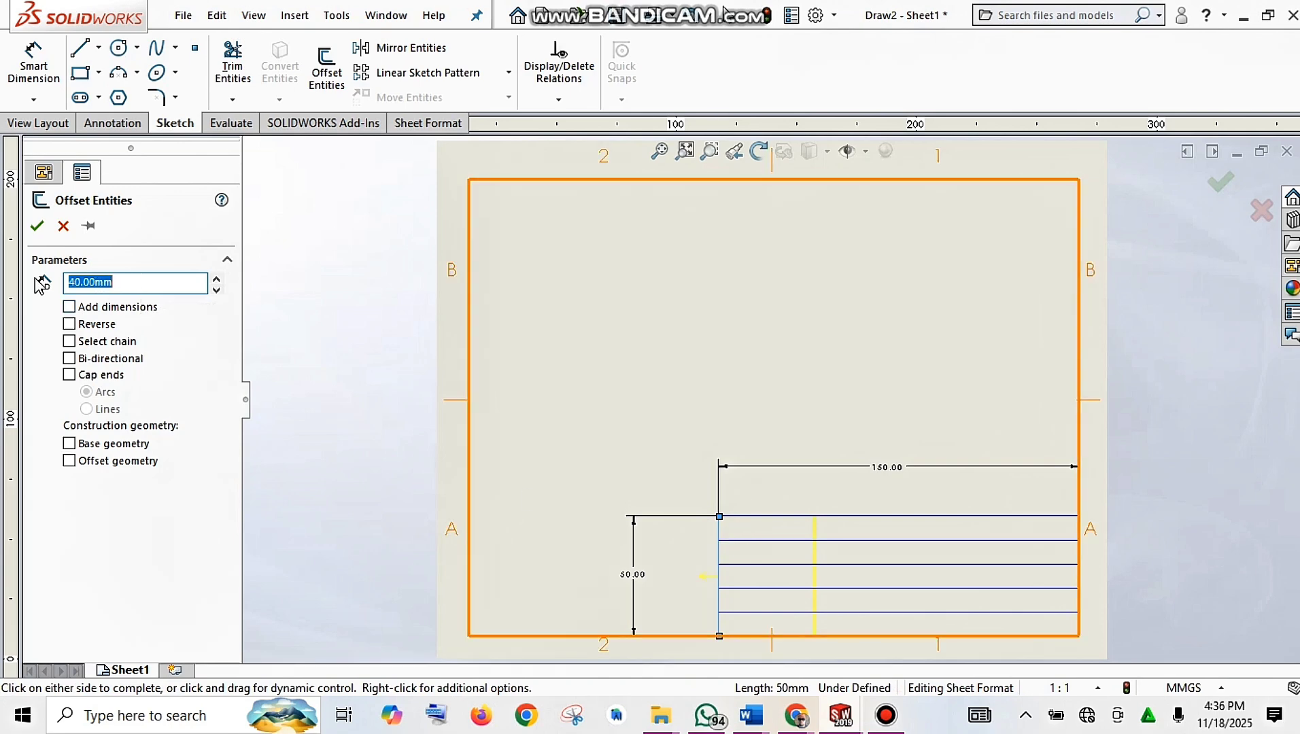
pyautogui.click(37, 227)
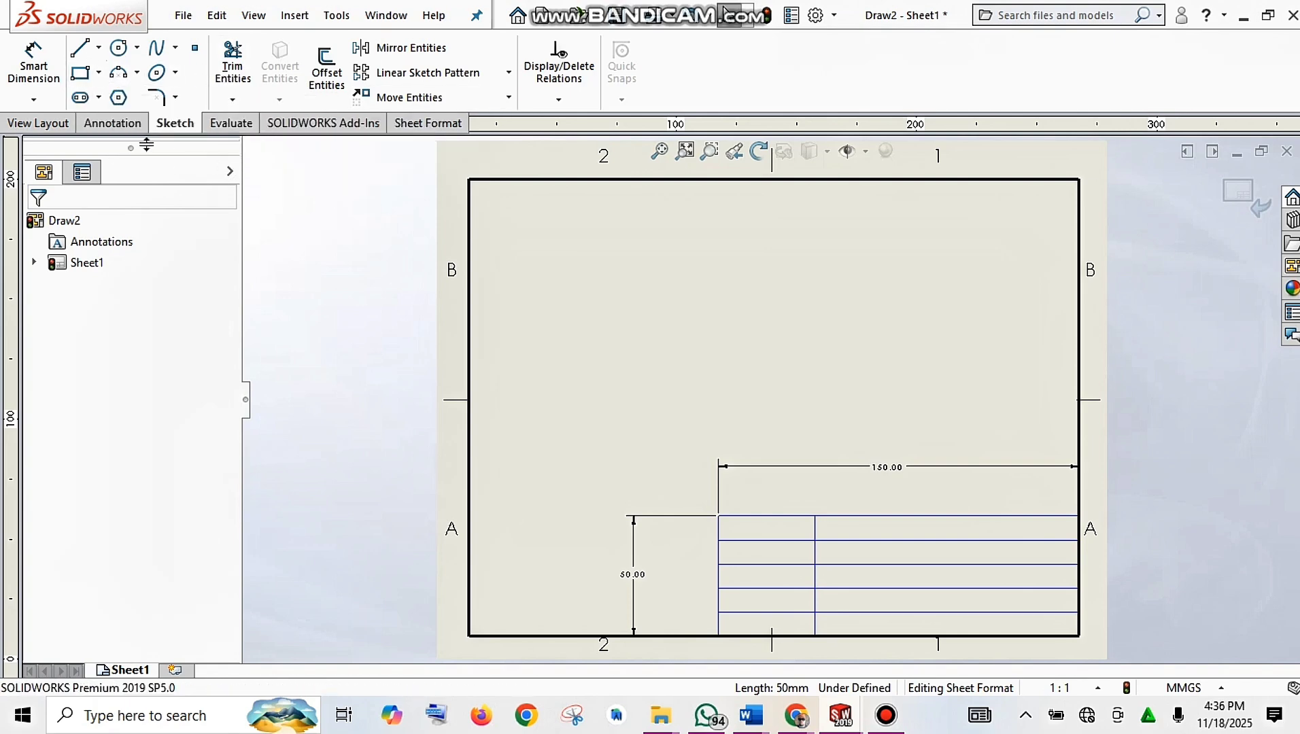
# Step: Start a Note from the Annotation tab, turn off Use document font, and open Font settings
pyautogui.click(132, 125)
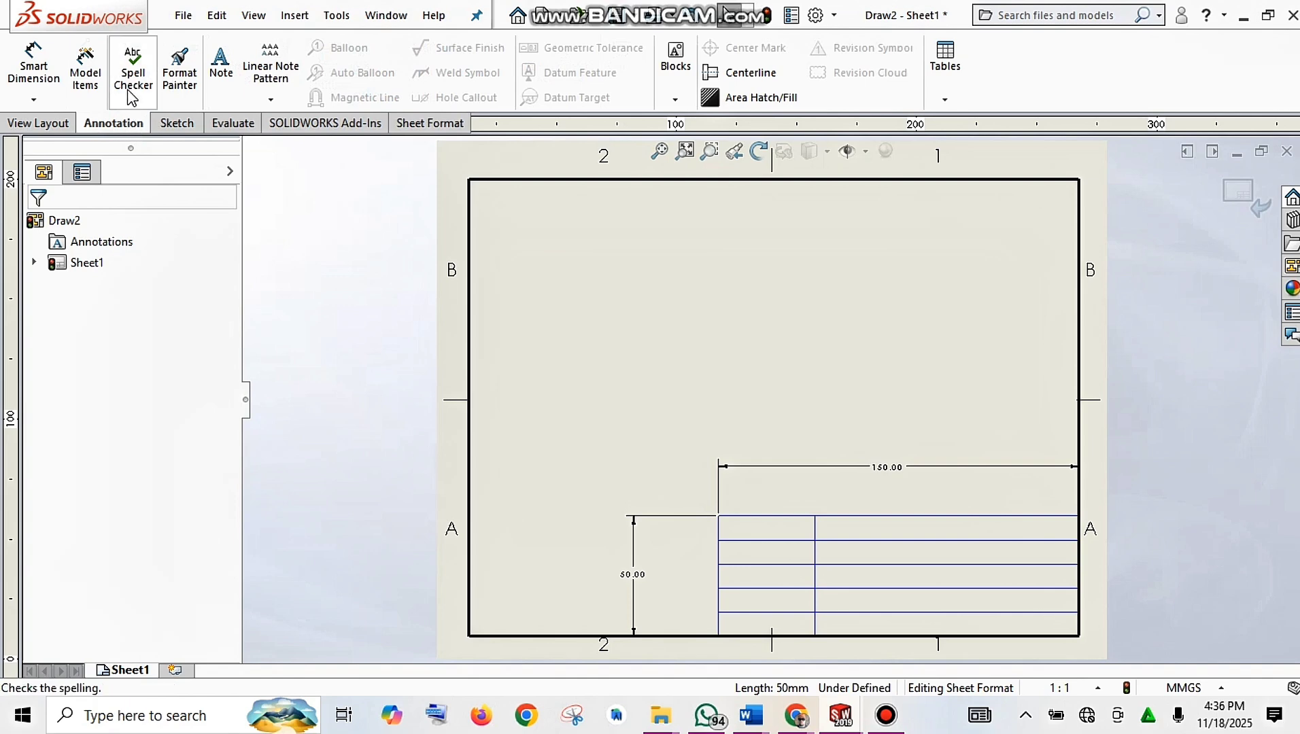
pyautogui.click(221, 68)
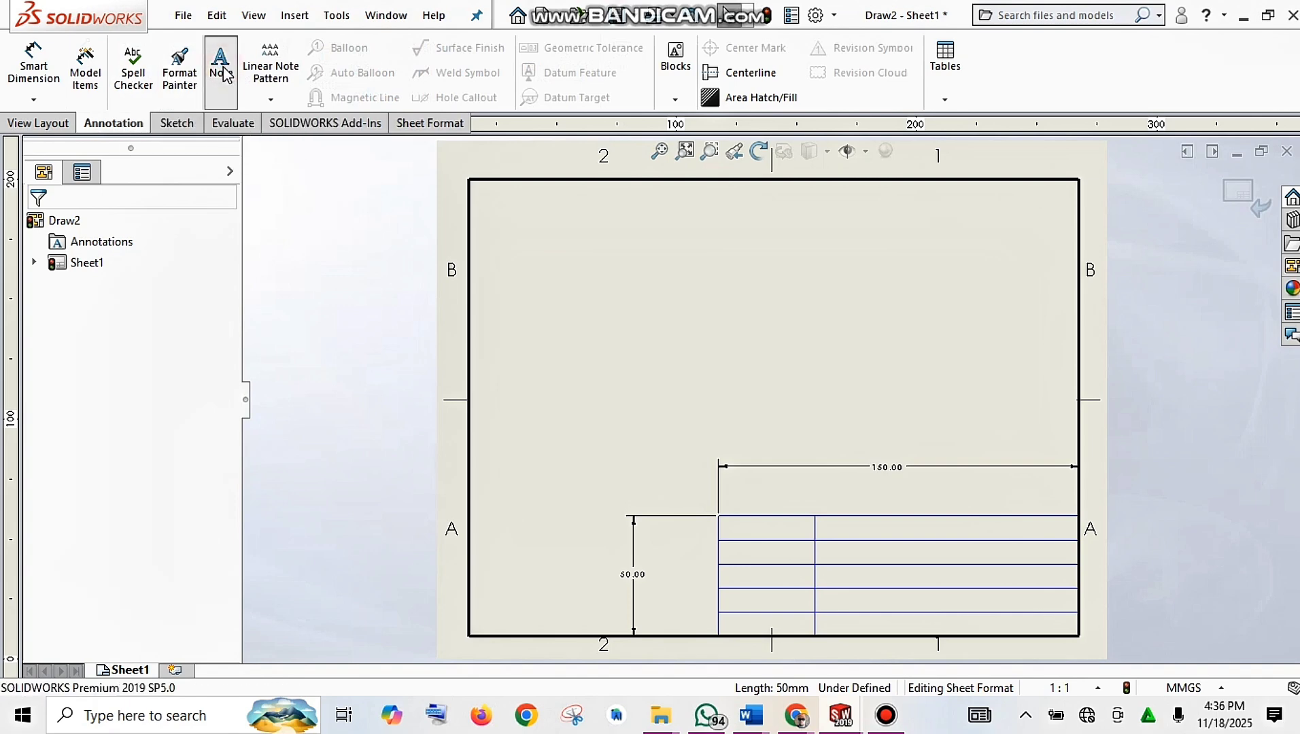
pyautogui.click(222, 68)
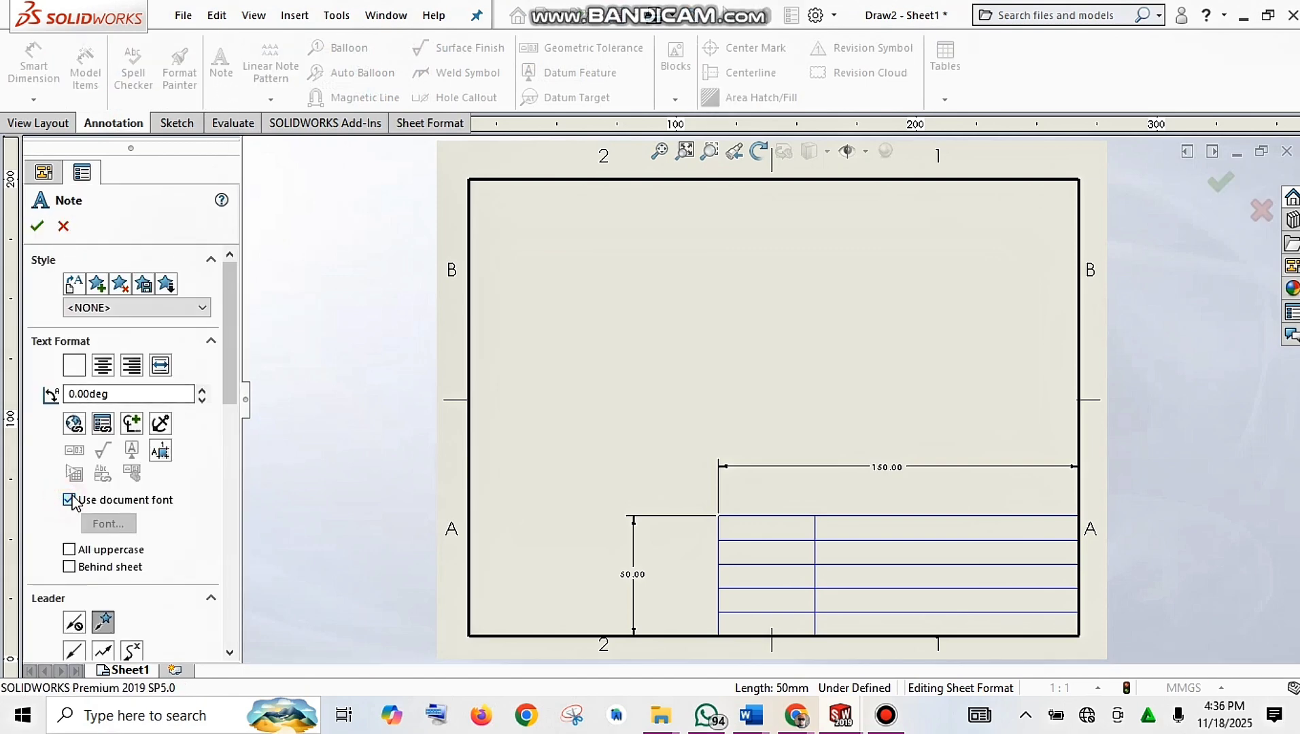
pyautogui.click(68, 501)
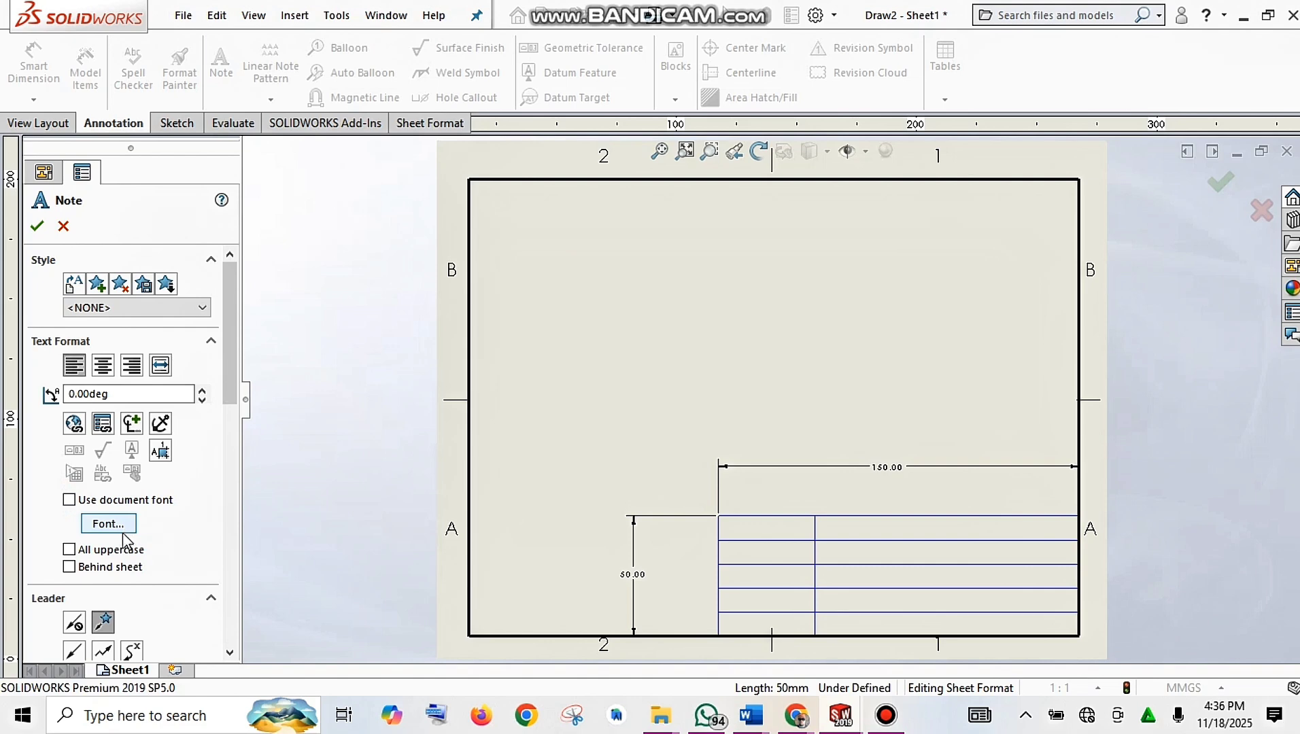
pyautogui.click(118, 523)
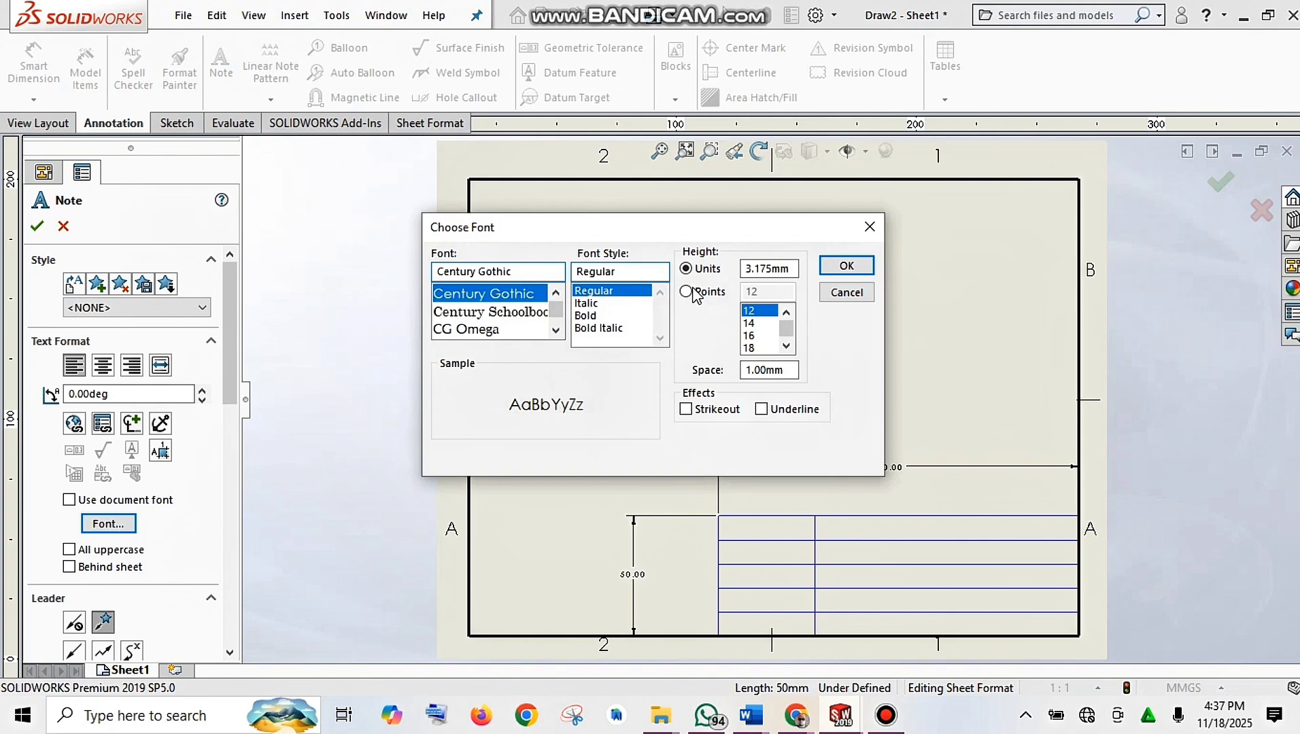
# Step: In Choose Font, set the height to 10 and pick Times New Roman
pyautogui.doubleClick(785, 268)
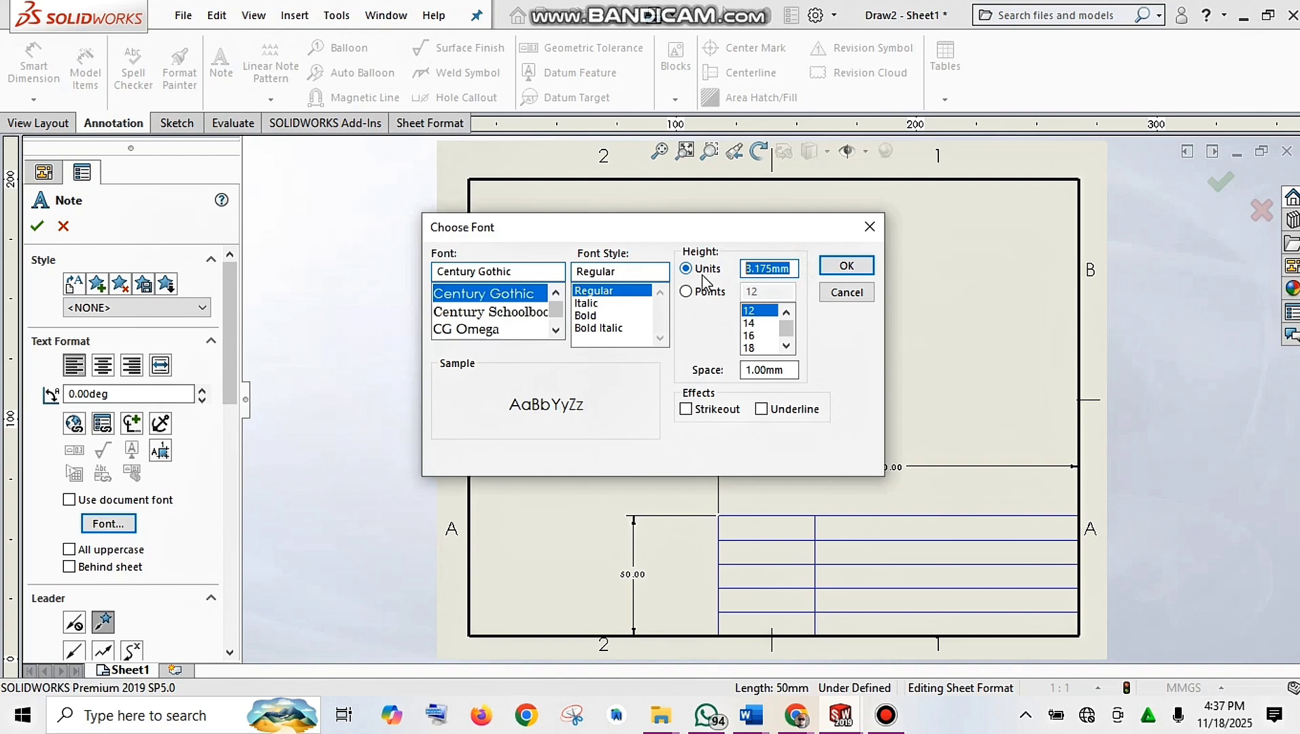
pyautogui.write('10')
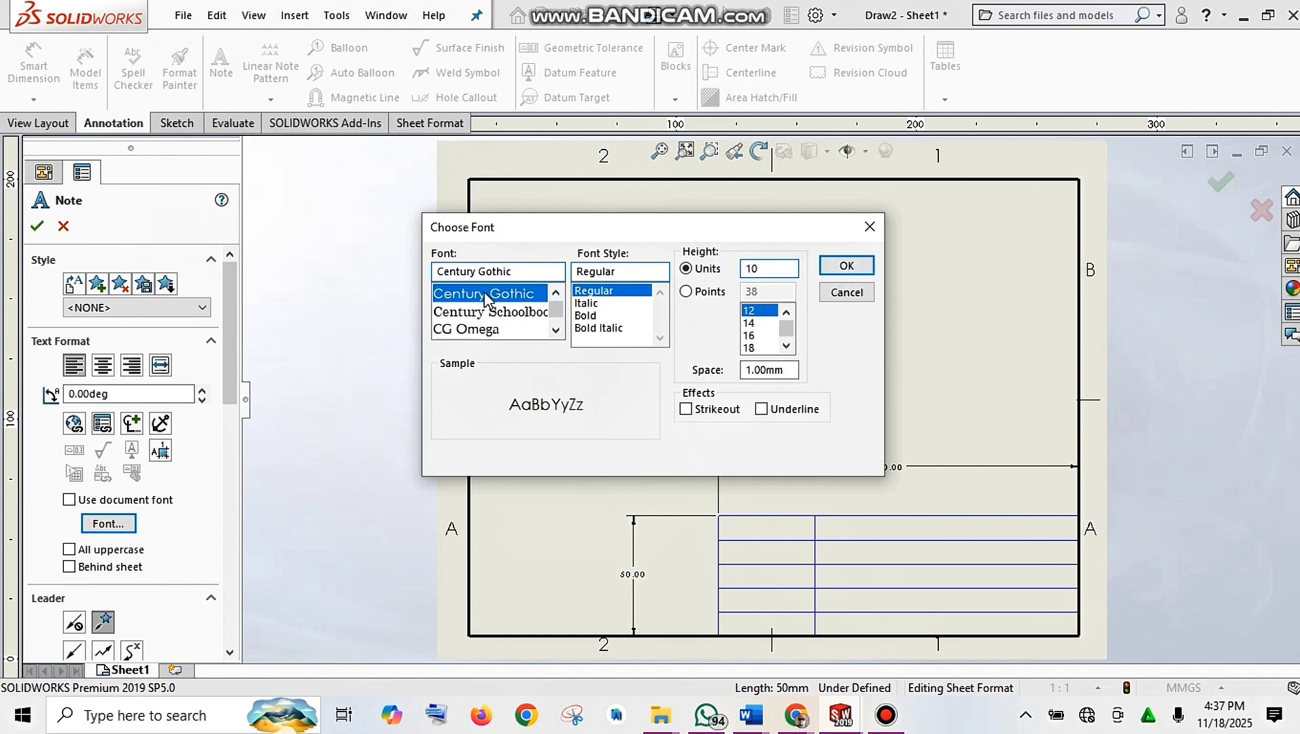
pyautogui.click(519, 272)
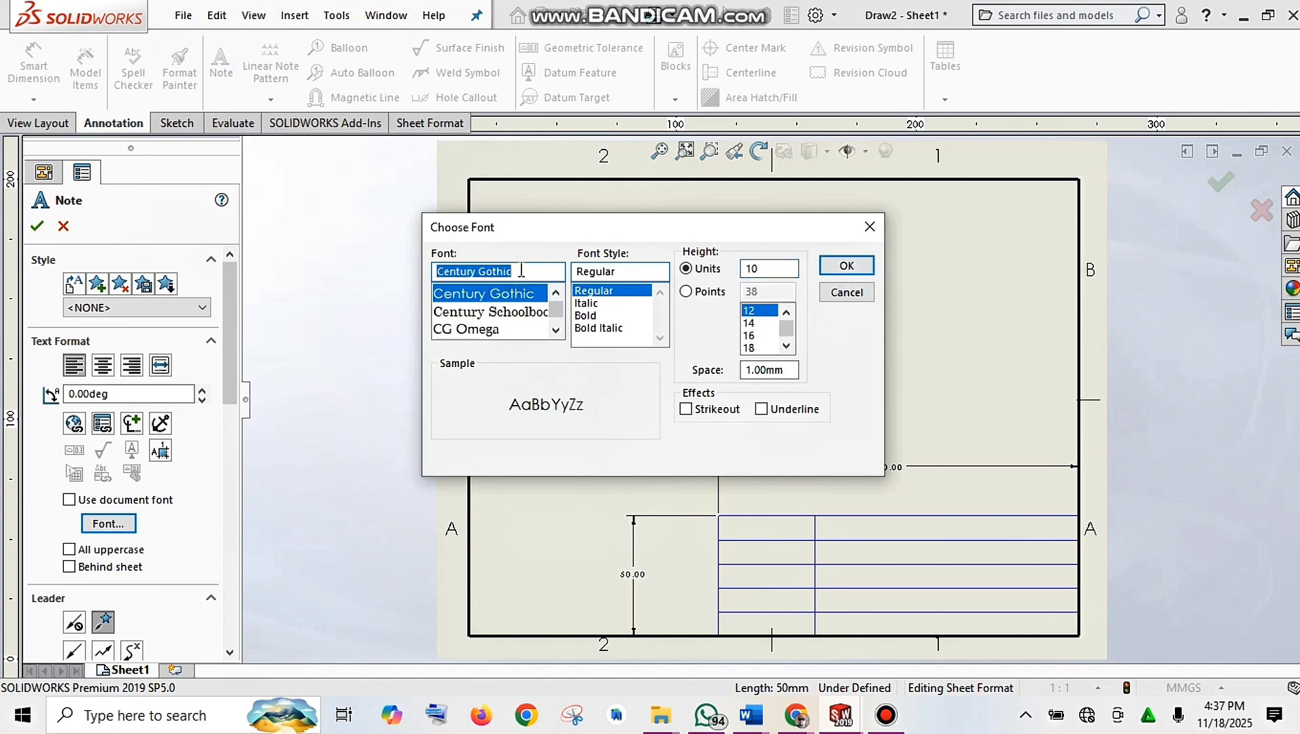
pyautogui.write('TIM')
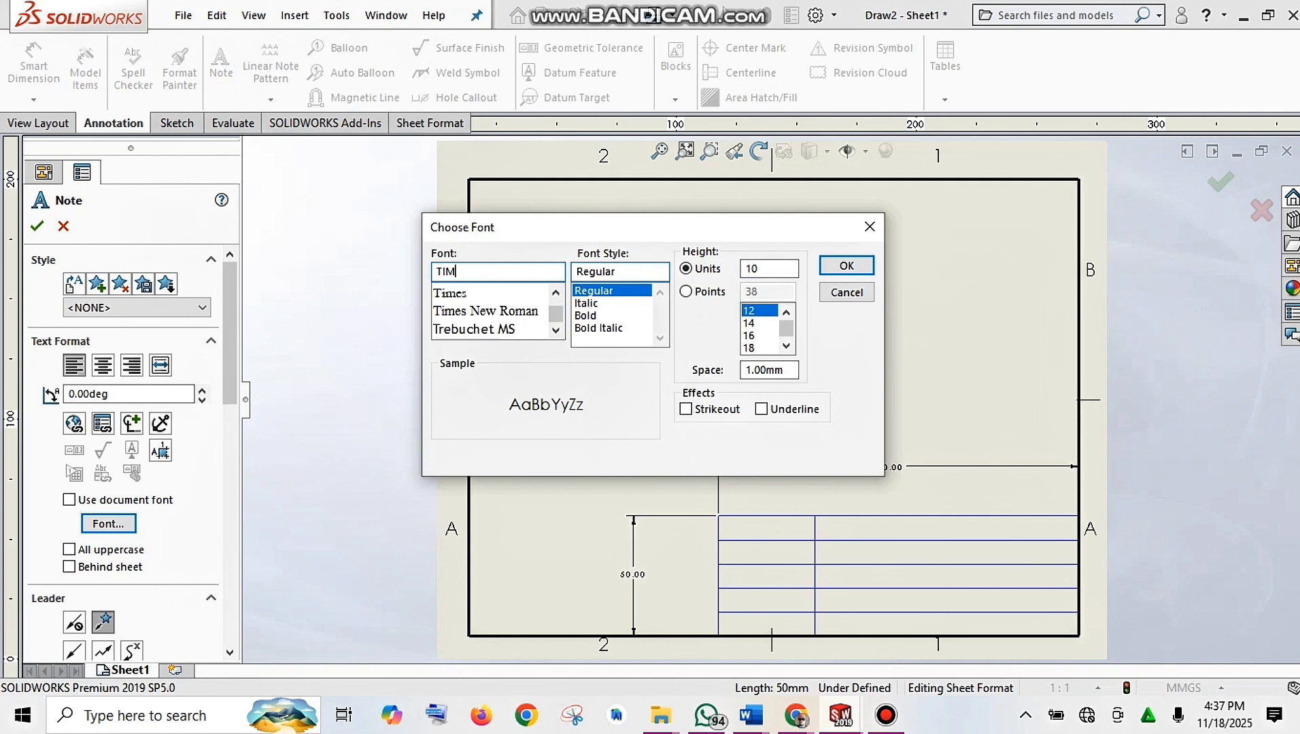
pyautogui.click(496, 311)
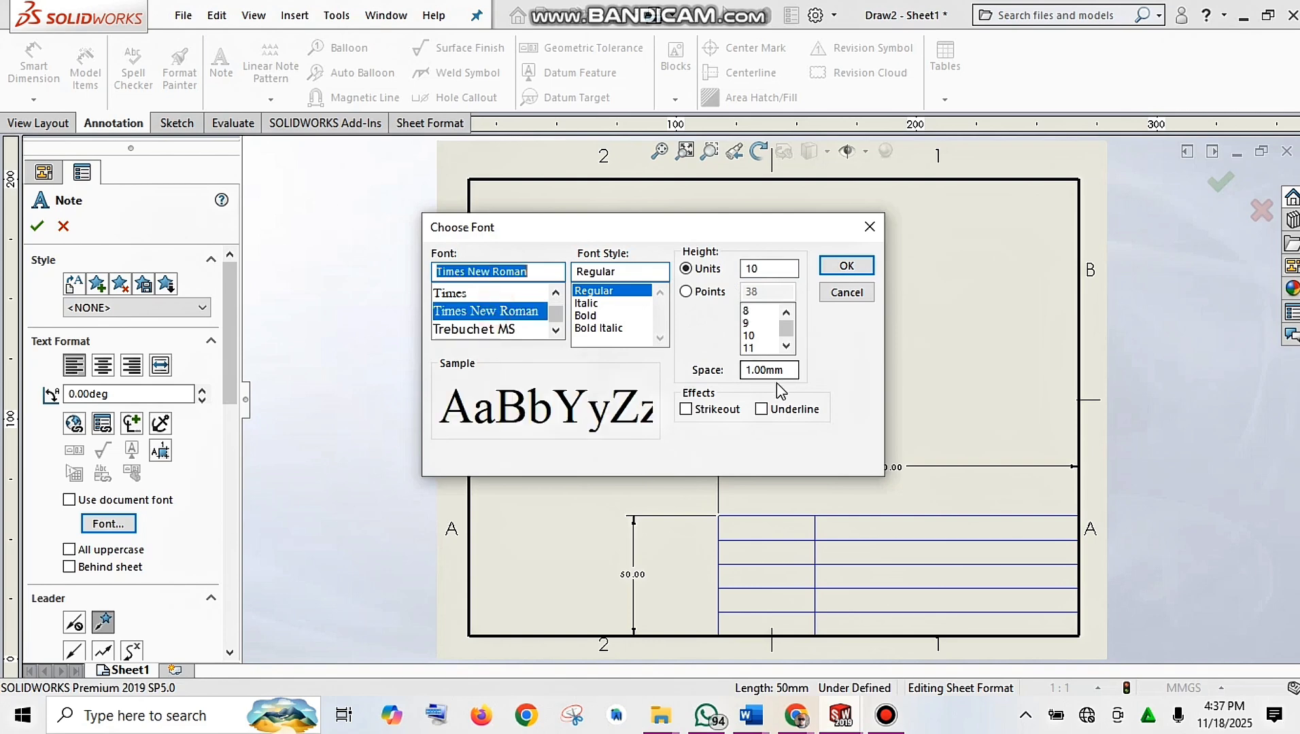
pyautogui.click(845, 267)
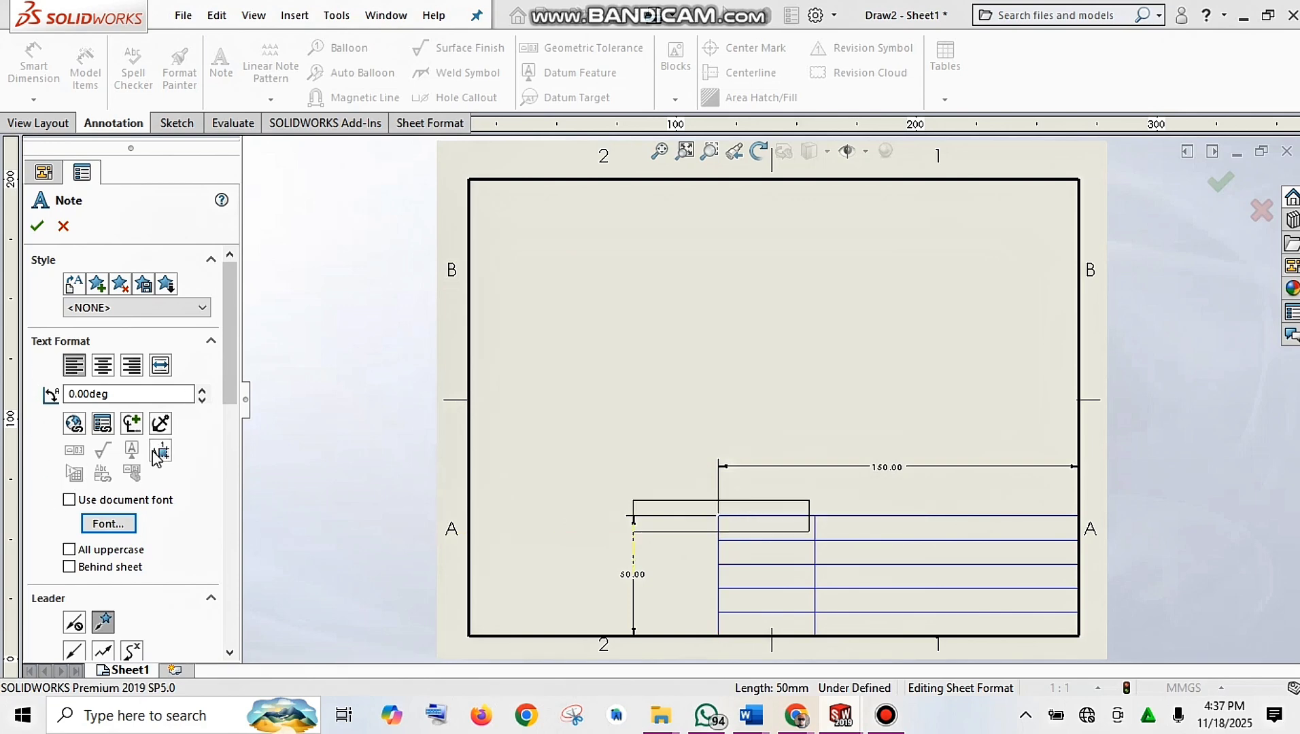
# Step: Set the note to No Leader and type NY in the title block's top-left cell
pyautogui.moveTo(230, 374); pyautogui.dragTo(233, 447)
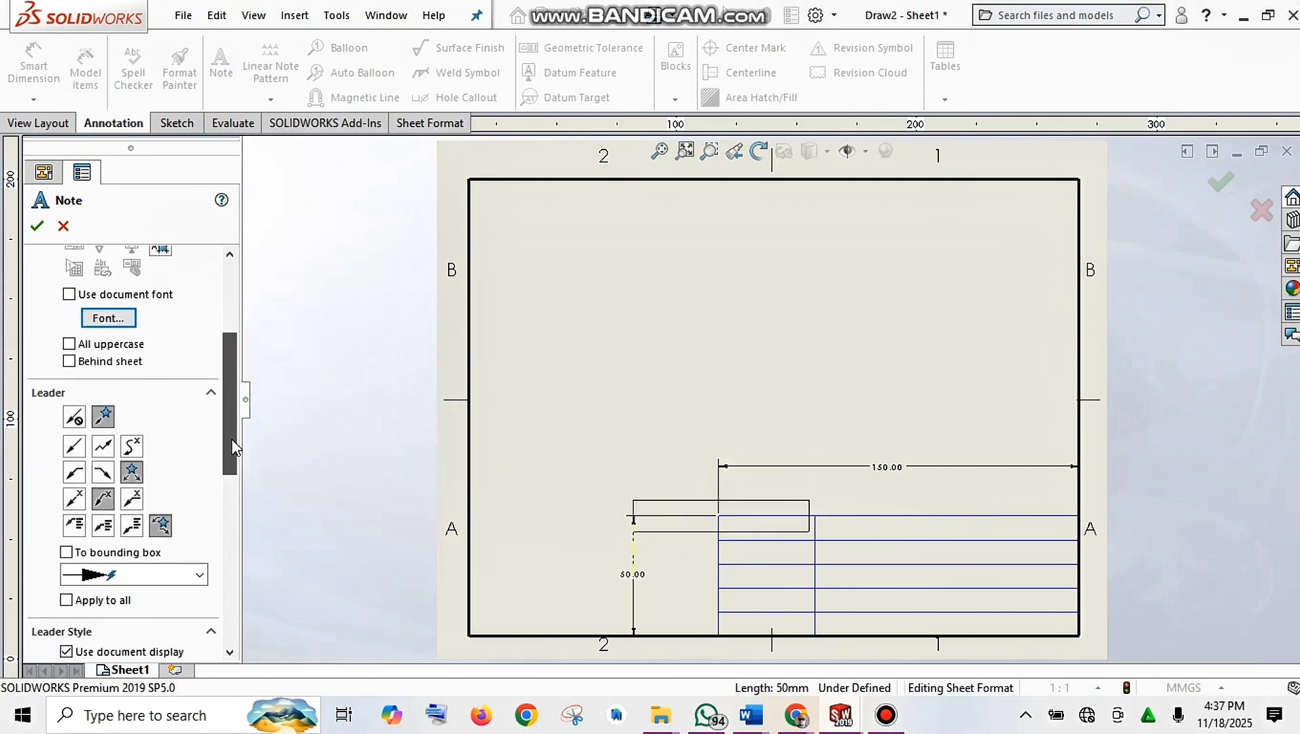
pyautogui.click(74, 417)
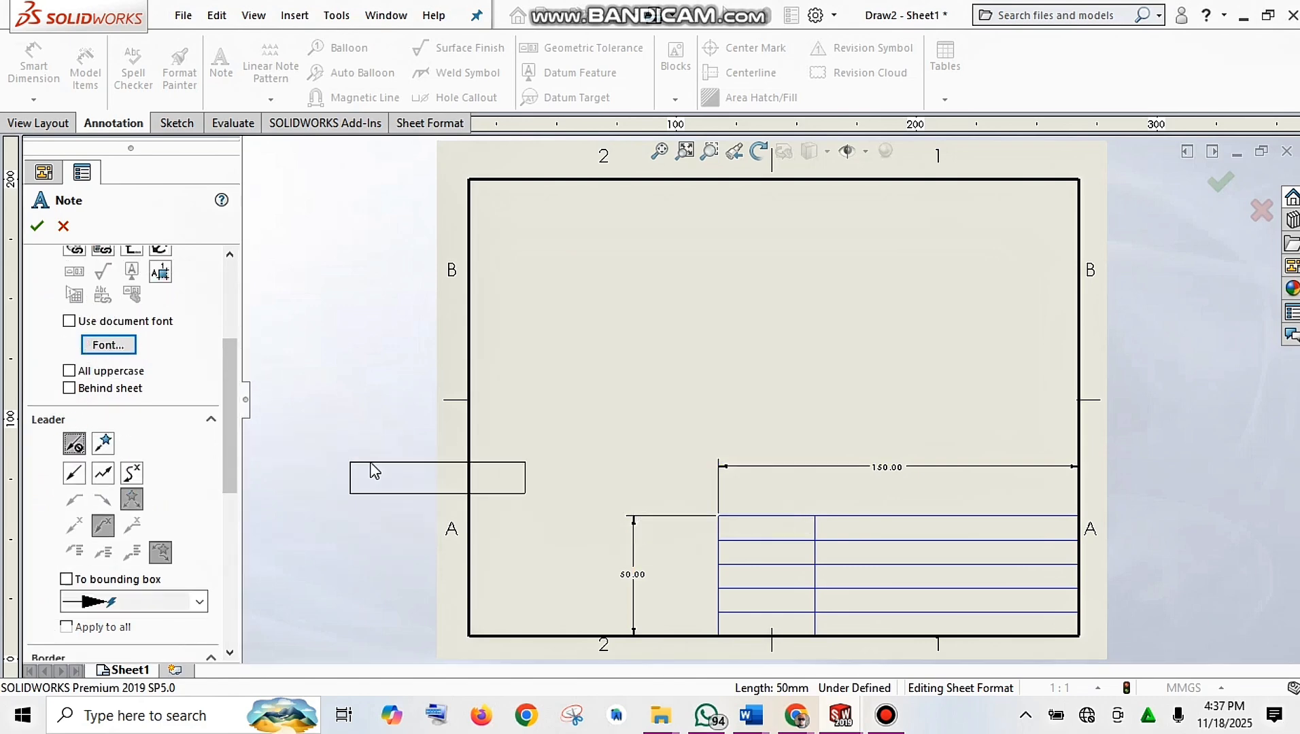
pyautogui.click(719, 529)
pyautogui.moveTo(891, 714)
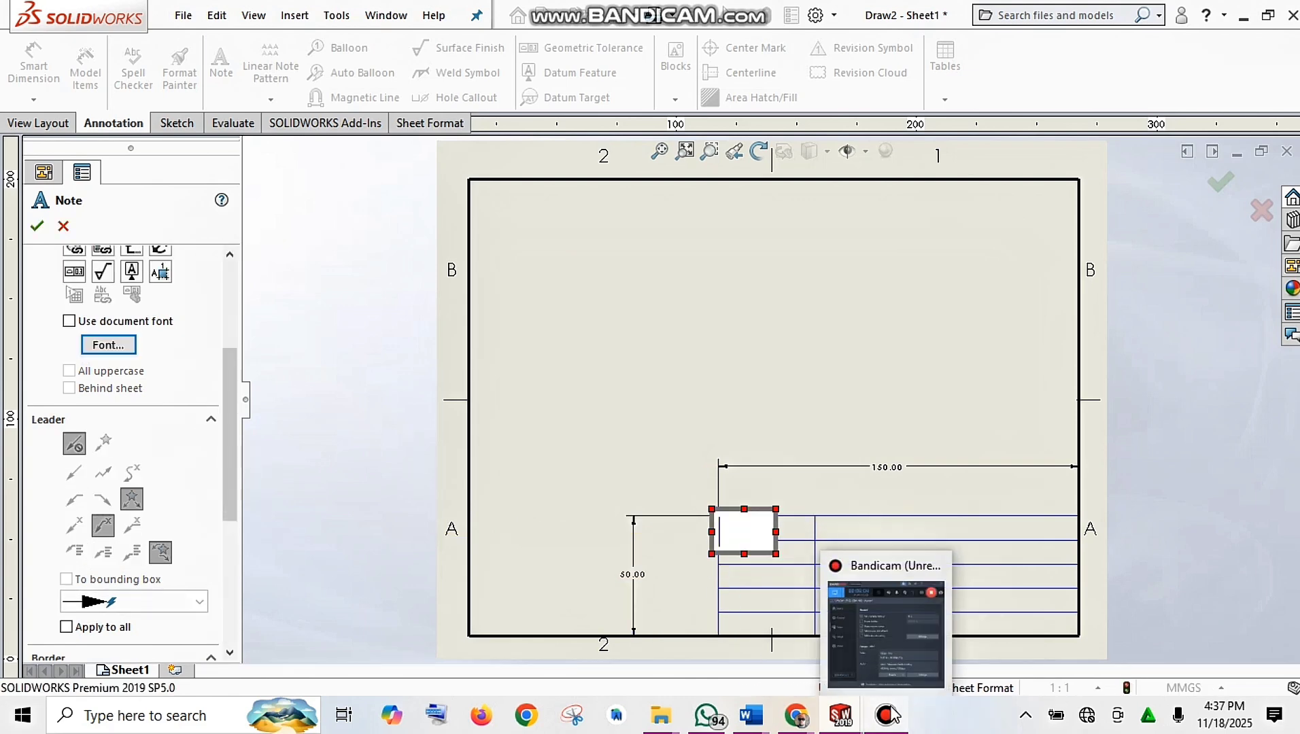
pyautogui.write('N')
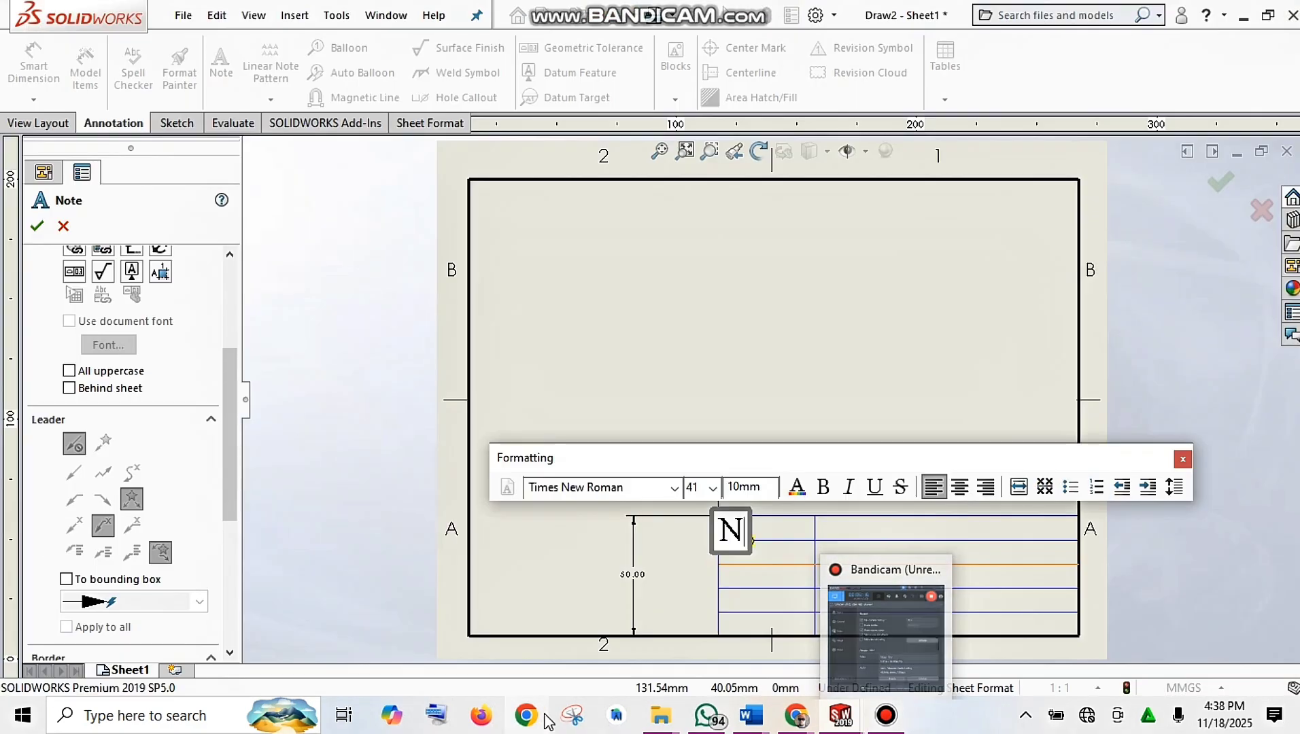
pyautogui.write('Y')
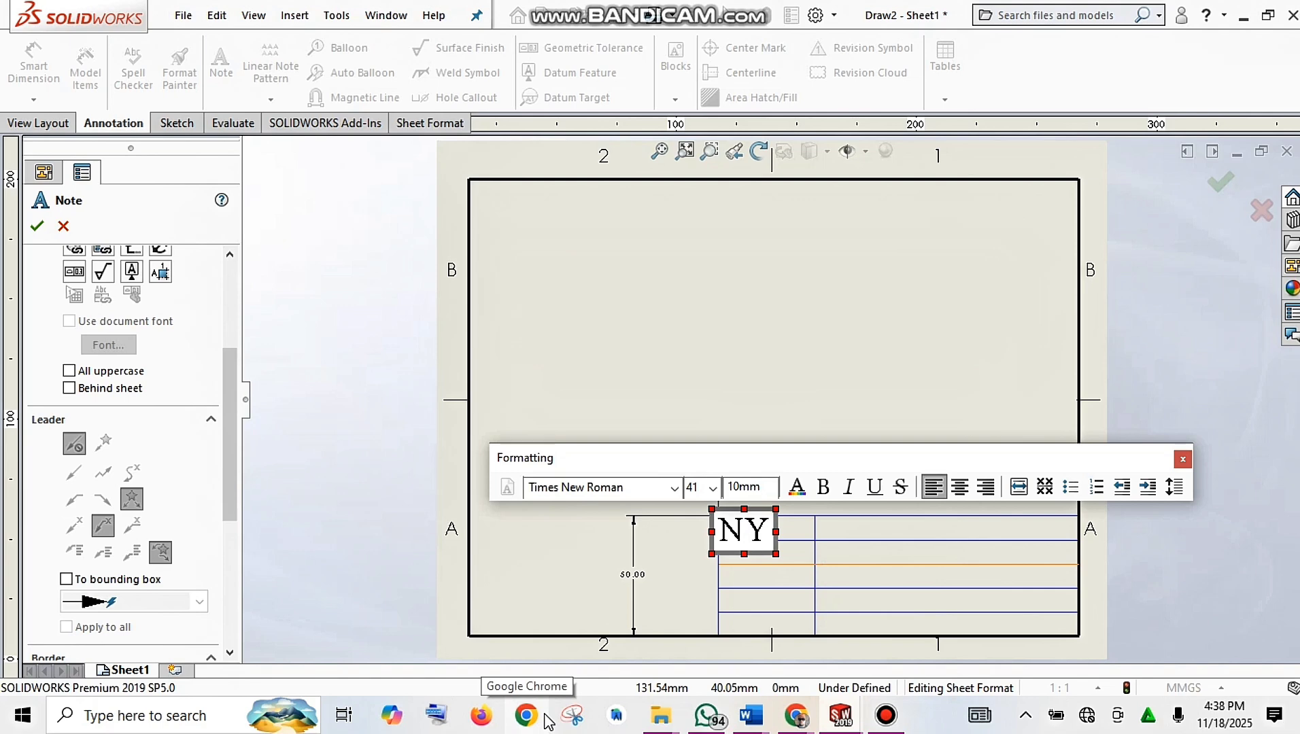
# Step: Finish the NY note and type SOLIDWORKS as a new note in the cell beside it
pyautogui.click(849, 340)
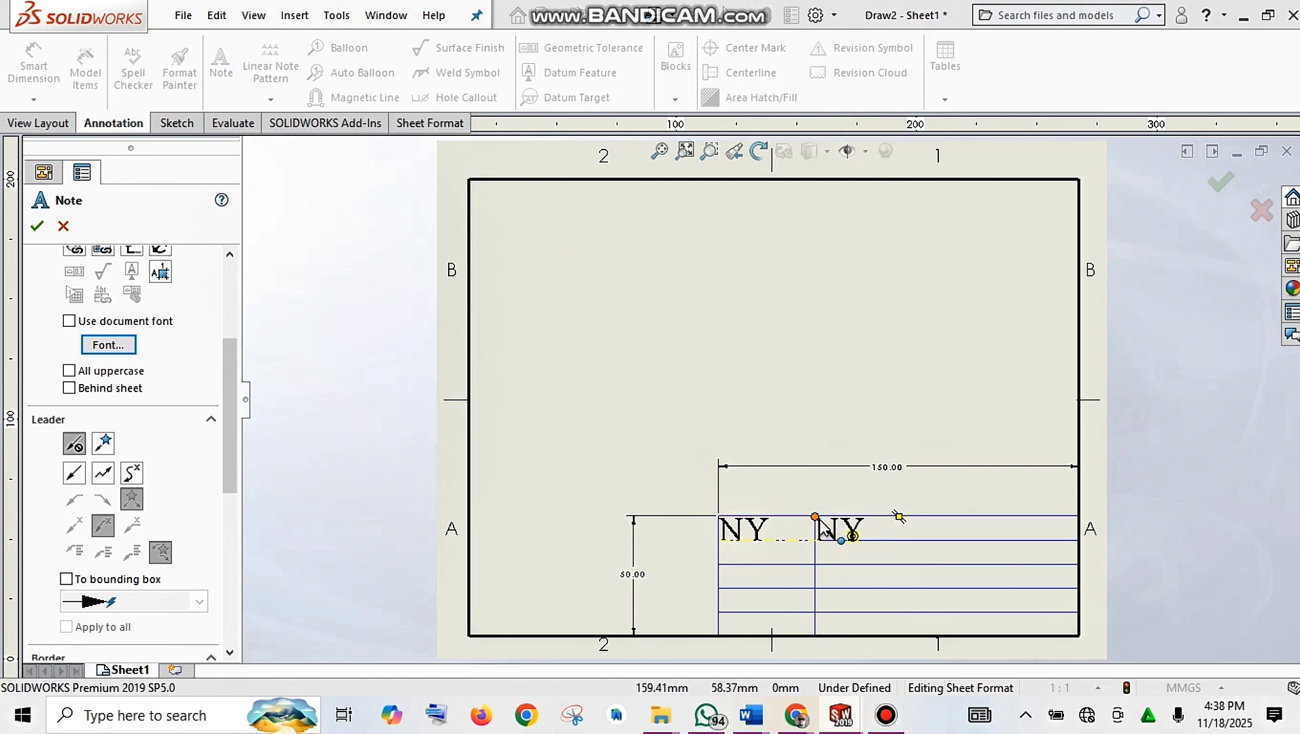
pyautogui.click(821, 527)
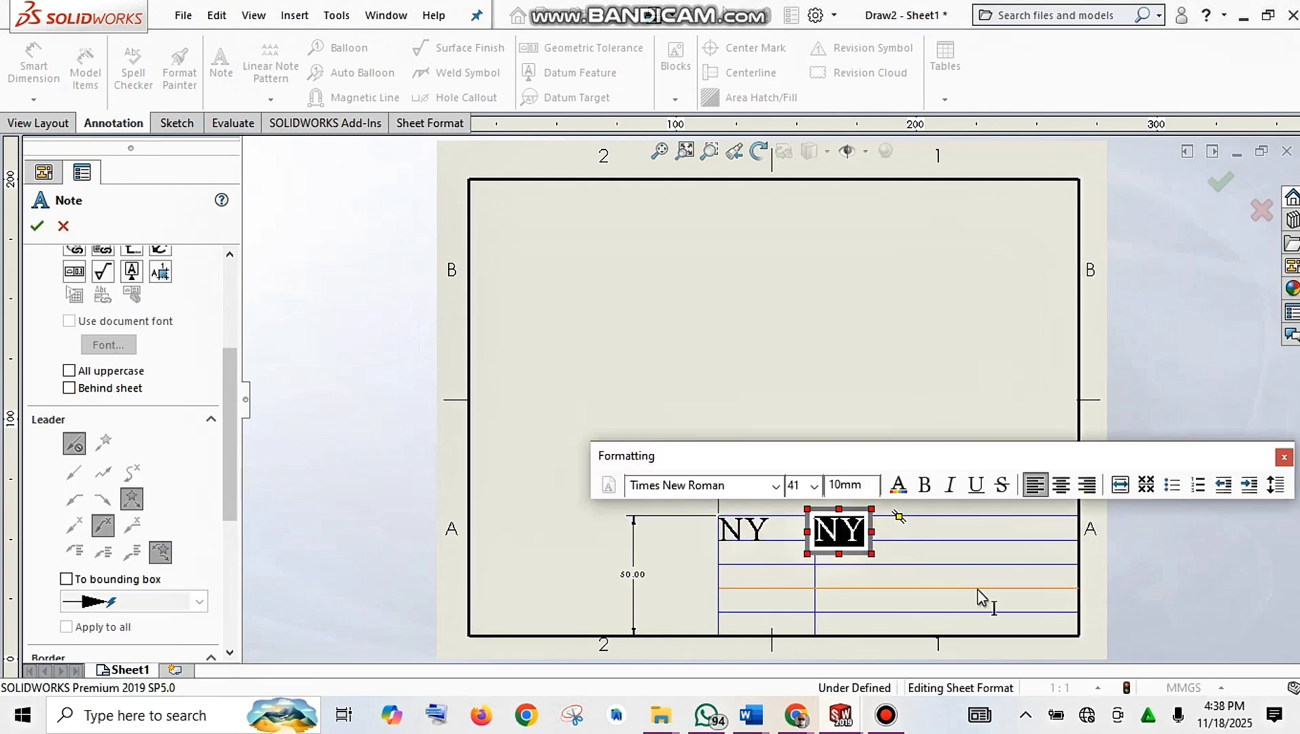
pyautogui.write('S')
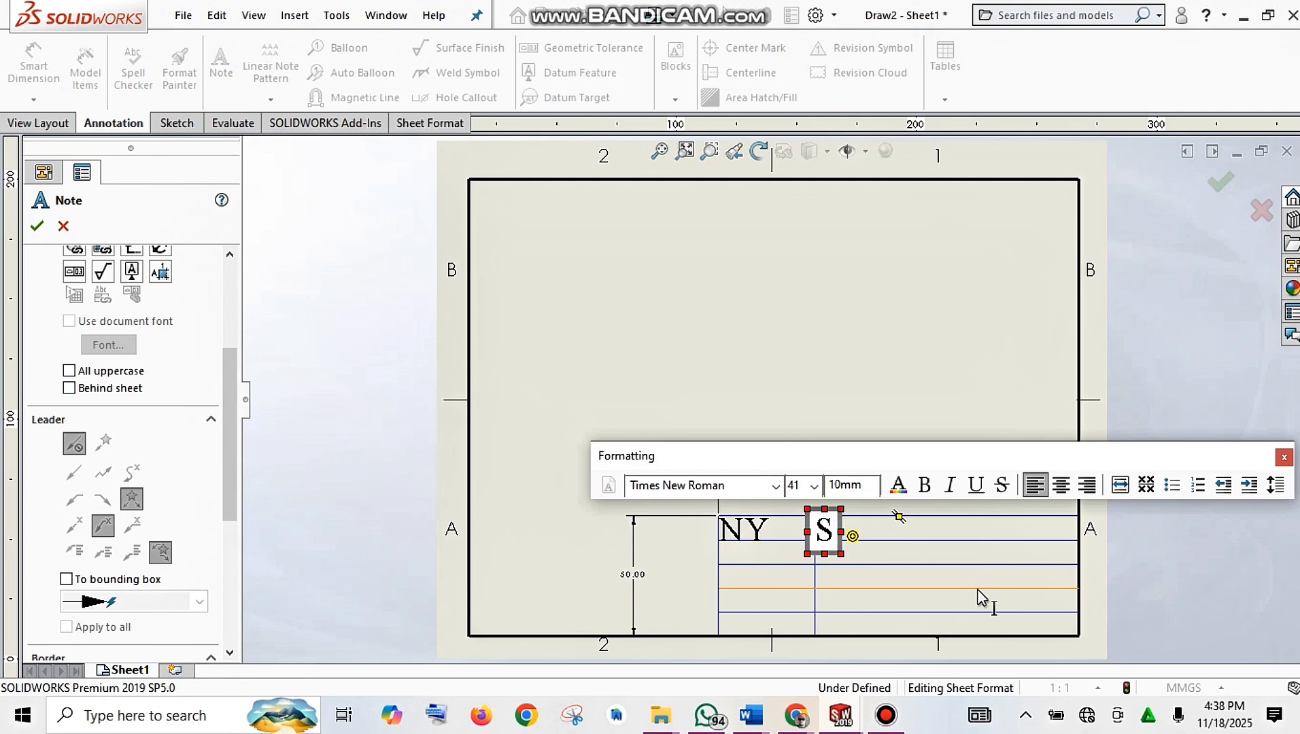
pyautogui.write('OLID')
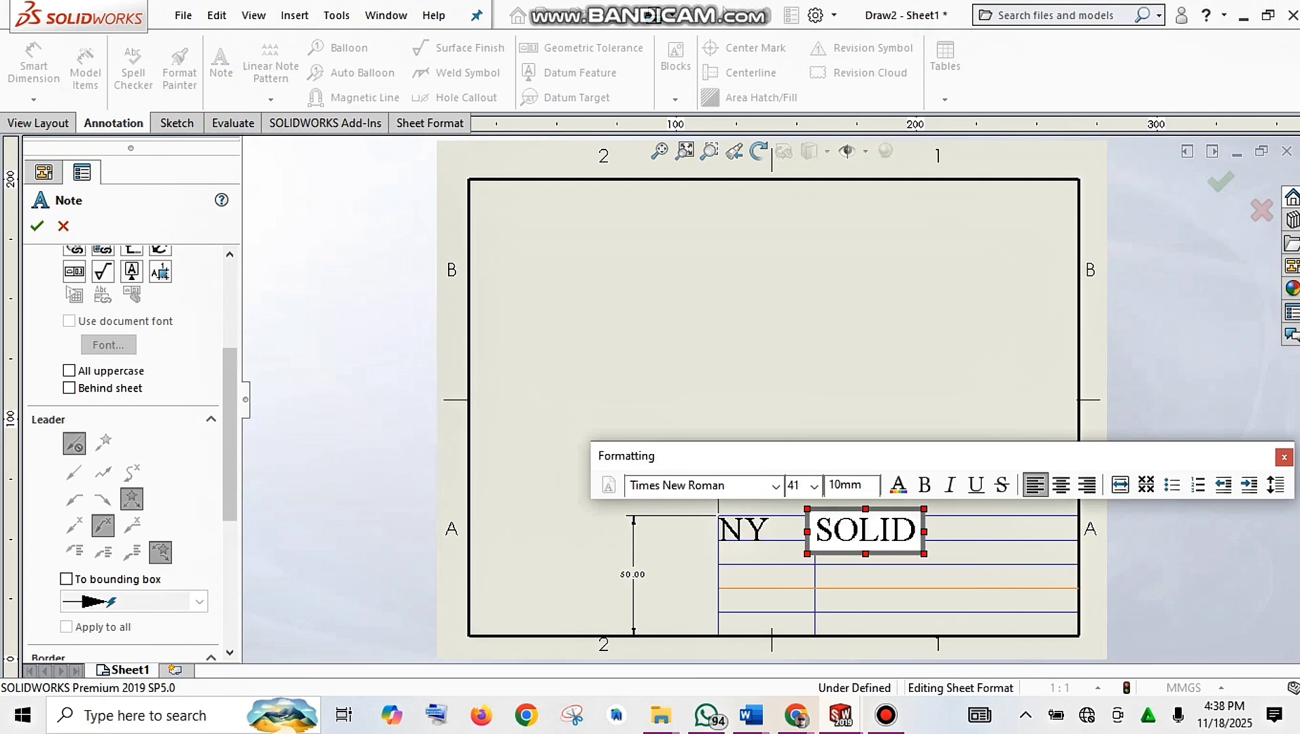
pyautogui.write('W')
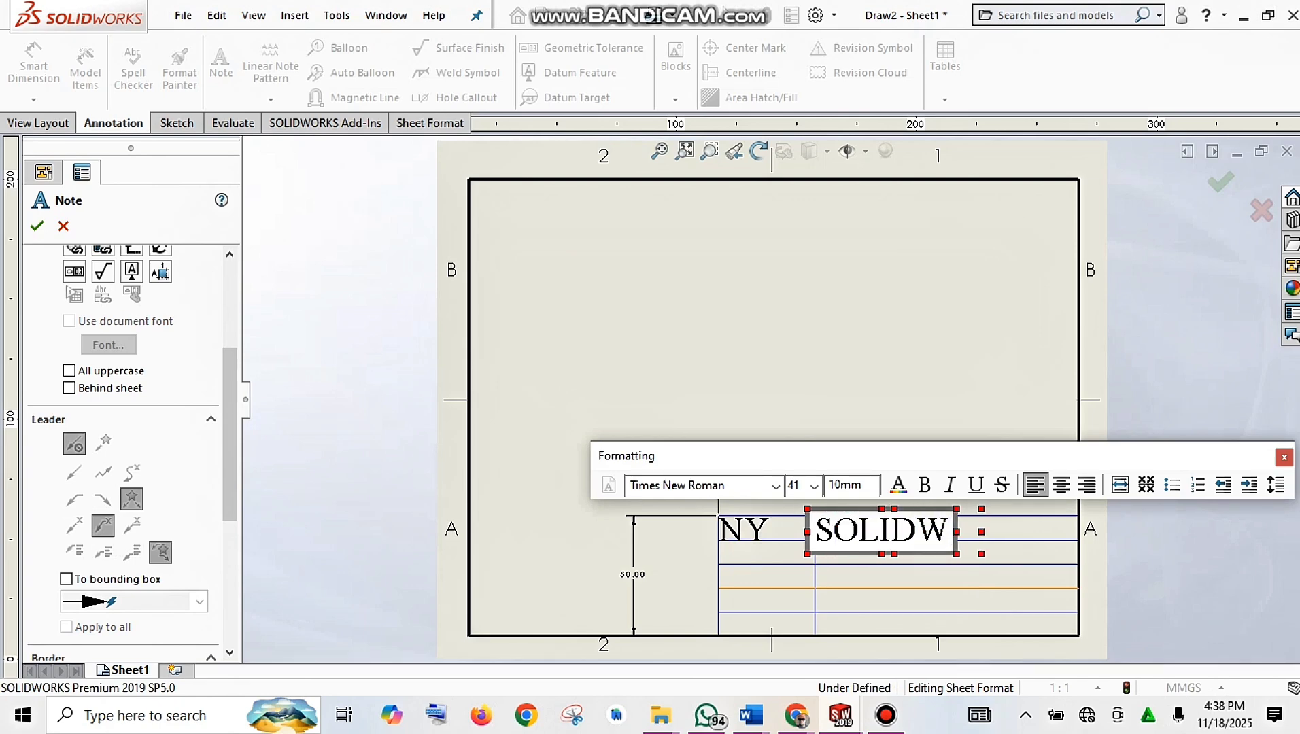
pyautogui.write('ORKS')
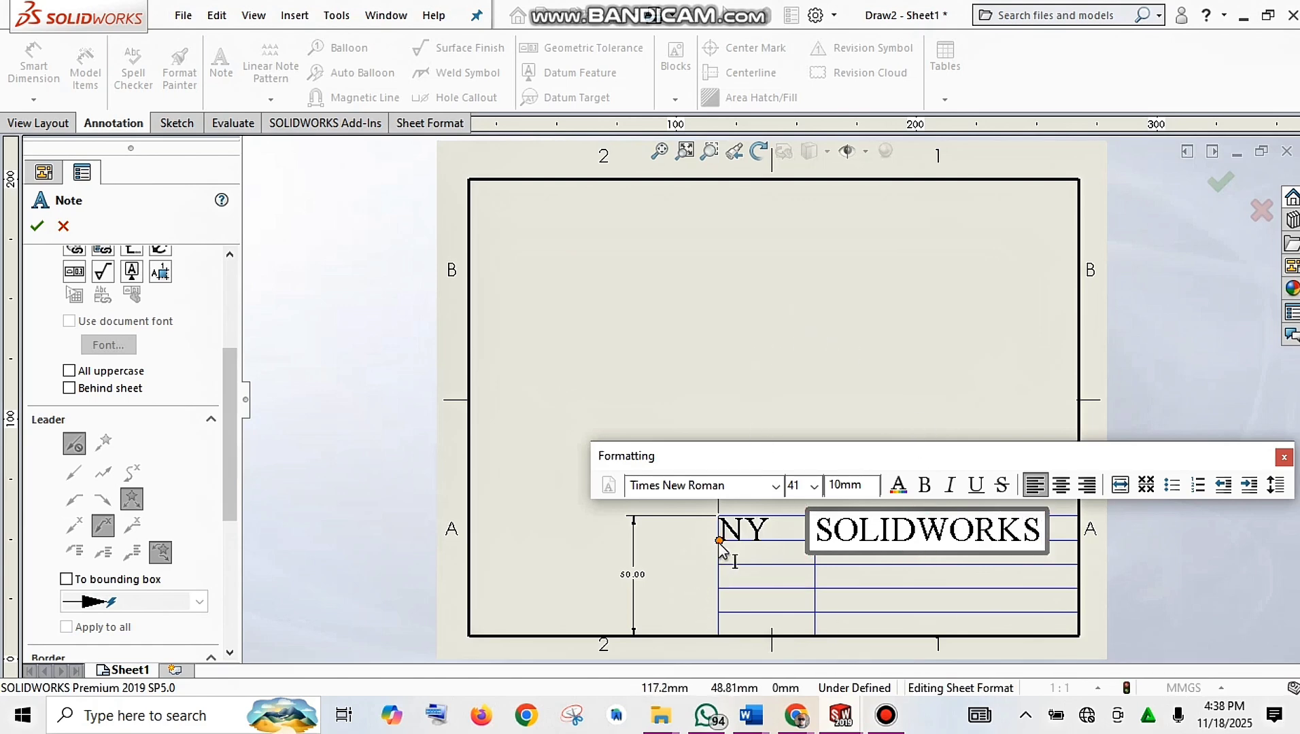
pyautogui.click(719, 541)
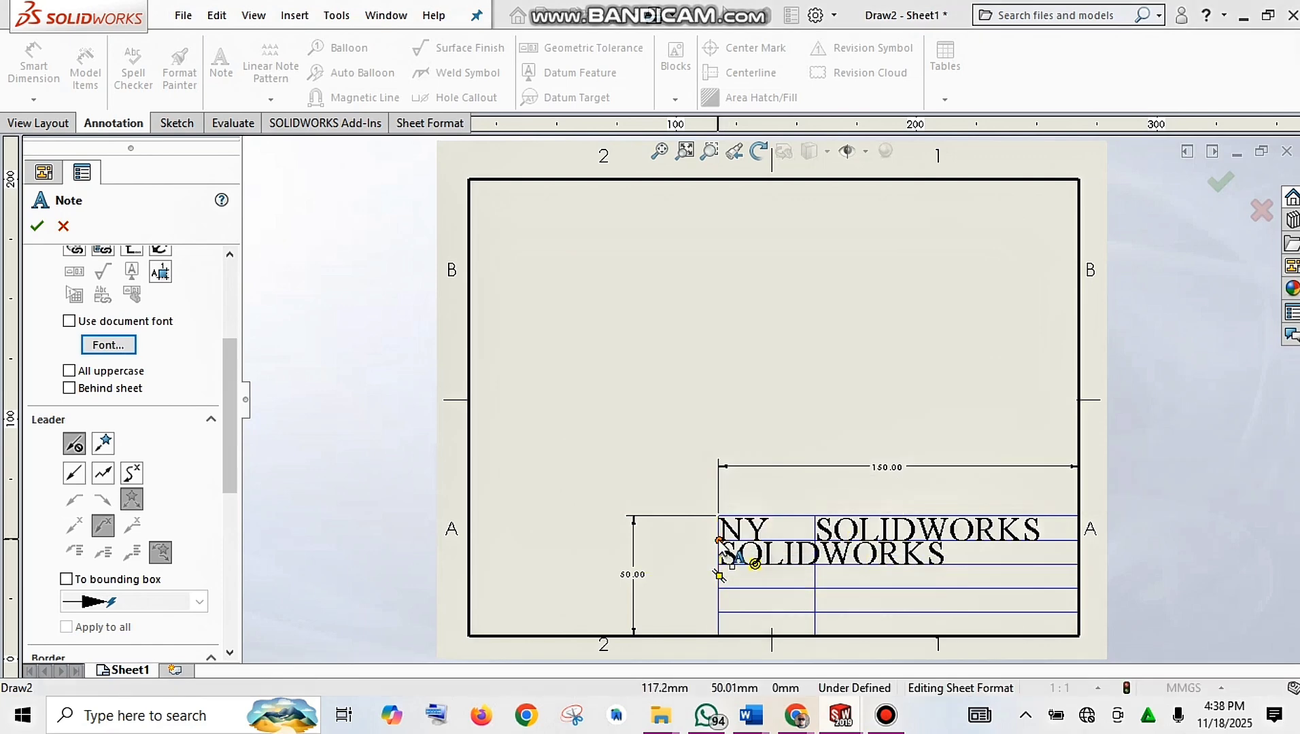
# Step: Add a DATE note below NY, close the Note PropertyManager, and select the stray mid-sheet DATE
pyautogui.click(719, 541)
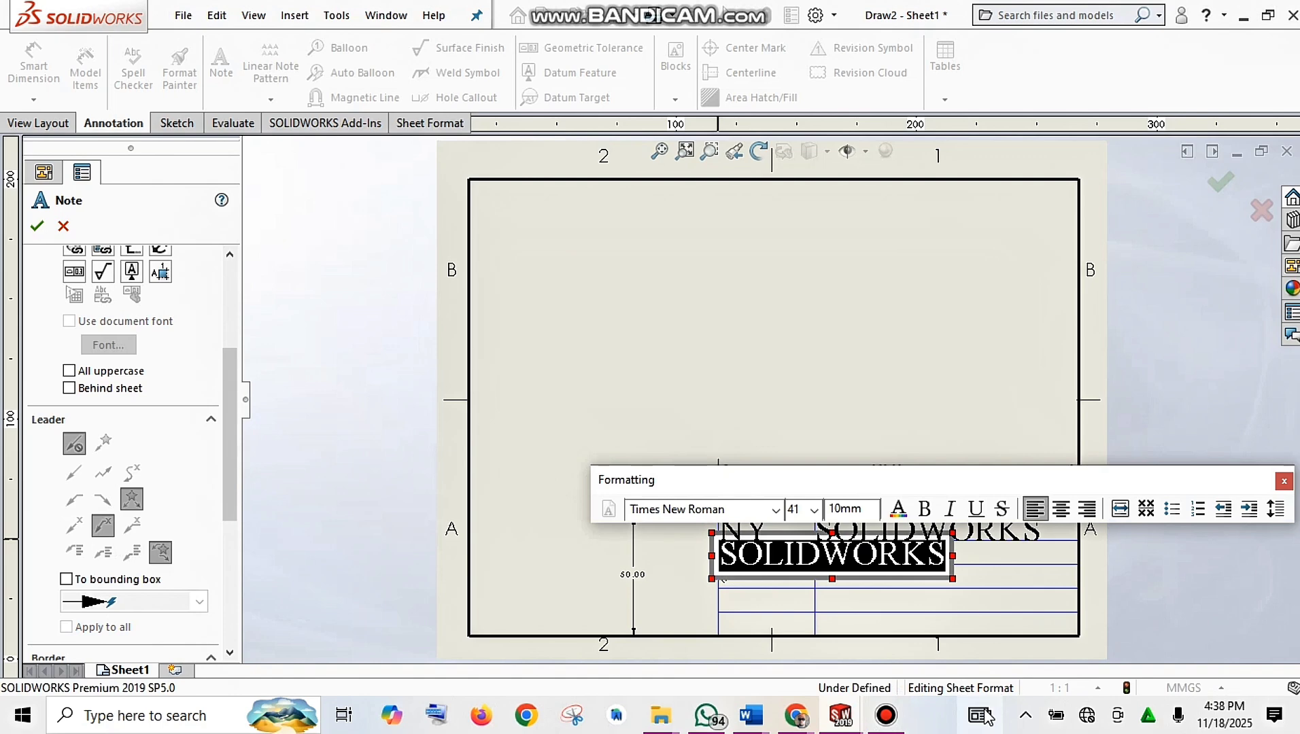
pyautogui.write('DA')
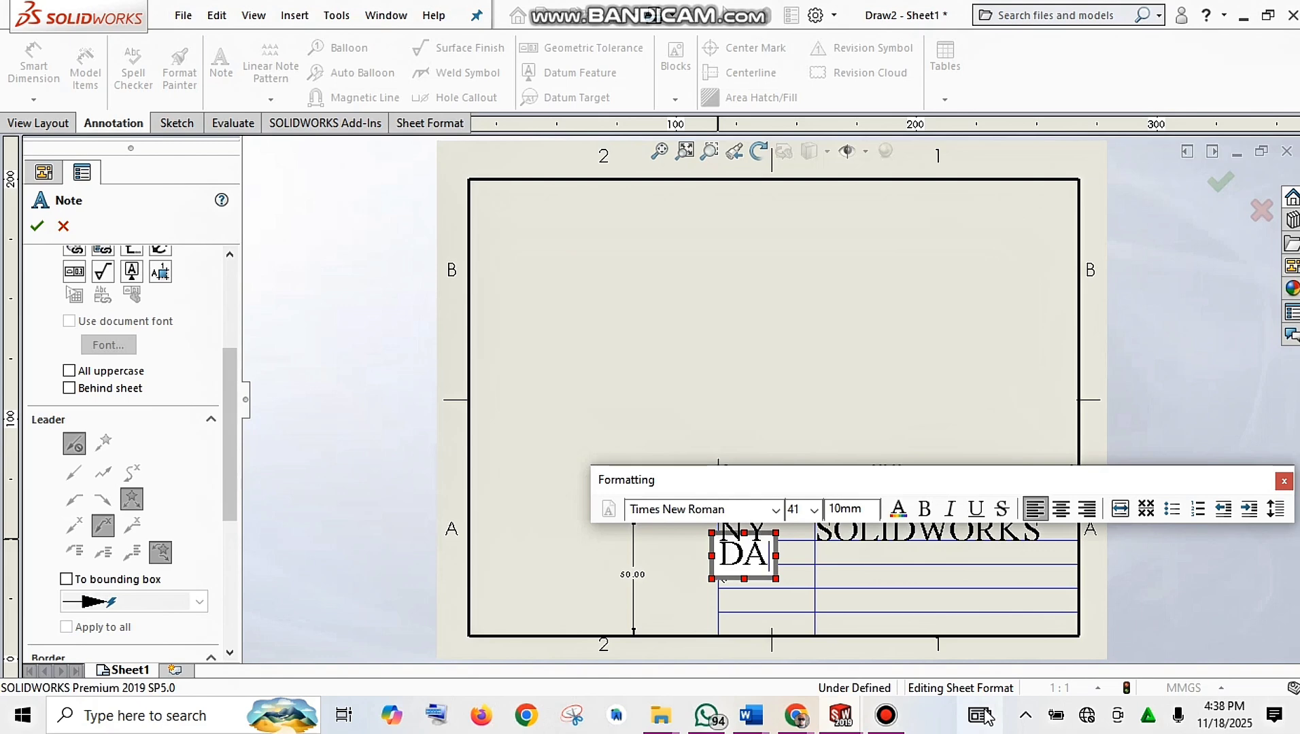
pyautogui.write('TE')
pyautogui.click(899, 589)
pyautogui.click(651, 346)
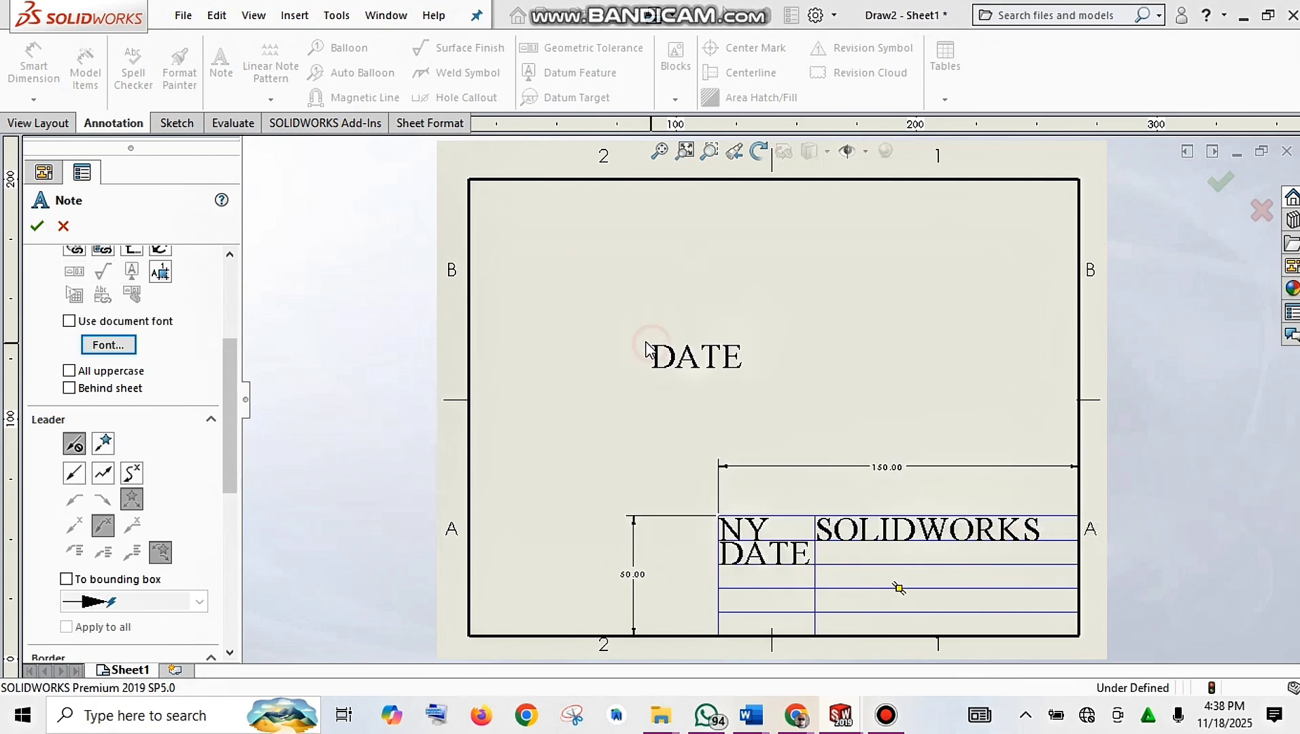
pyautogui.click(38, 225)
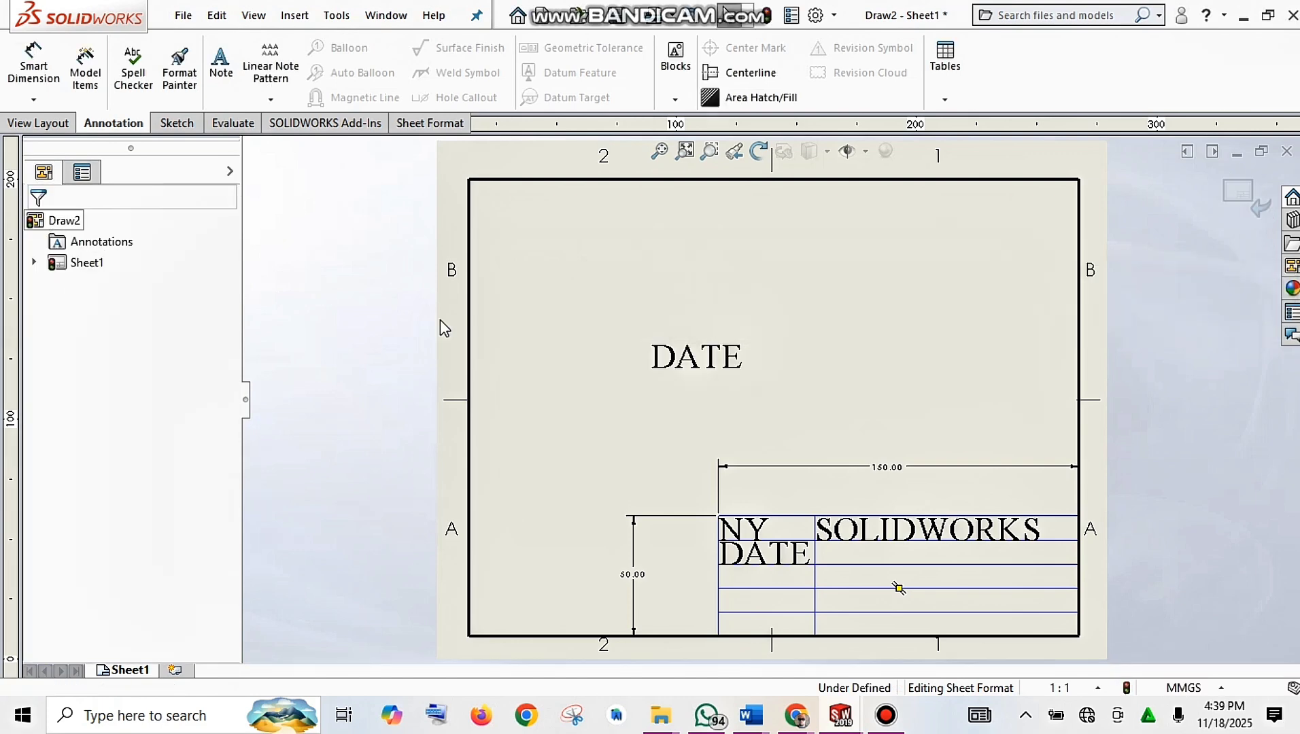
pyautogui.click(704, 367)
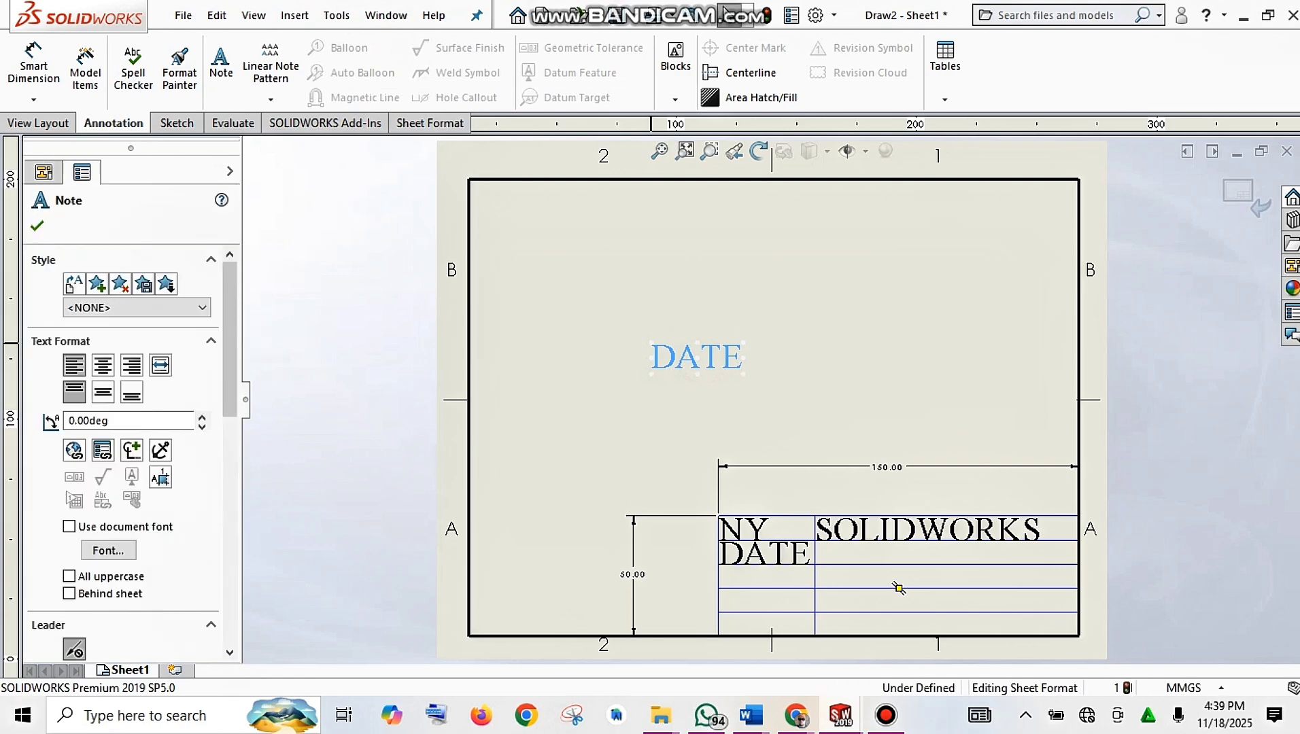
# Step: Delete the stray mid-sheet DATE note, leaving the DATE note in the title block
pyautogui.rightClick(732, 368)
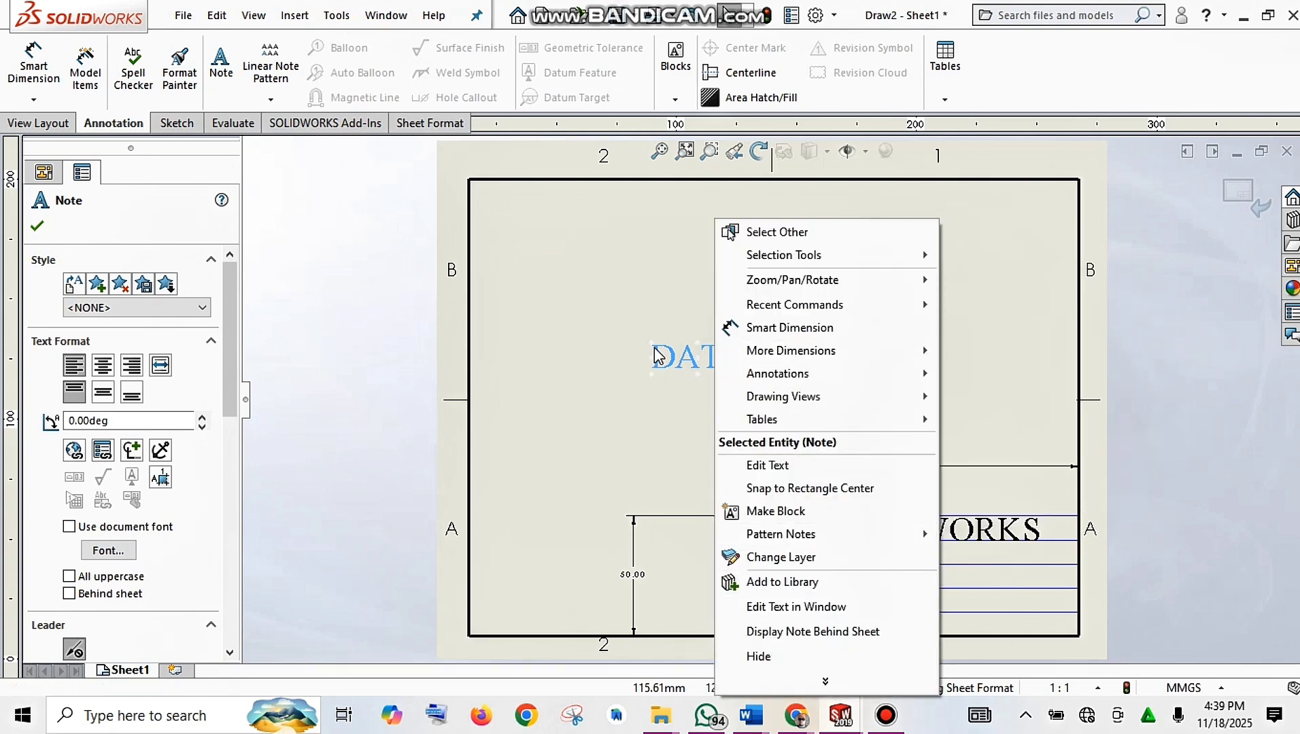
pyautogui.rightClick(669, 357)
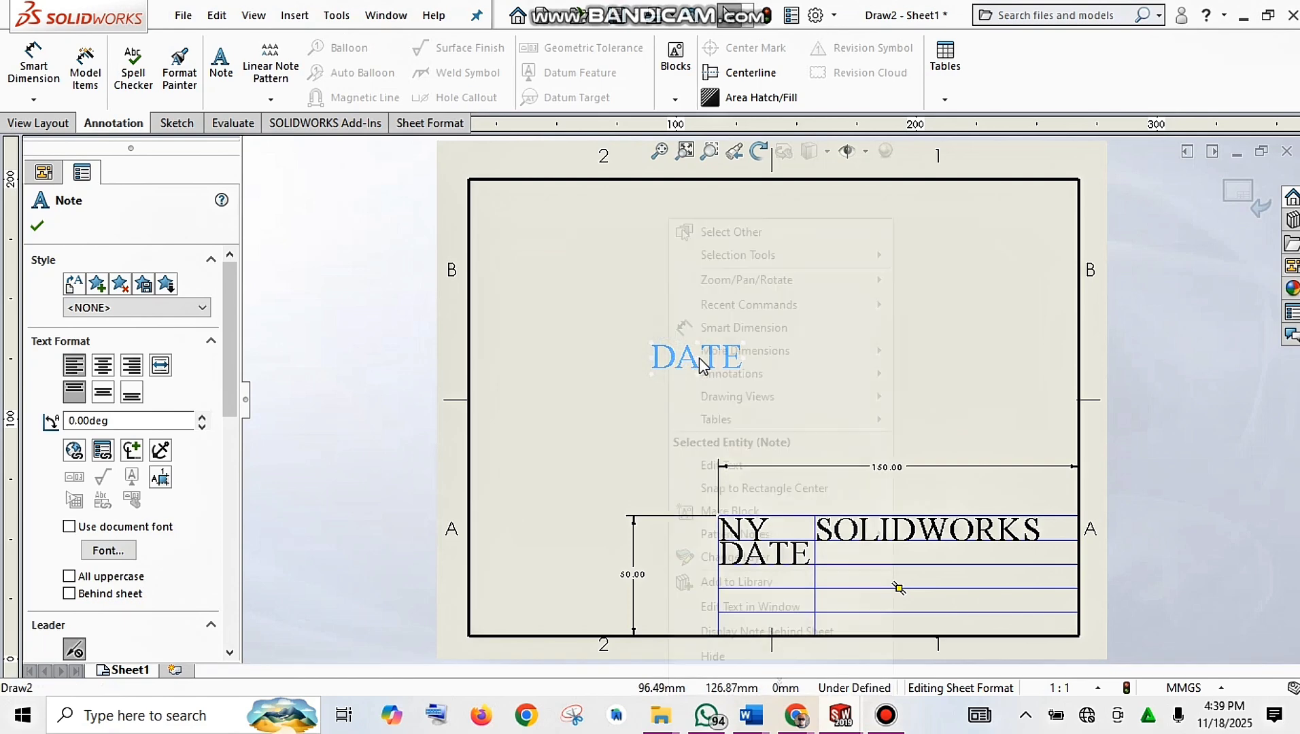
pyautogui.click(536, 416)
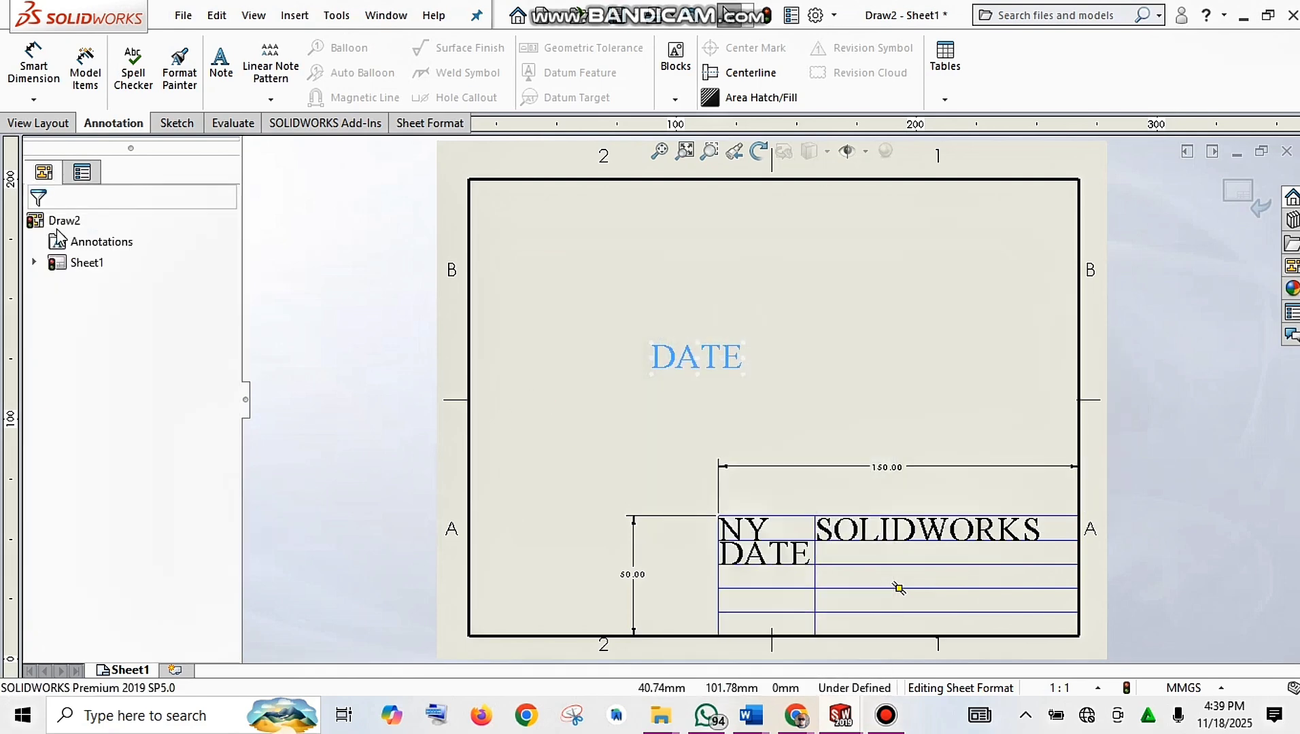
pyautogui.click(665, 361)
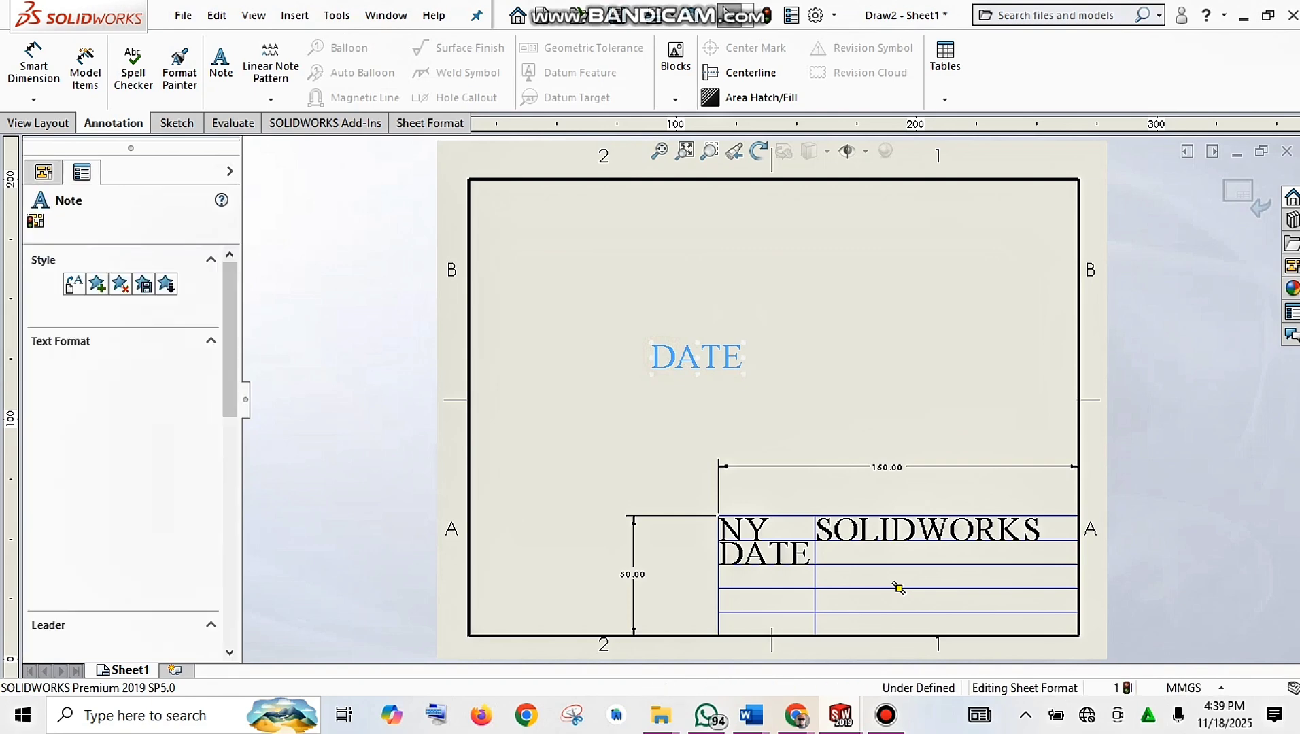
pyautogui.press('Delete')
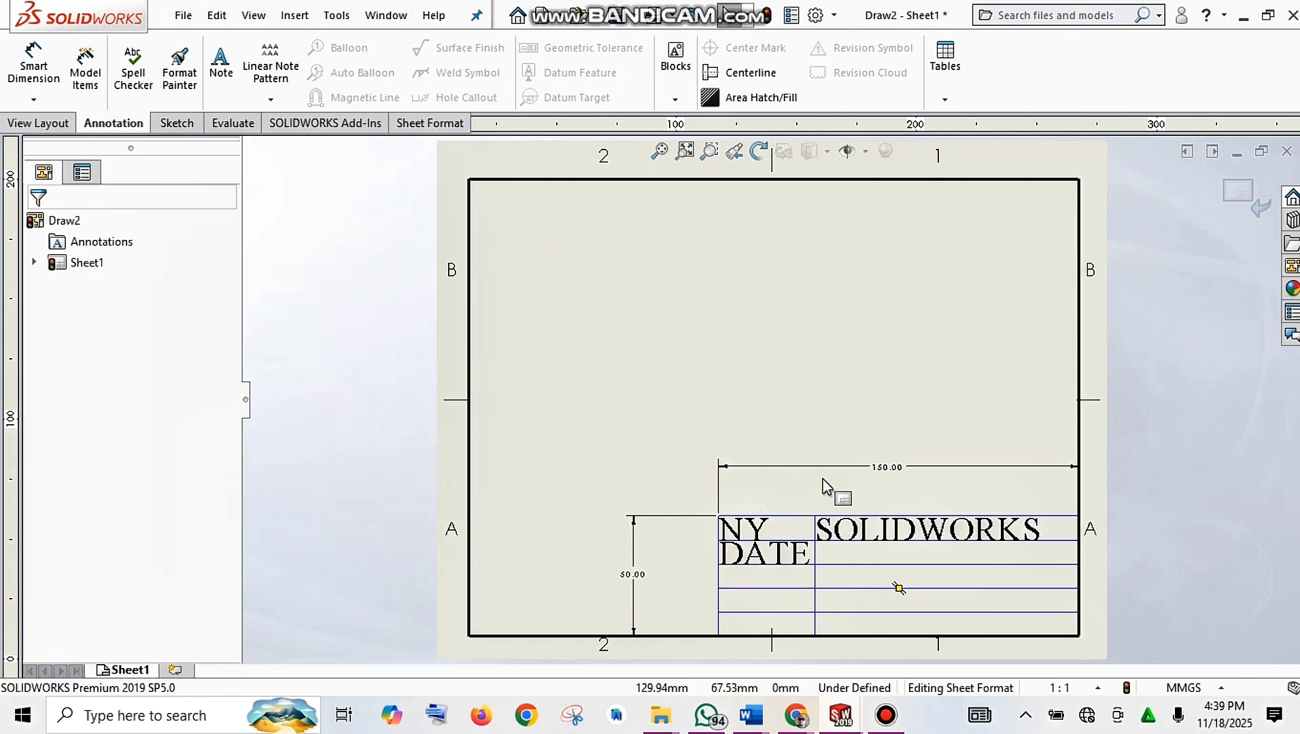
# Step: Delete the 150.00 and 50.00 dimensions from the title block outline
pyautogui.click(884, 467)
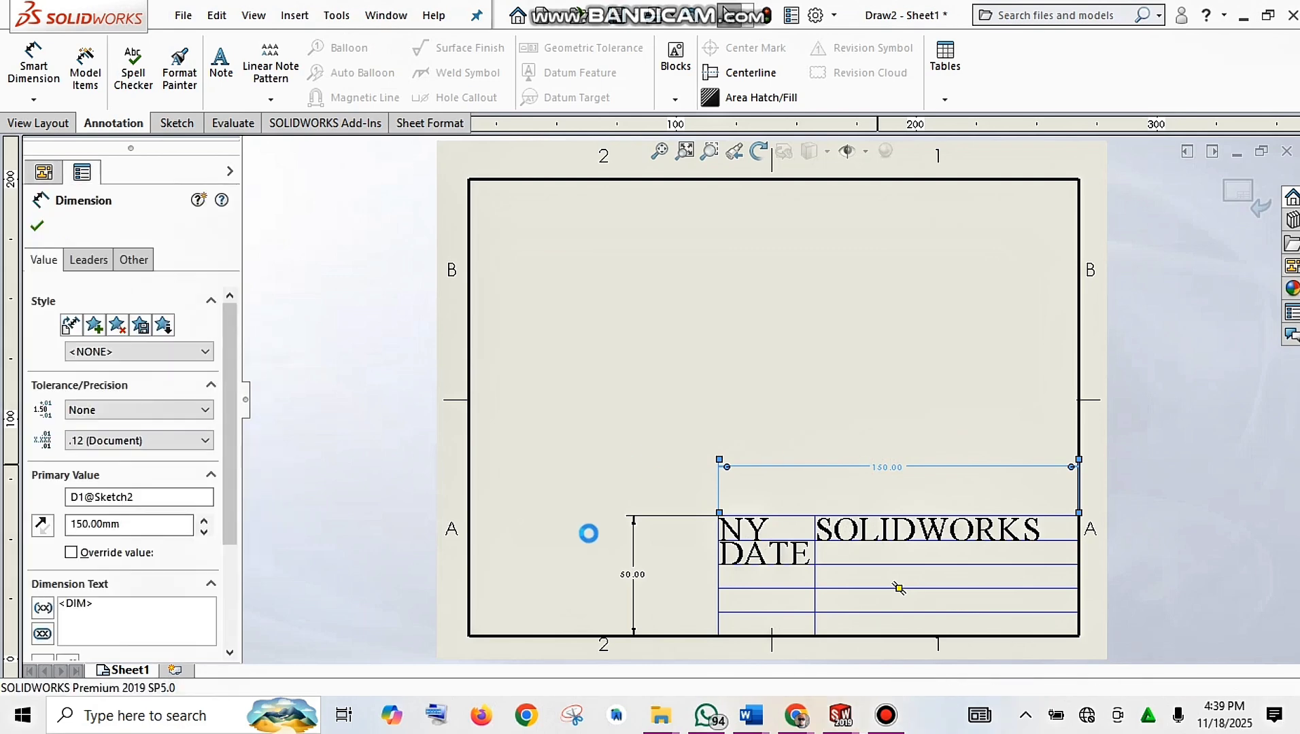
pyautogui.press('Delete')
pyautogui.click(628, 578)
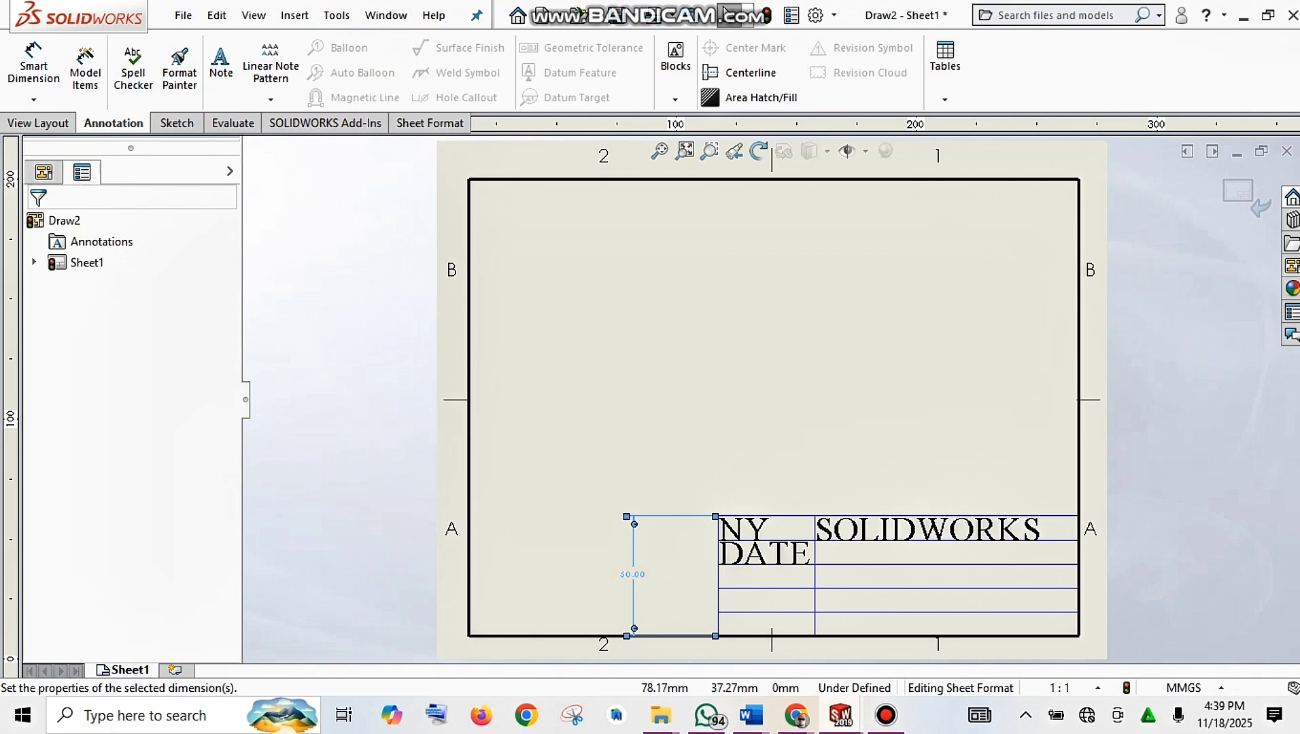
pyautogui.press('Delete')
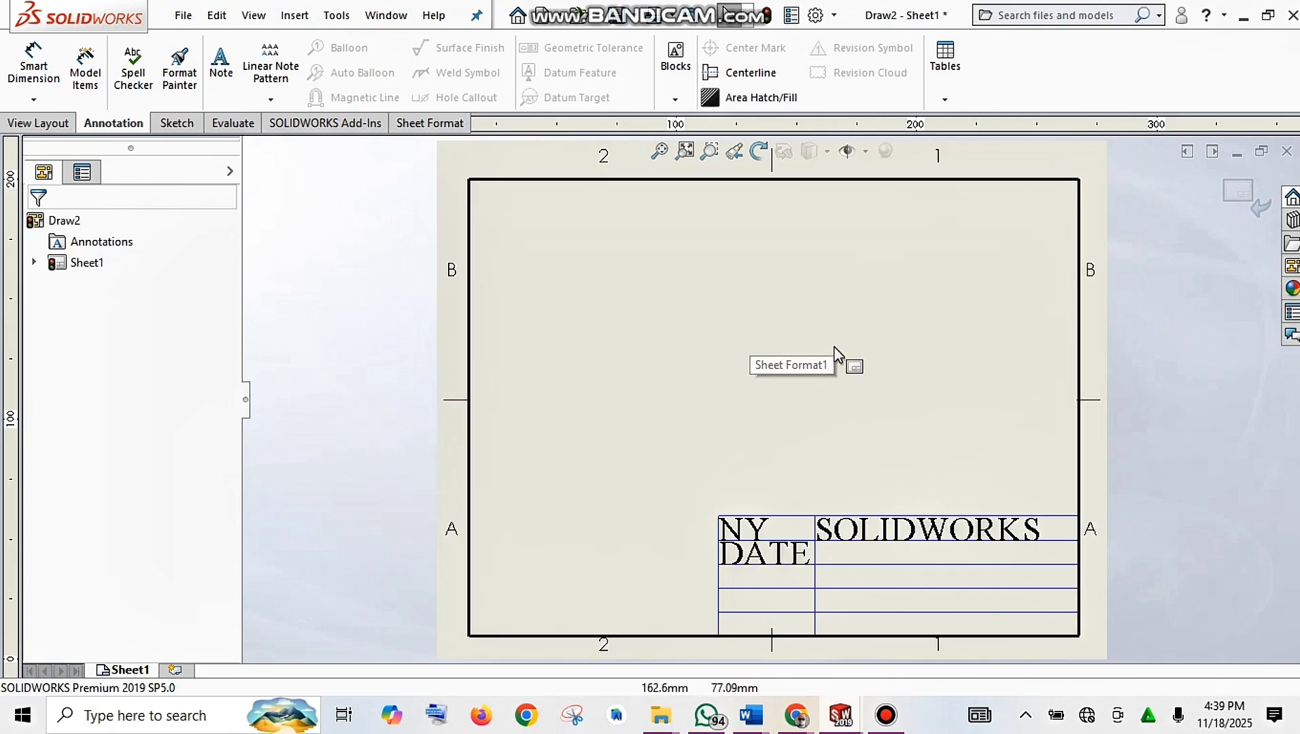
# Step: Exit sheet format editing with Edit Sheet and return to editing Sheet1
pyautogui.click(810, 358)
pyautogui.rightClick(812, 360)
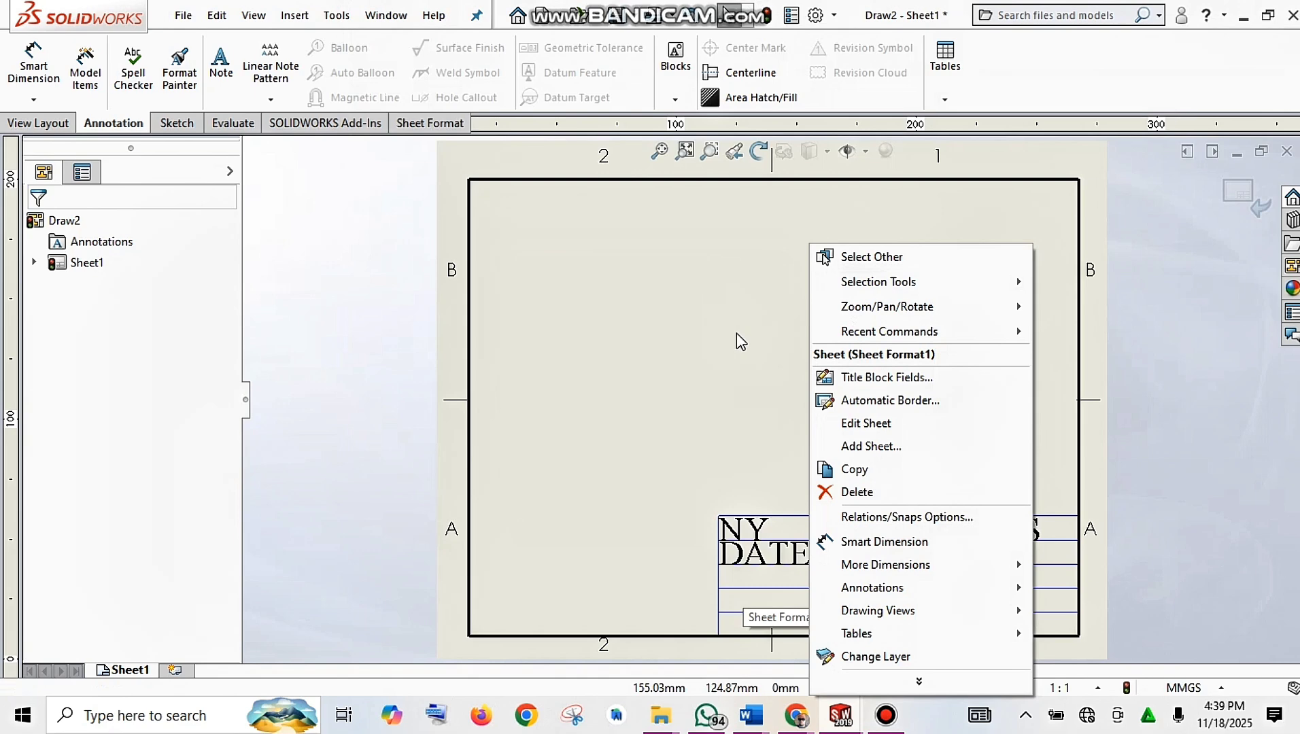
pyautogui.click(707, 414)
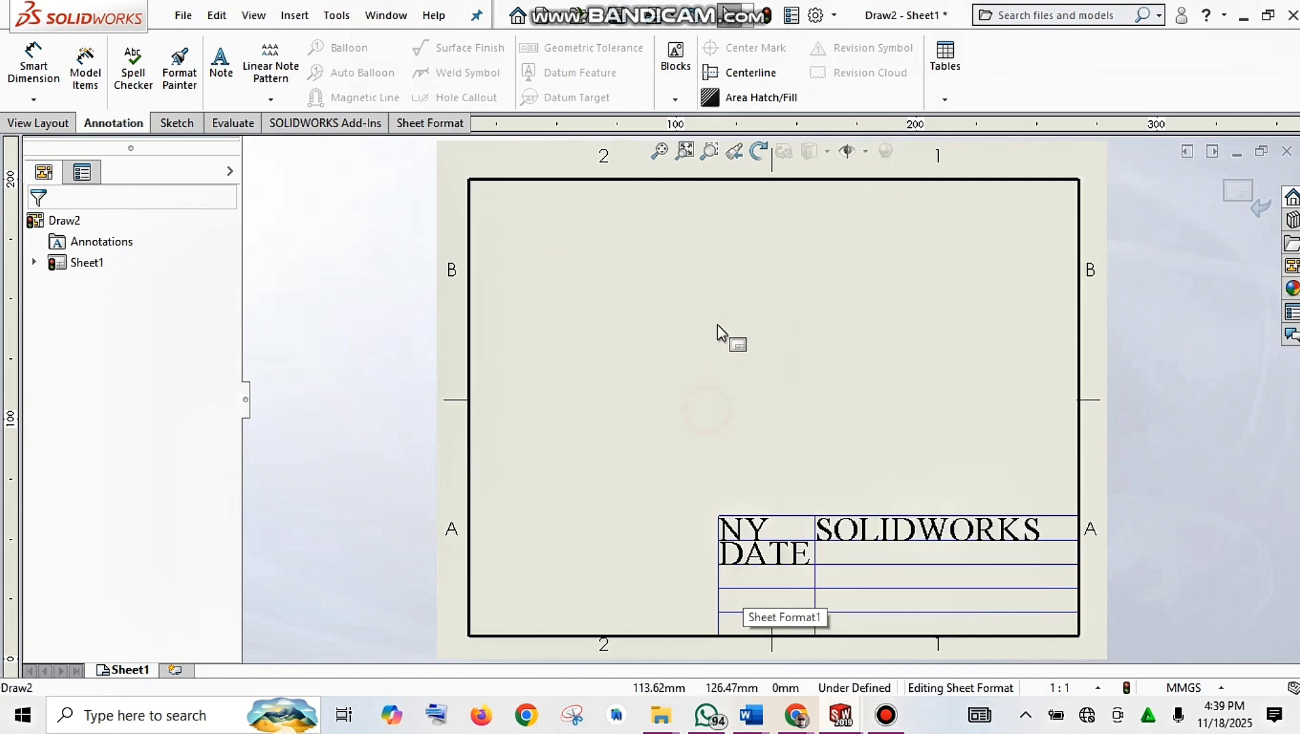
pyautogui.rightClick(719, 327)
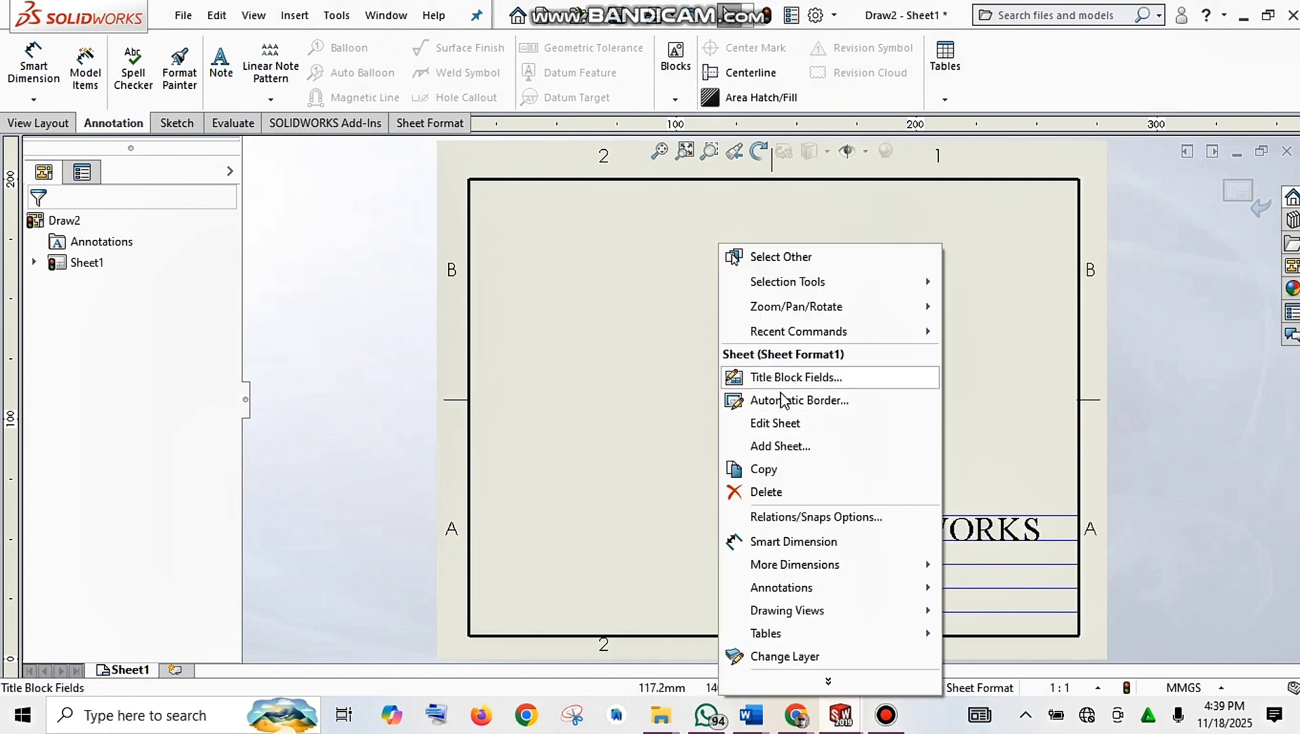
pyautogui.click(806, 423)
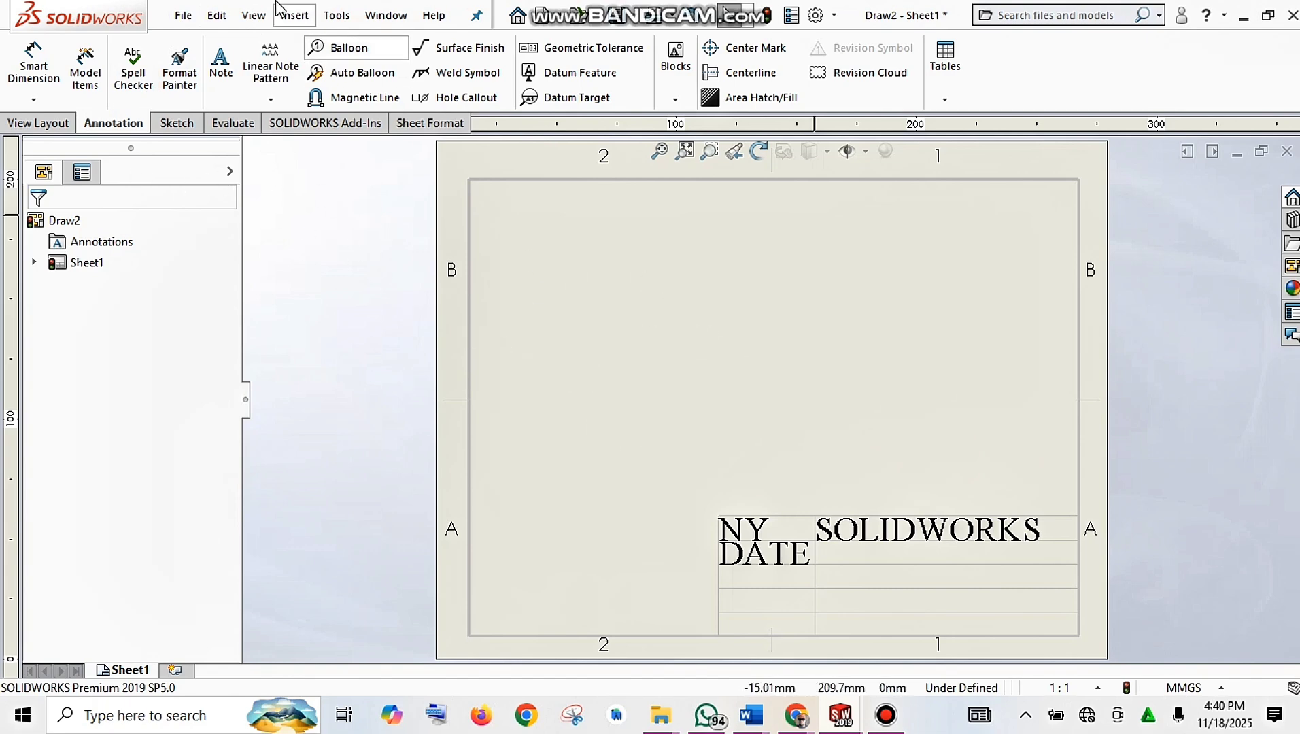
# Step: Insert a Top model view of the loft part near the sheet's upper-left corner
pyautogui.click(285, 17)
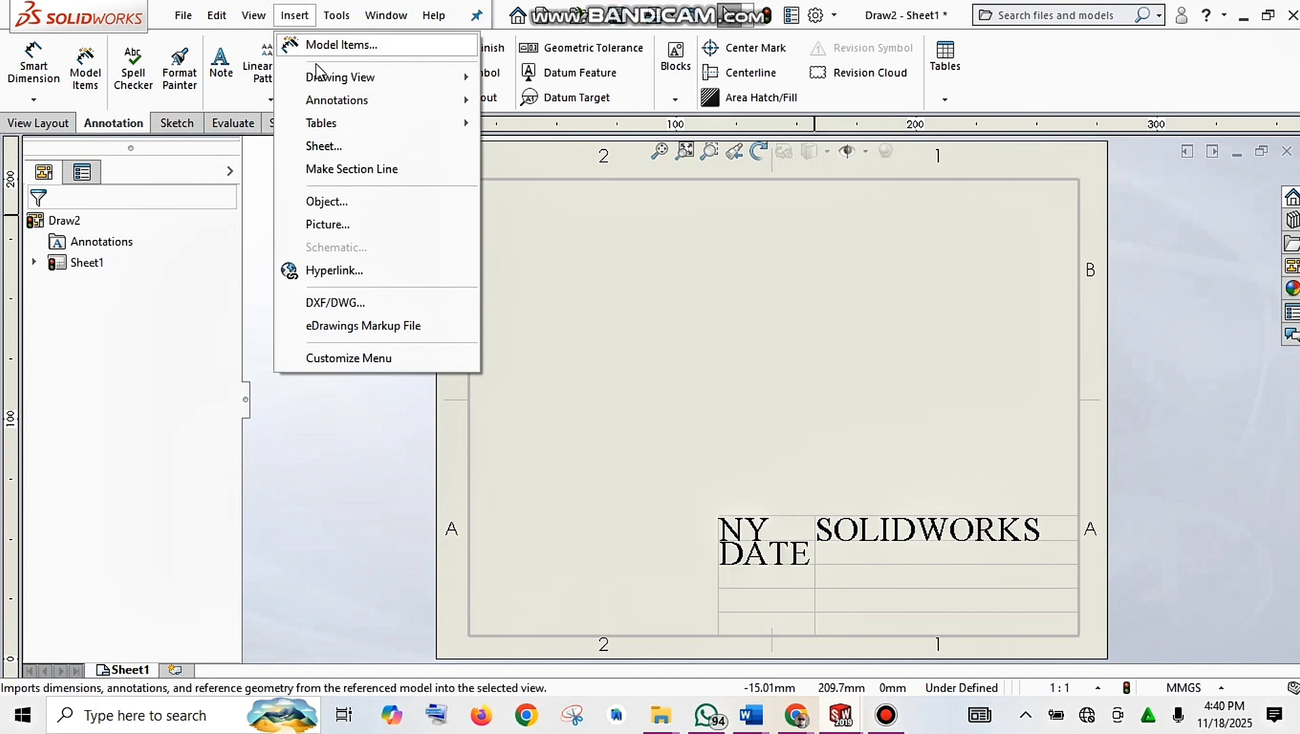
pyautogui.moveTo(314, 78)
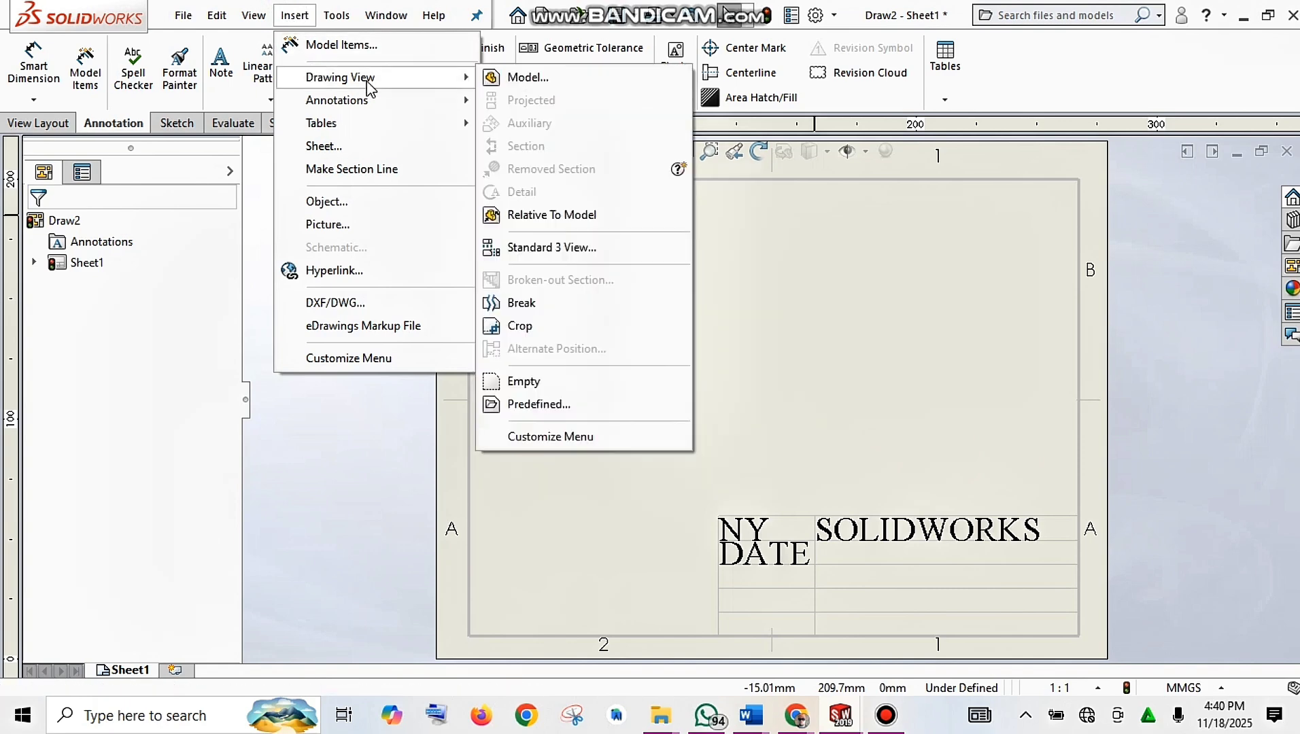
pyautogui.click(562, 79)
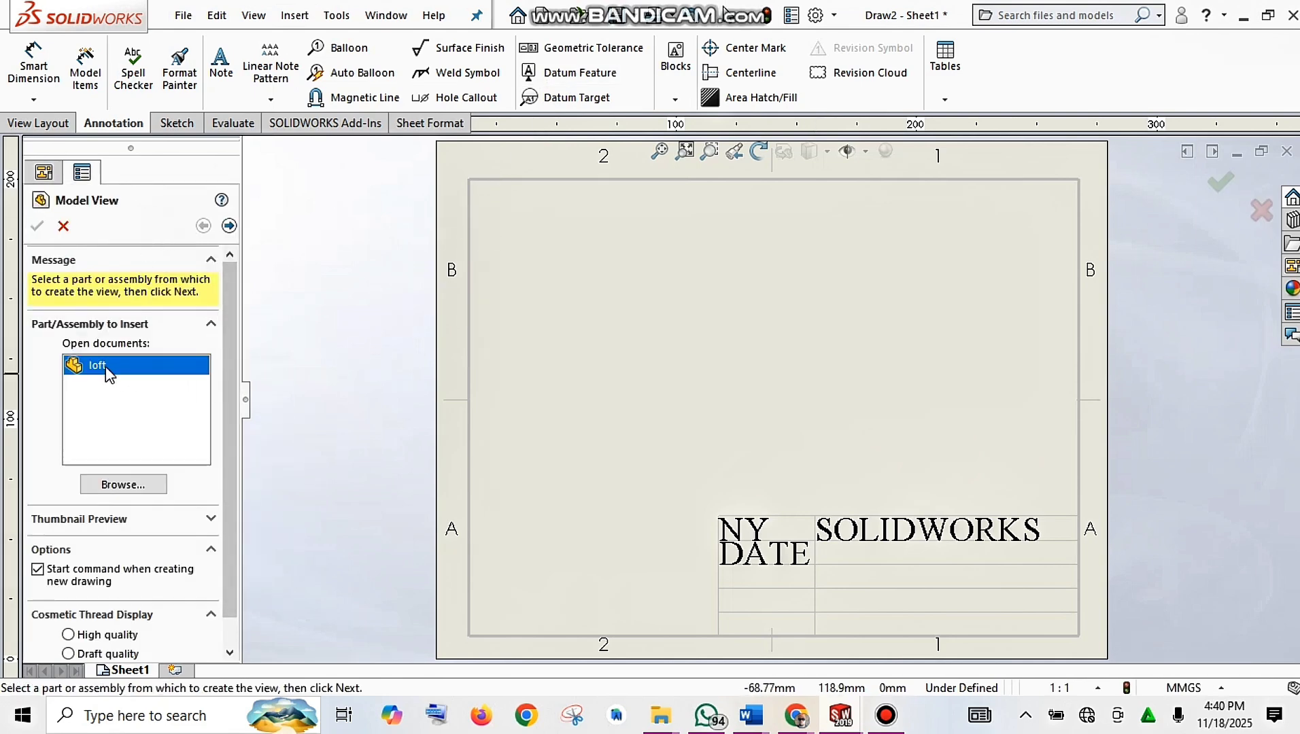
pyautogui.click(229, 226)
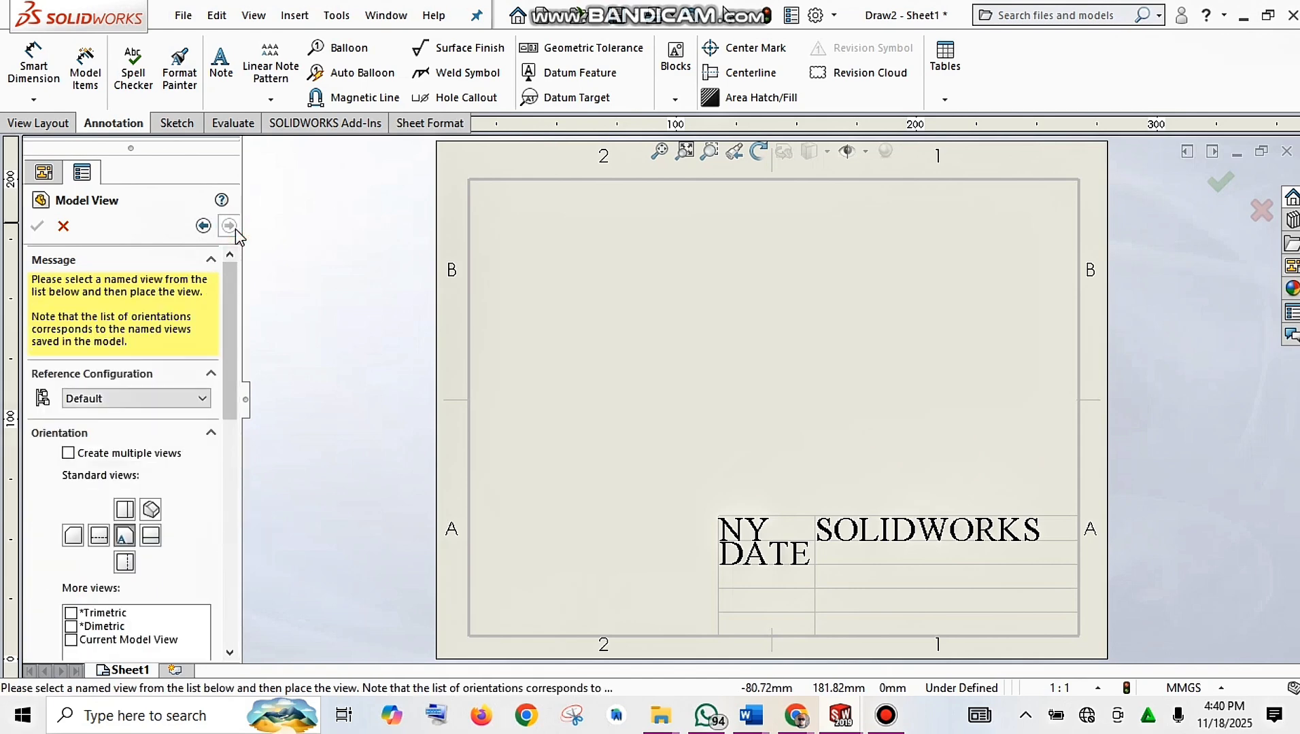
pyautogui.click(126, 511)
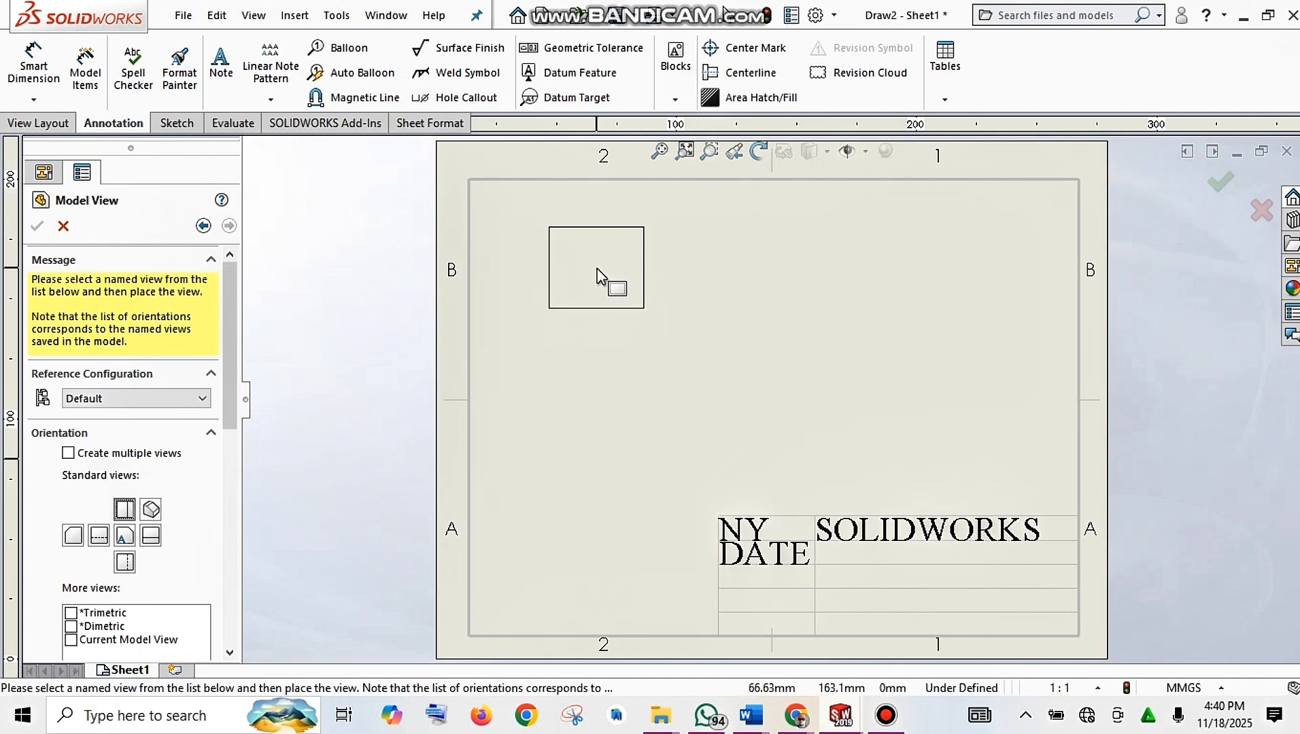
pyautogui.click(596, 268)
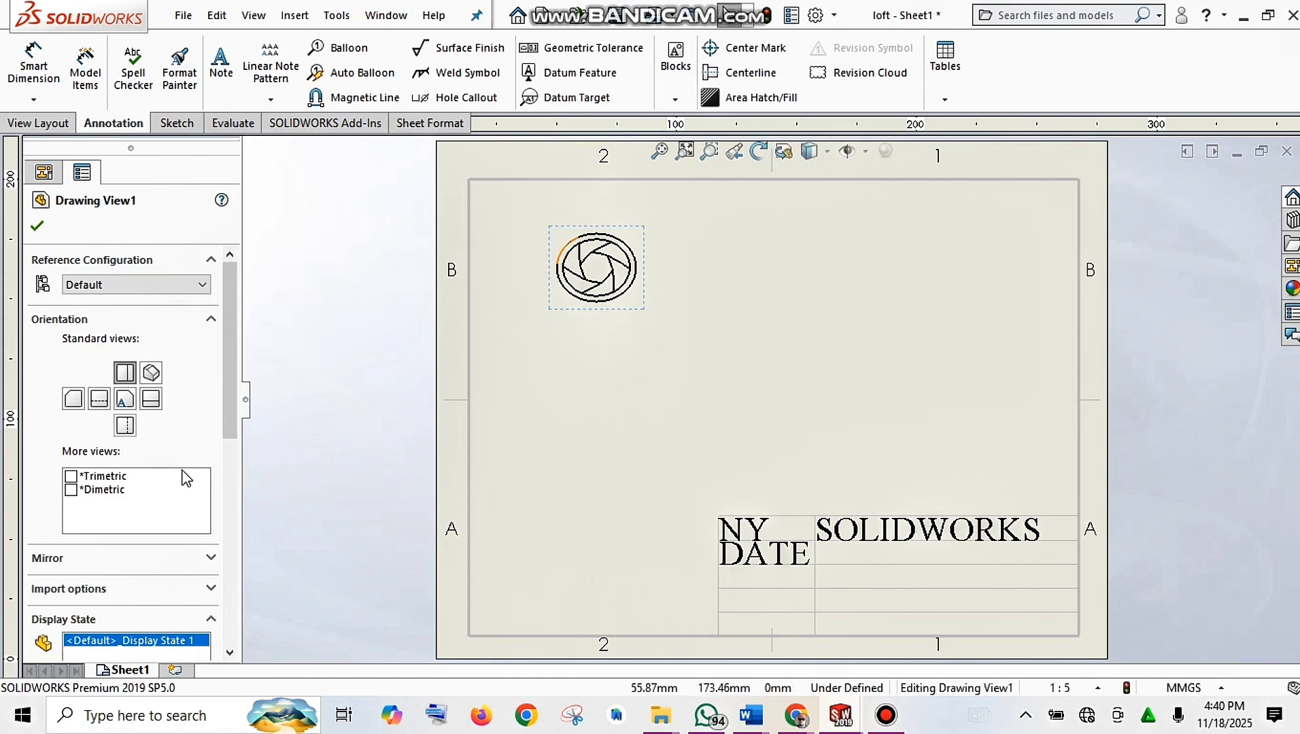
# Step: Change the loft view's orientation to the Isometric standard view
pyautogui.click(128, 400)
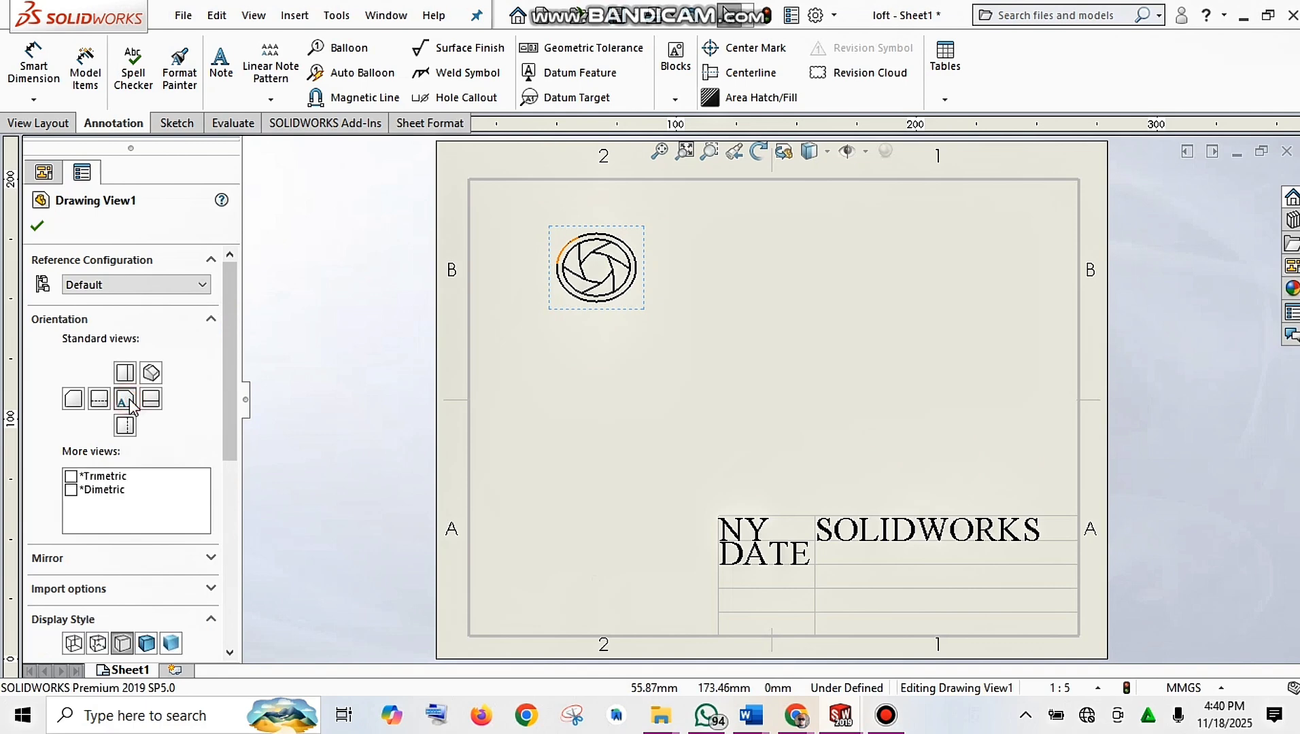
pyautogui.click(152, 401)
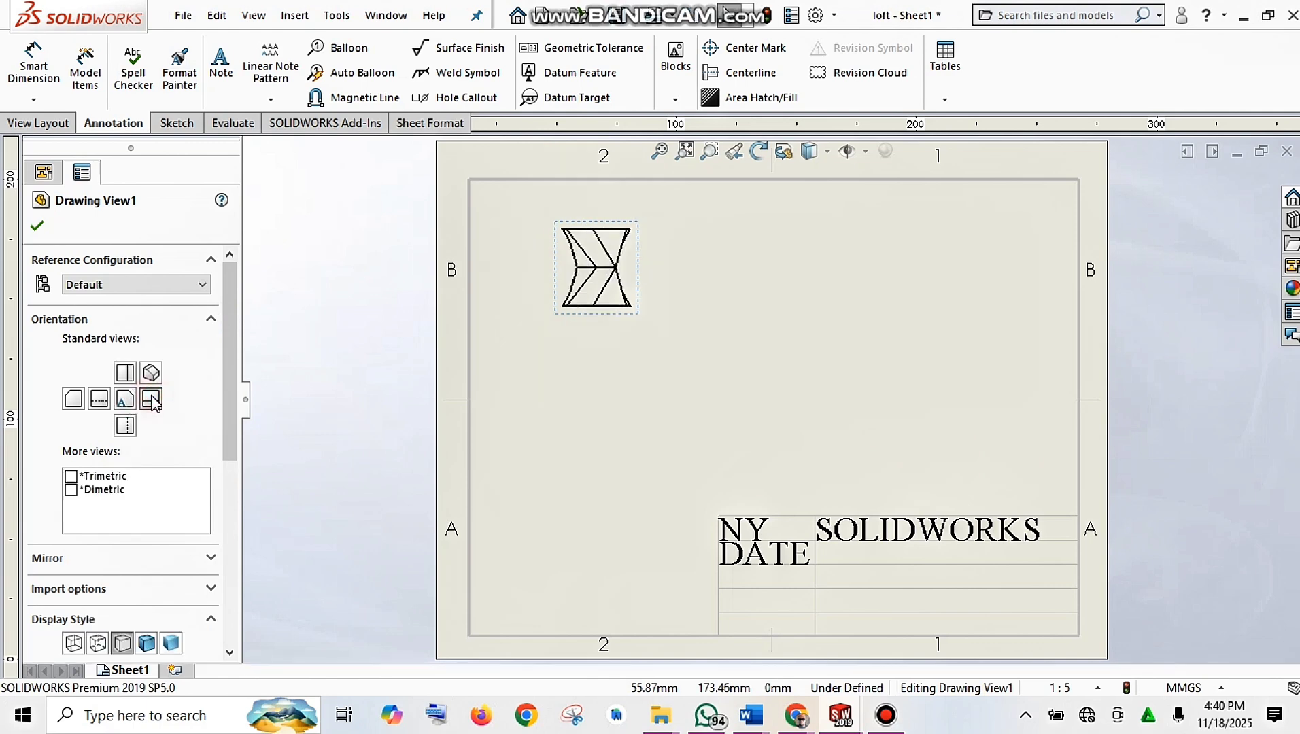
pyautogui.click(97, 396)
pyautogui.click(151, 373)
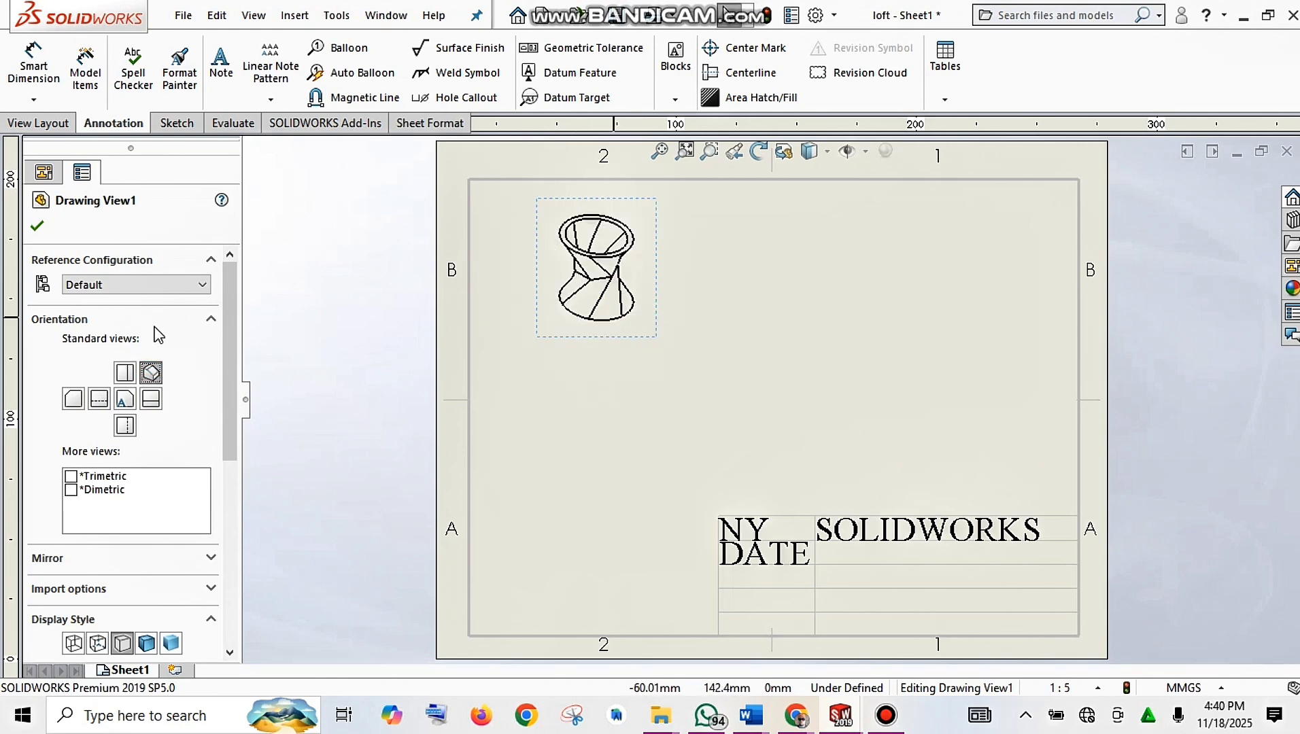
# Step: Set the view's display style to Shaded With Edges
pyautogui.moveTo(231, 397); pyautogui.dragTo(230, 460)
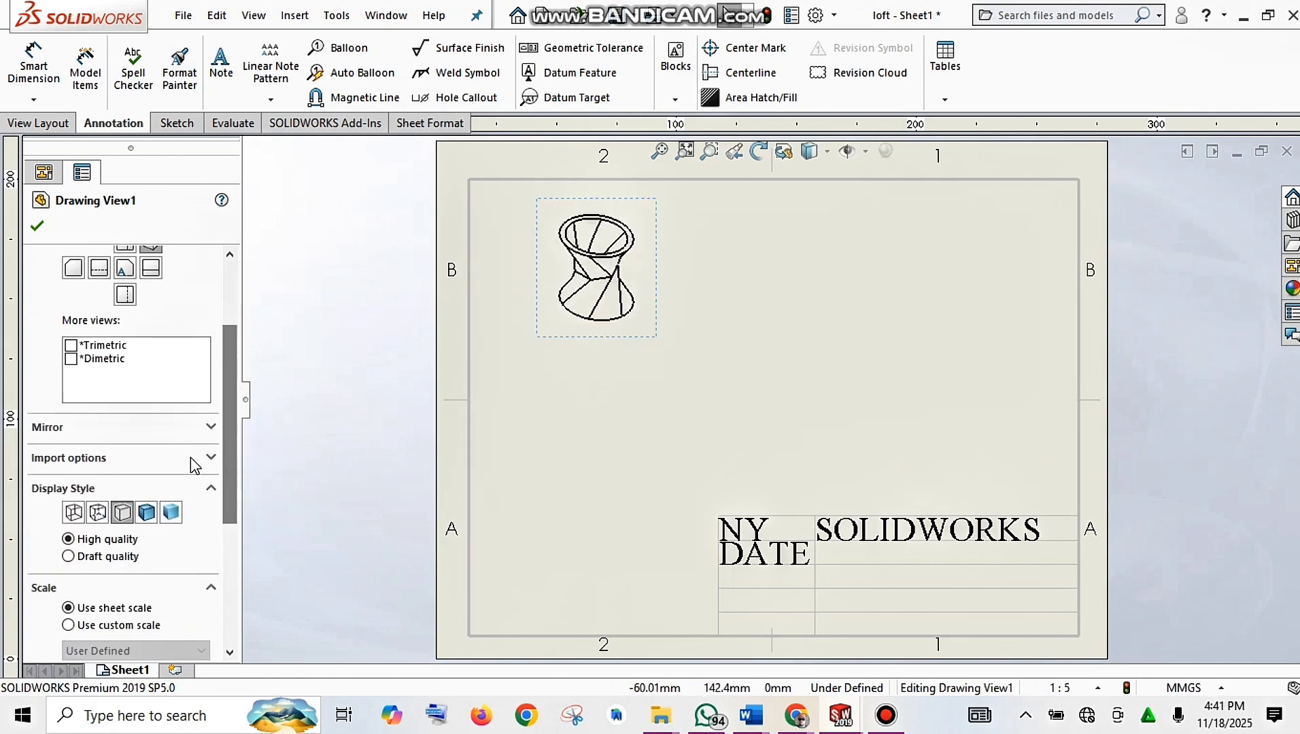
pyautogui.click(147, 513)
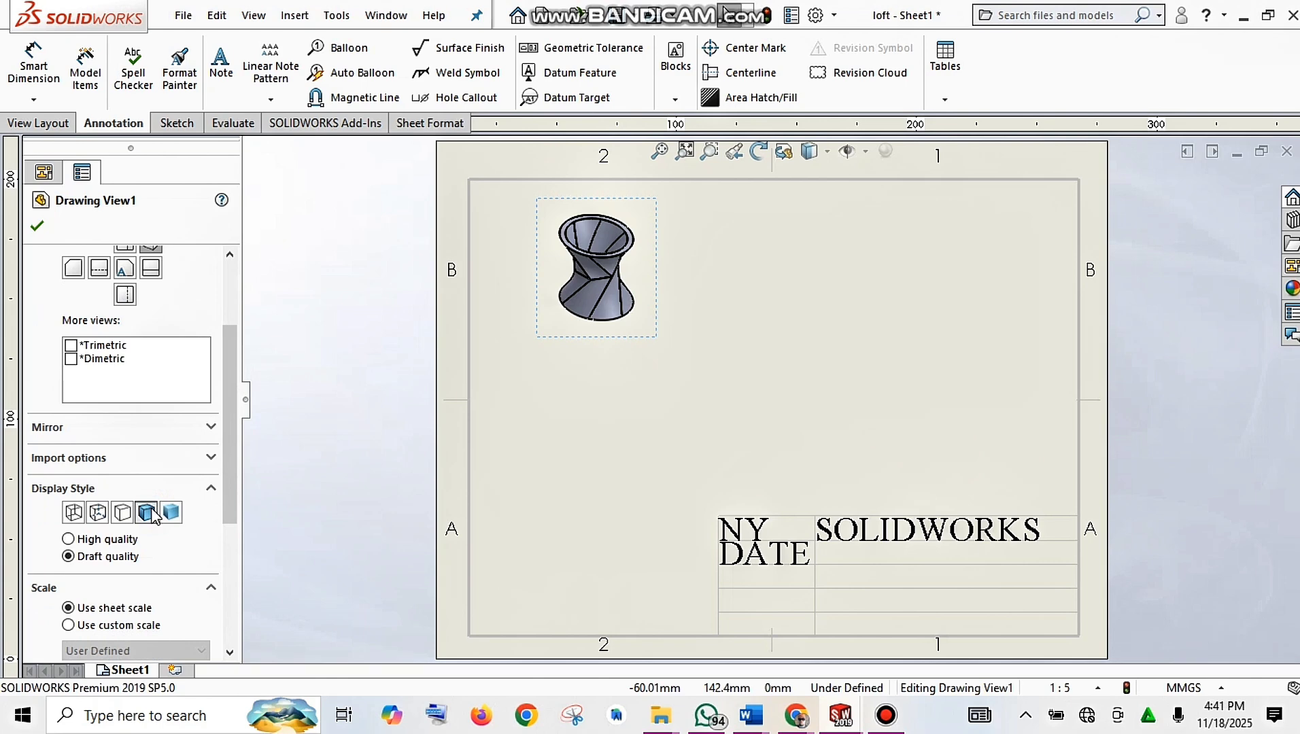
pyautogui.click(171, 512)
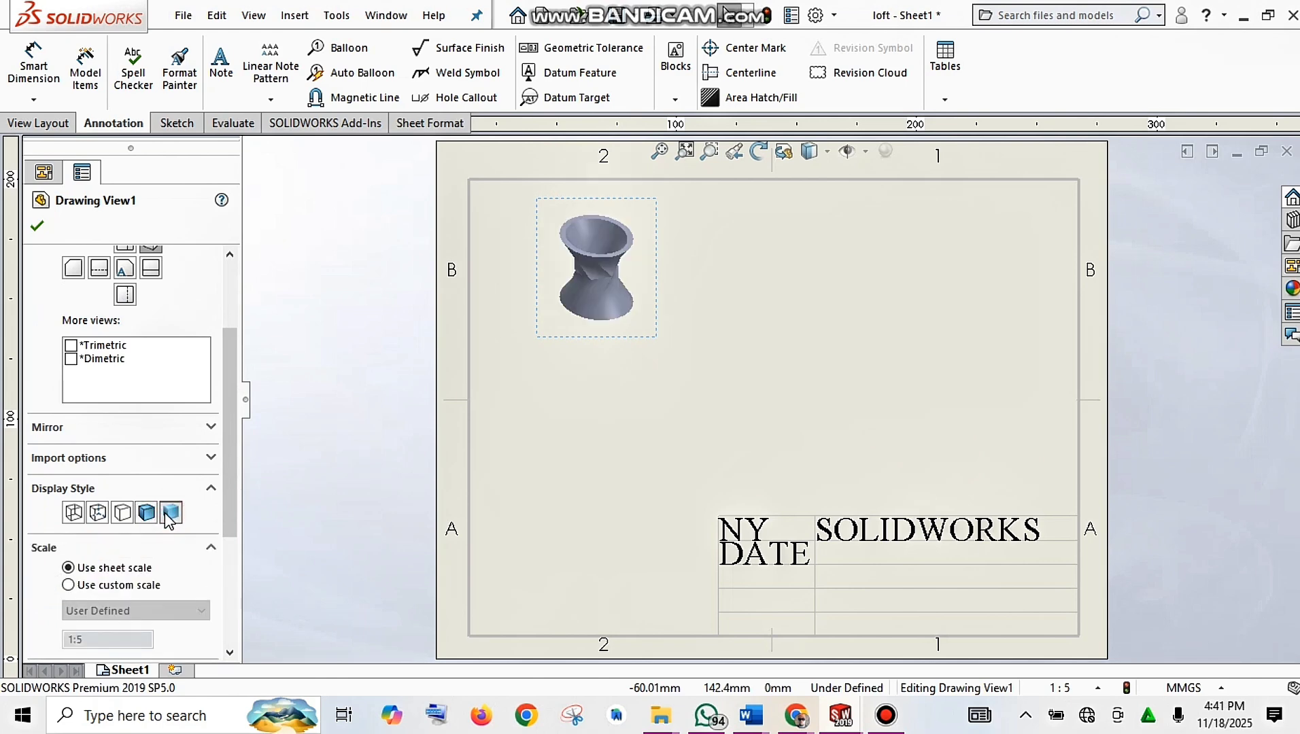
pyautogui.click(146, 513)
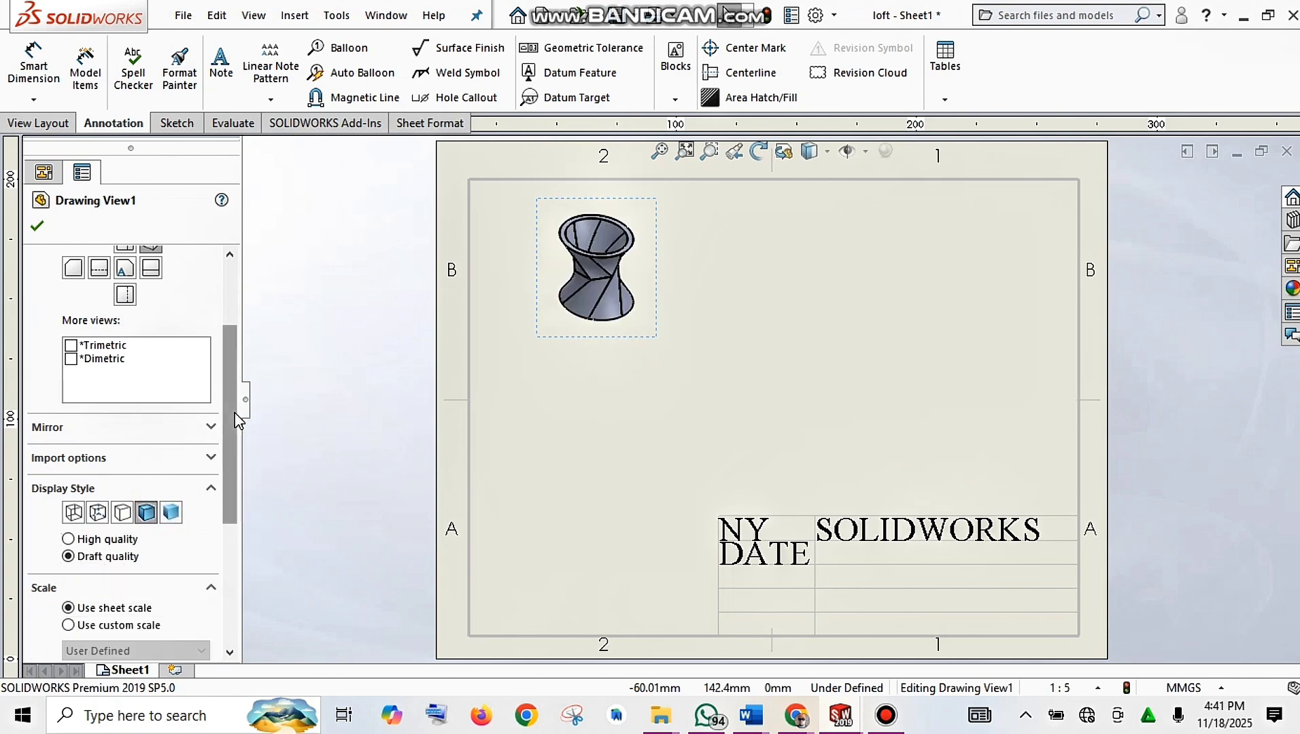
pyautogui.moveTo(236, 417)
pyautogui.mouseDown()
pyautogui.moveTo(219, 541)
pyautogui.moveTo(297, 310)
pyautogui.moveTo(238, 488)
pyautogui.mouseUp()
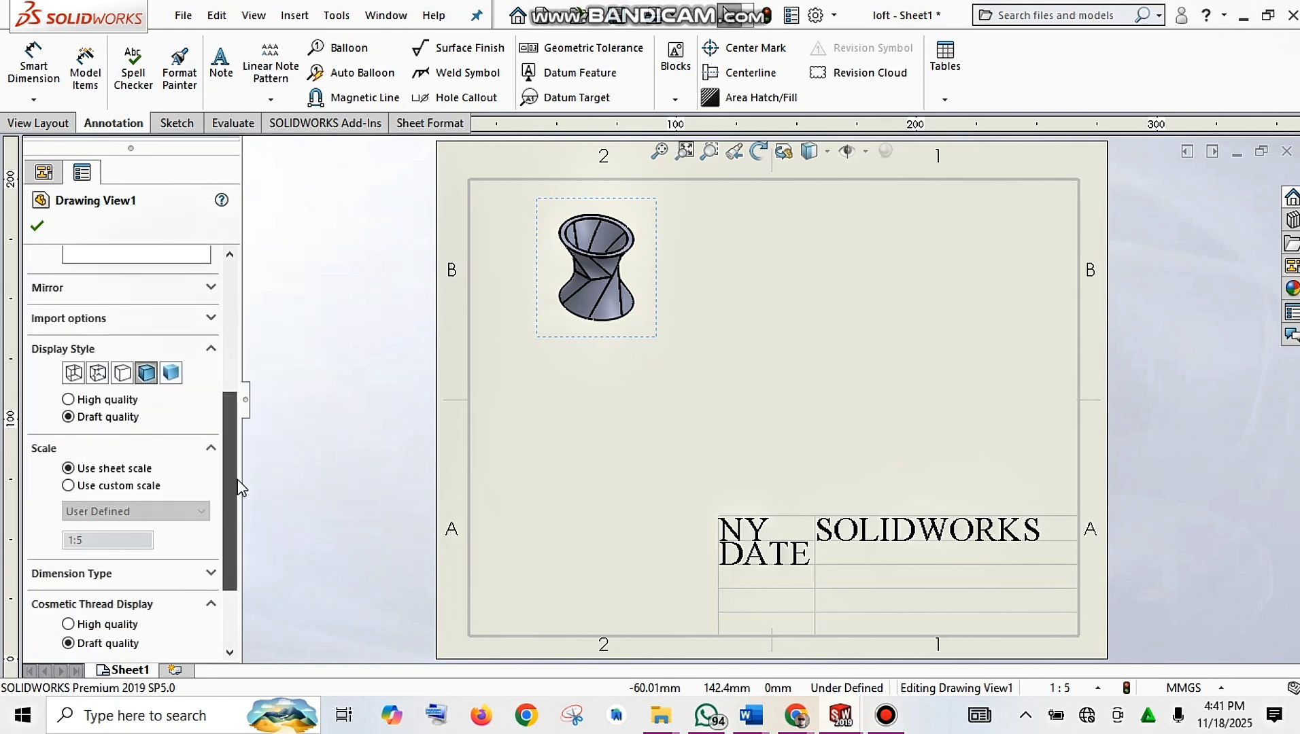
# Step: Give the loft view a custom 1:2 scale
pyautogui.click(69, 485)
pyautogui.click(85, 511)
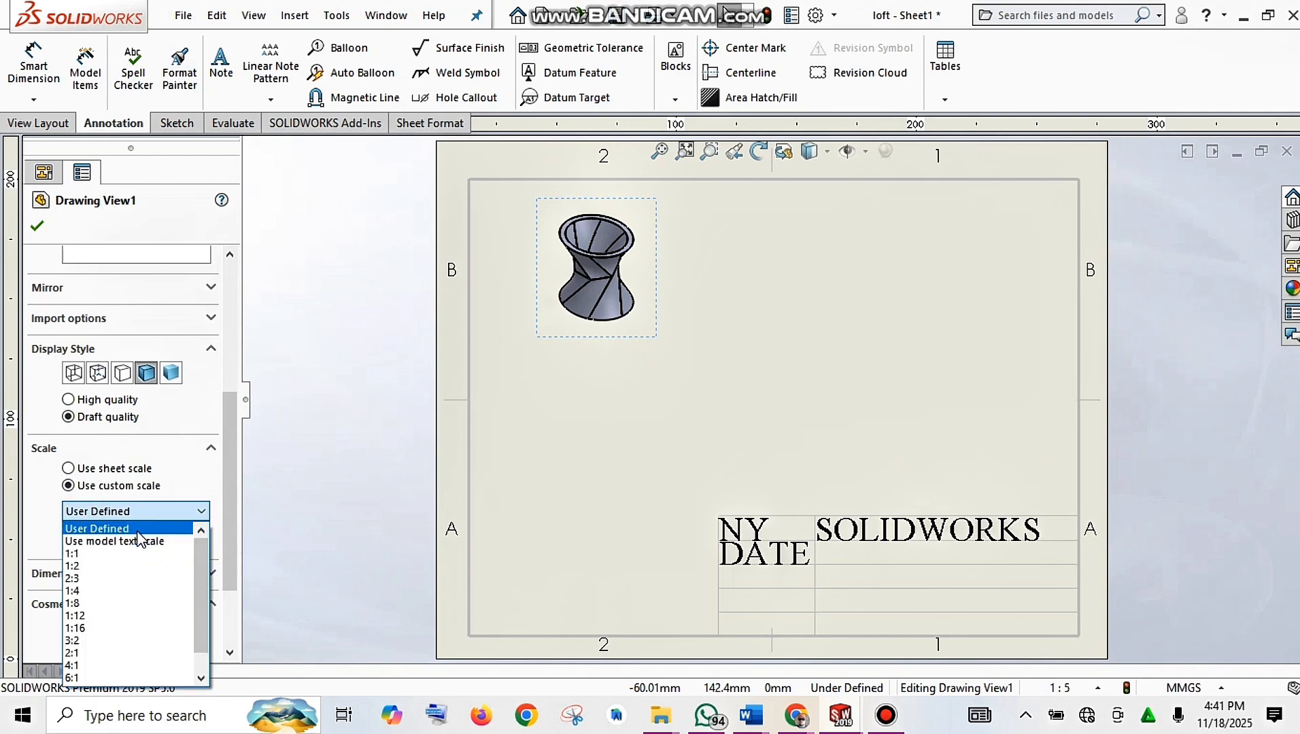
pyautogui.click(136, 529)
pyautogui.click(112, 540)
pyautogui.press('BackSpace')
pyautogui.write('5')
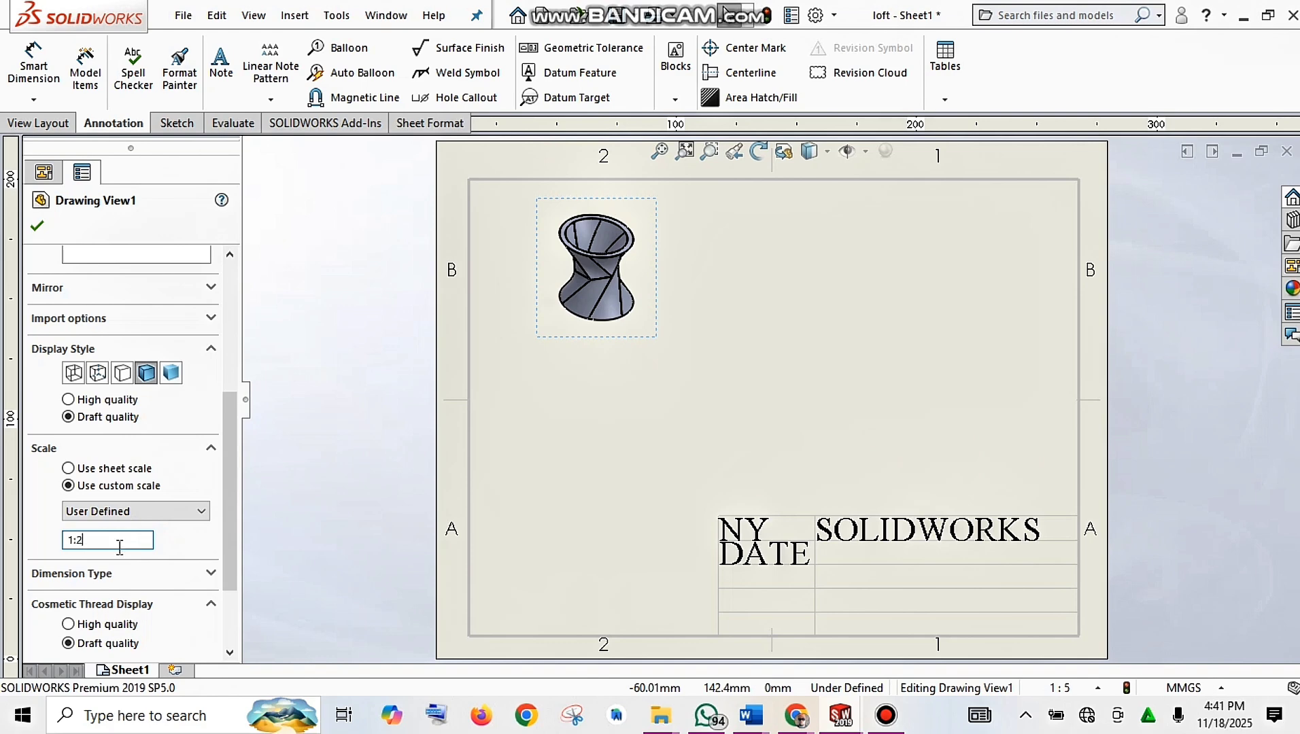
pyautogui.press('Return')
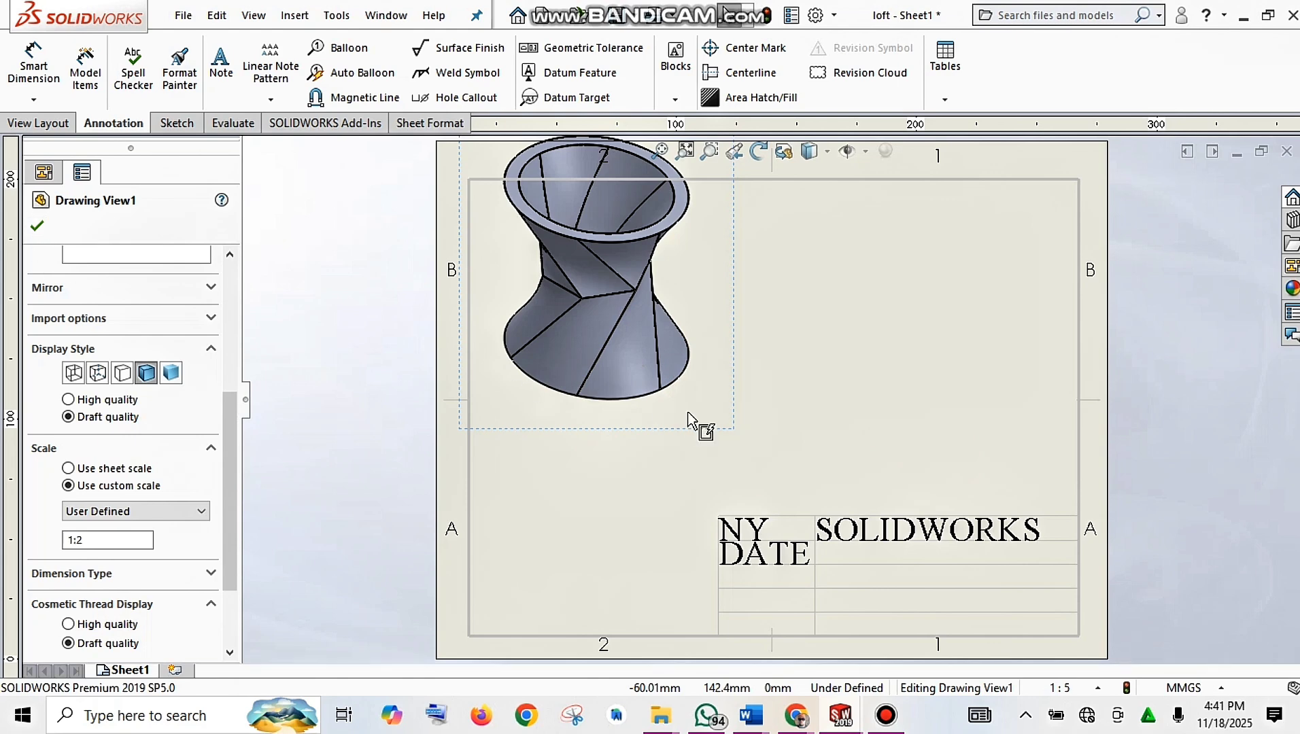
# Step: Reposition the enlarged view on the sheet and switch it to the Top orientation
pyautogui.moveTo(731, 469)
pyautogui.mouseDown()
pyautogui.moveTo(731, 507)
pyautogui.moveTo(749, 531)
pyautogui.moveTo(887, 527)
pyautogui.moveTo(761, 527)
pyautogui.mouseUp()
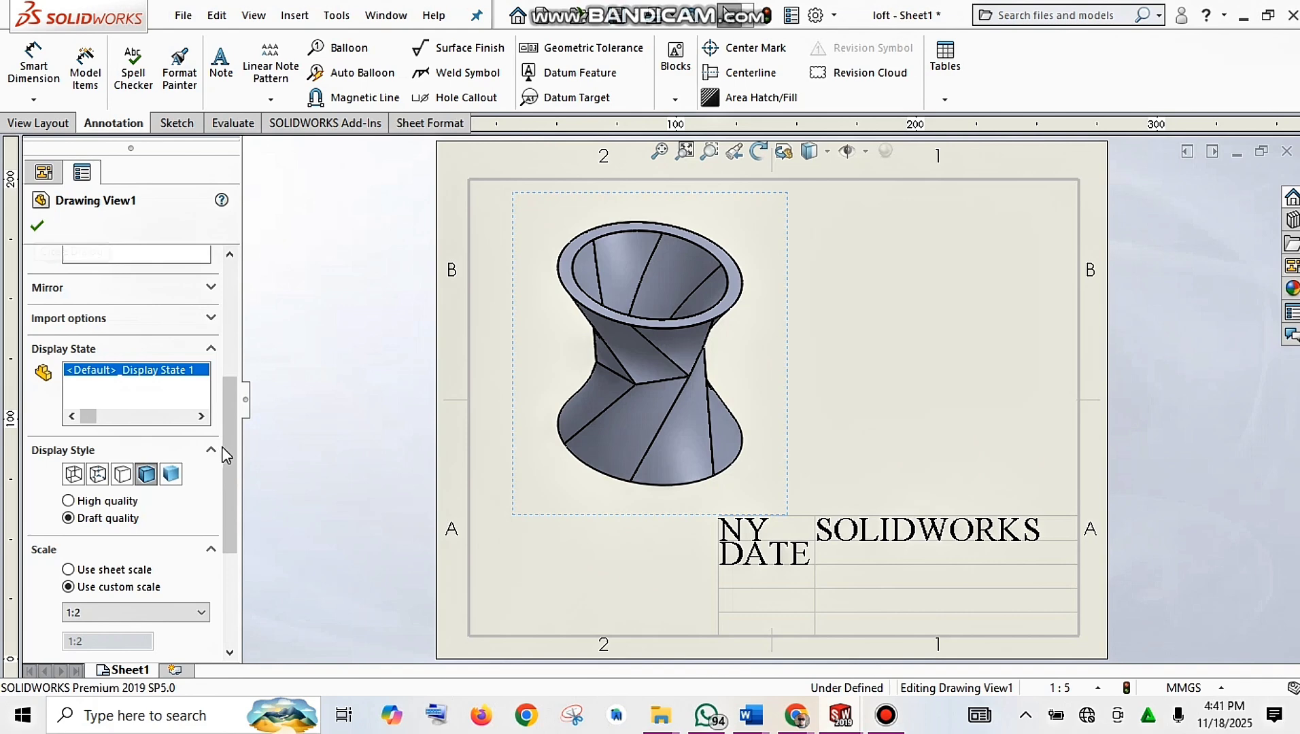
pyautogui.moveTo(226, 442); pyautogui.dragTo(243, 286)
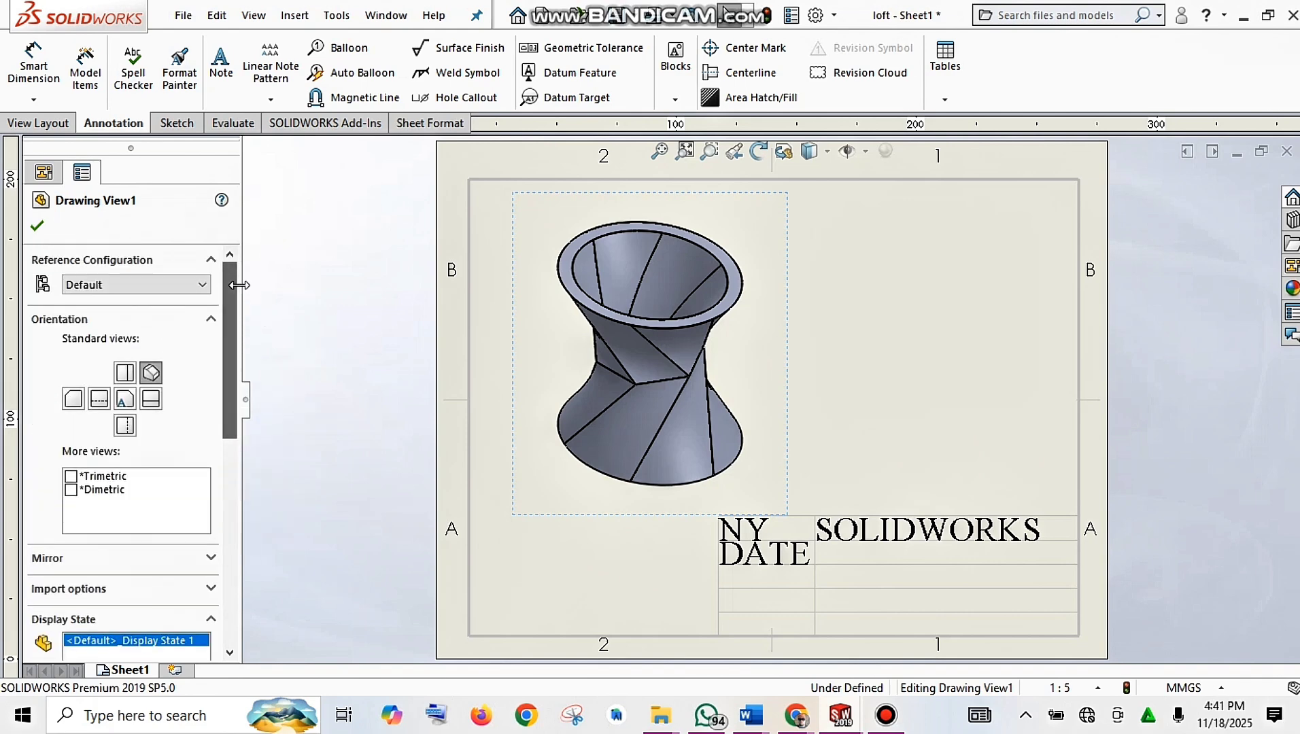
pyautogui.click(127, 379)
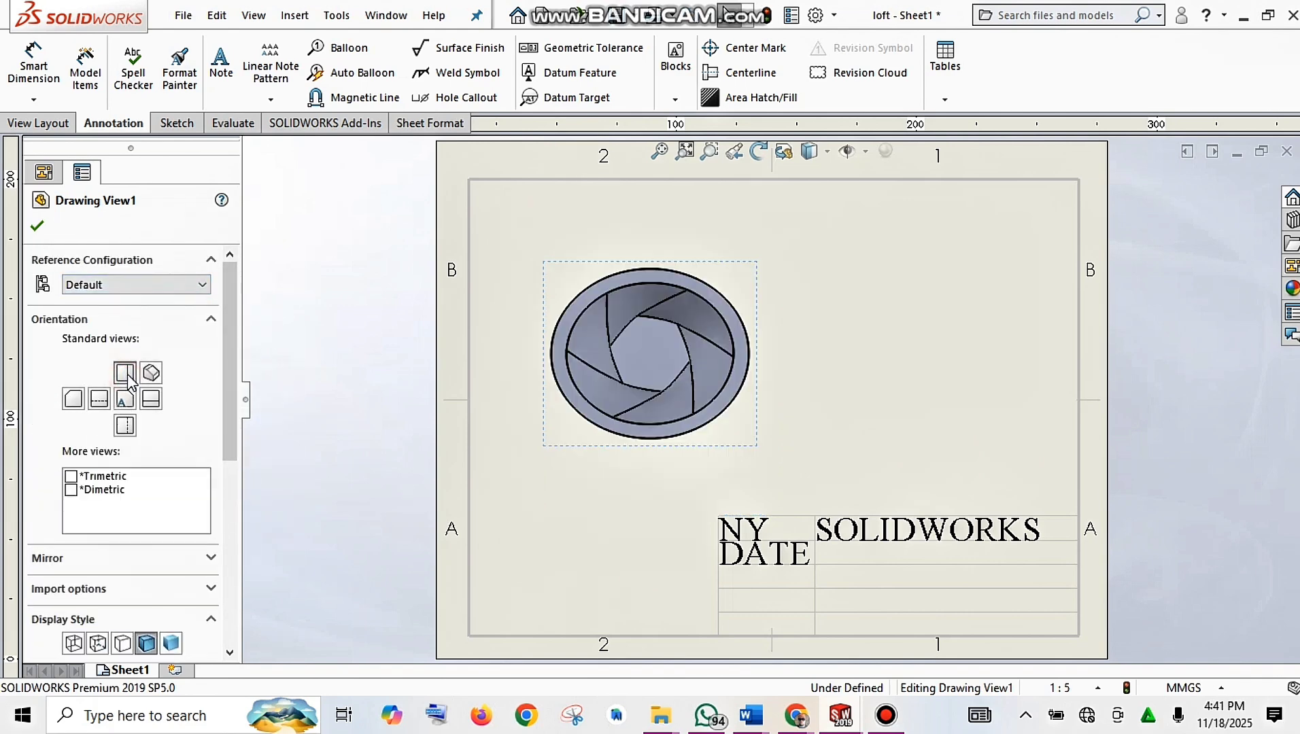